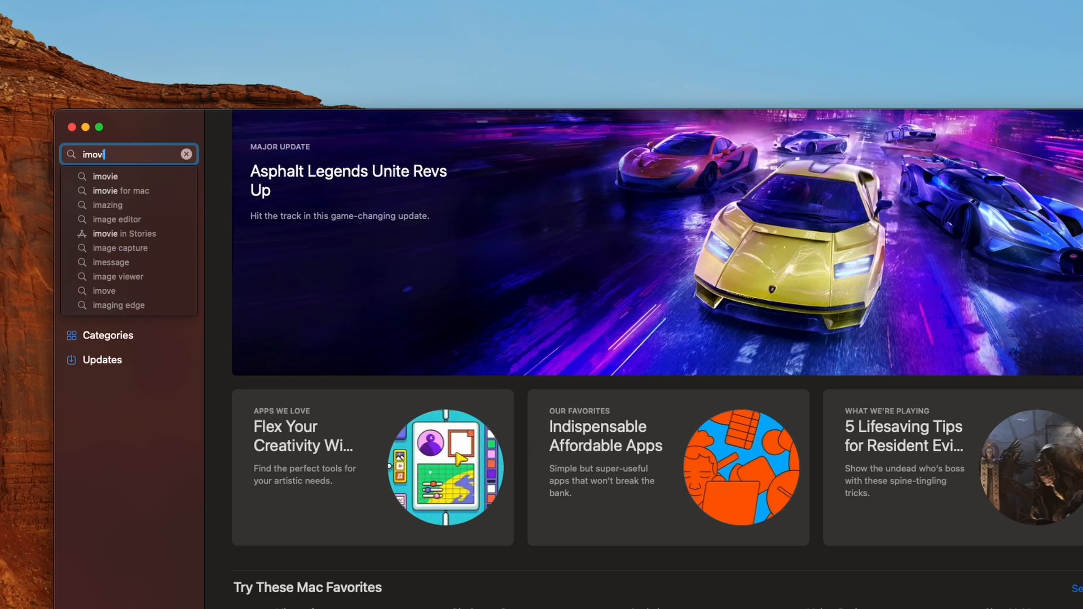
Step: Search the App Store for iMovie
key("Return")
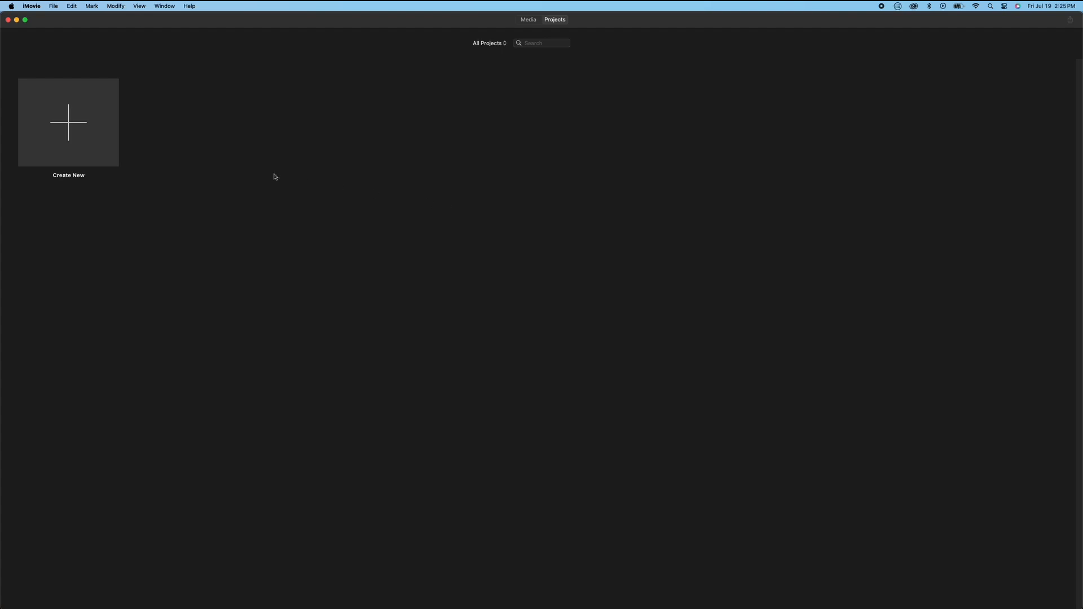
Step: Start a new trailer project and browse the available trailer templates
left_click(73, 125)
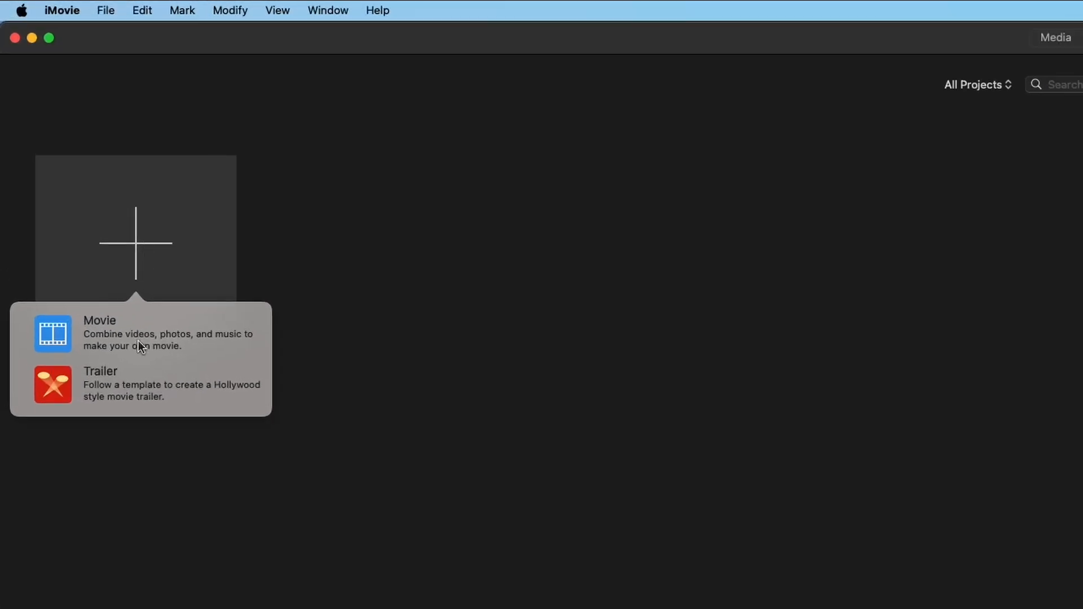
left_click(142, 390)
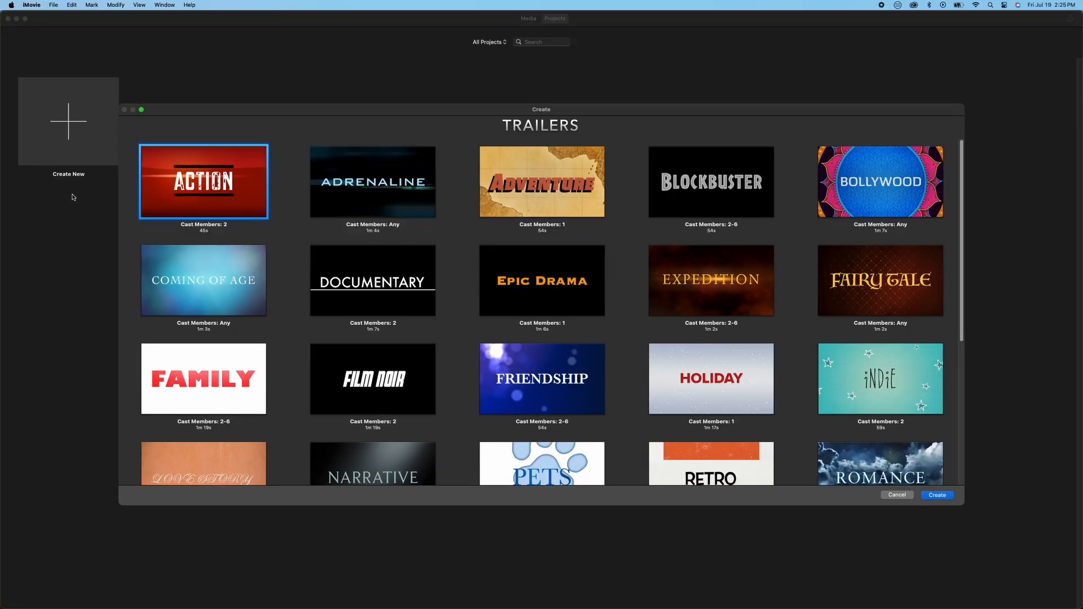
scroll(290, 253, "down", 5)
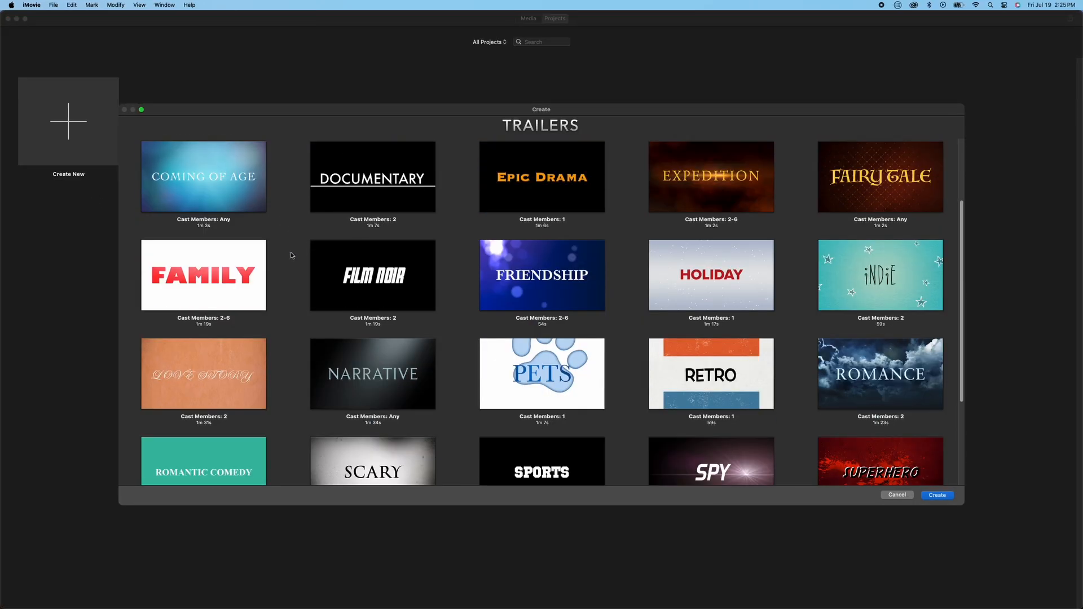
scroll(291, 255, "down", 5)
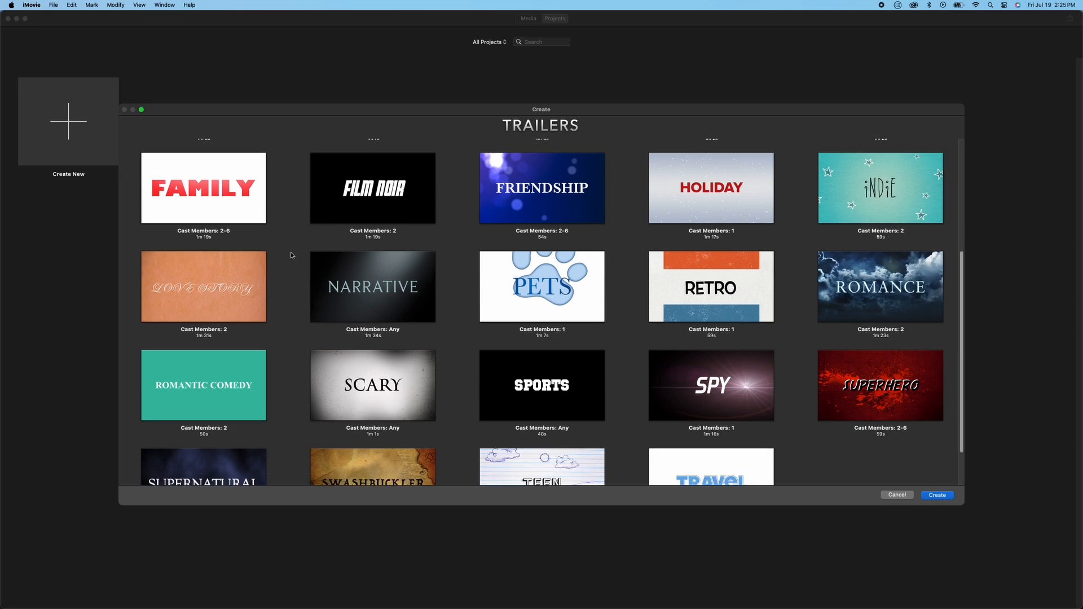
scroll(291, 255, "down", 3)
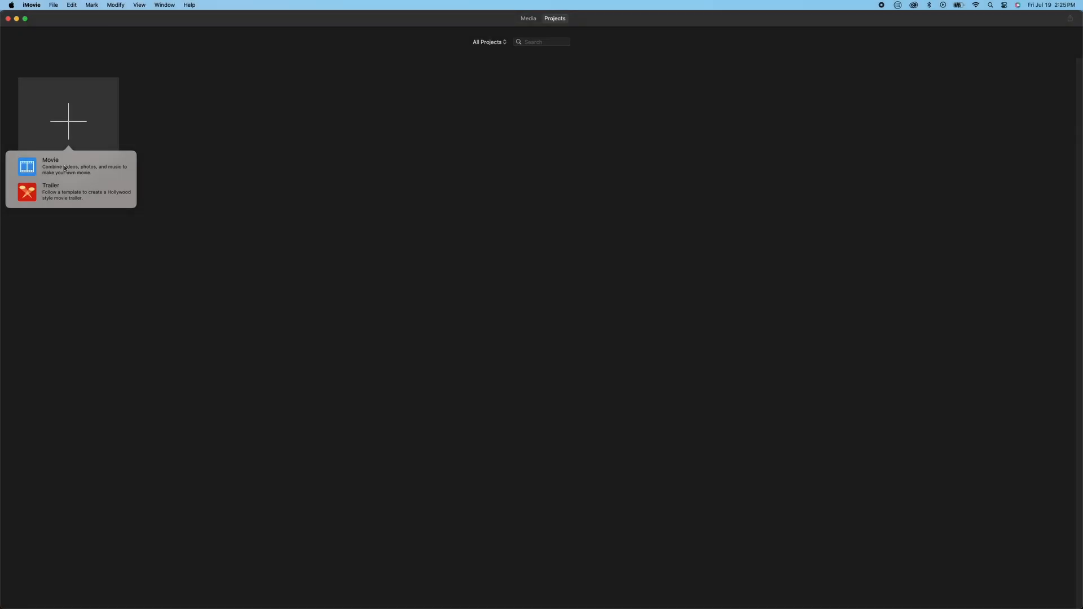
Step: Create a new movie project and look through its project media, the Photos library, All Events and the 6-29-24 event
left_click(65, 167)
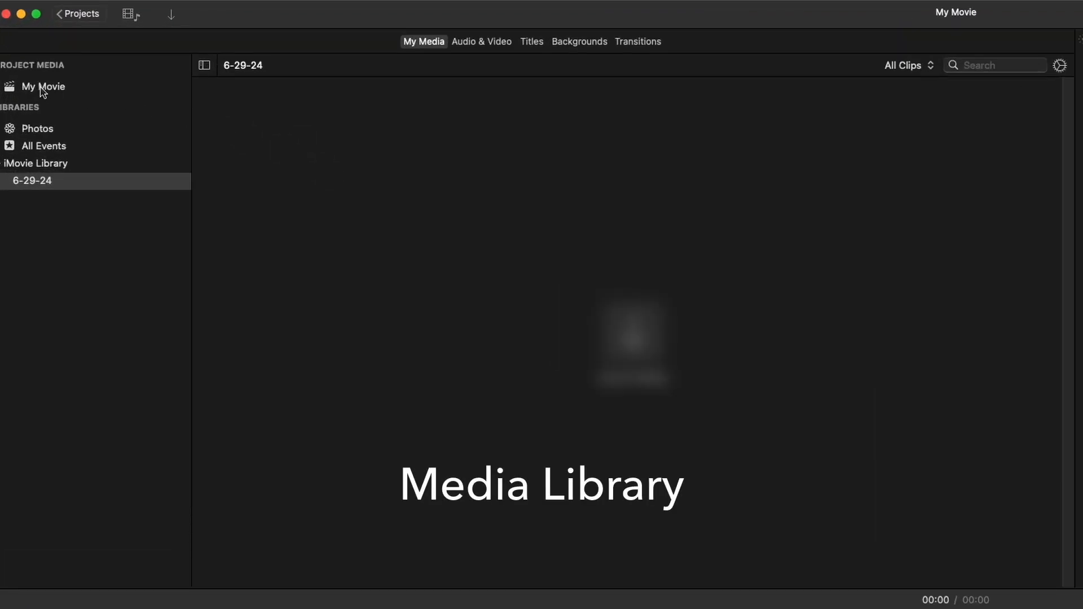
left_click(44, 92)
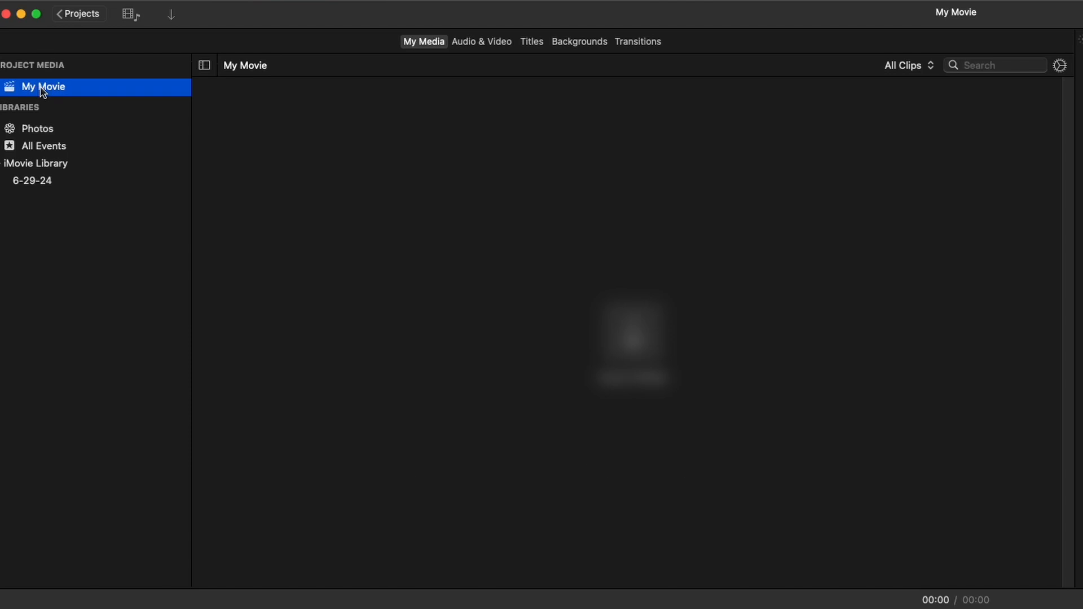
left_click(45, 130)
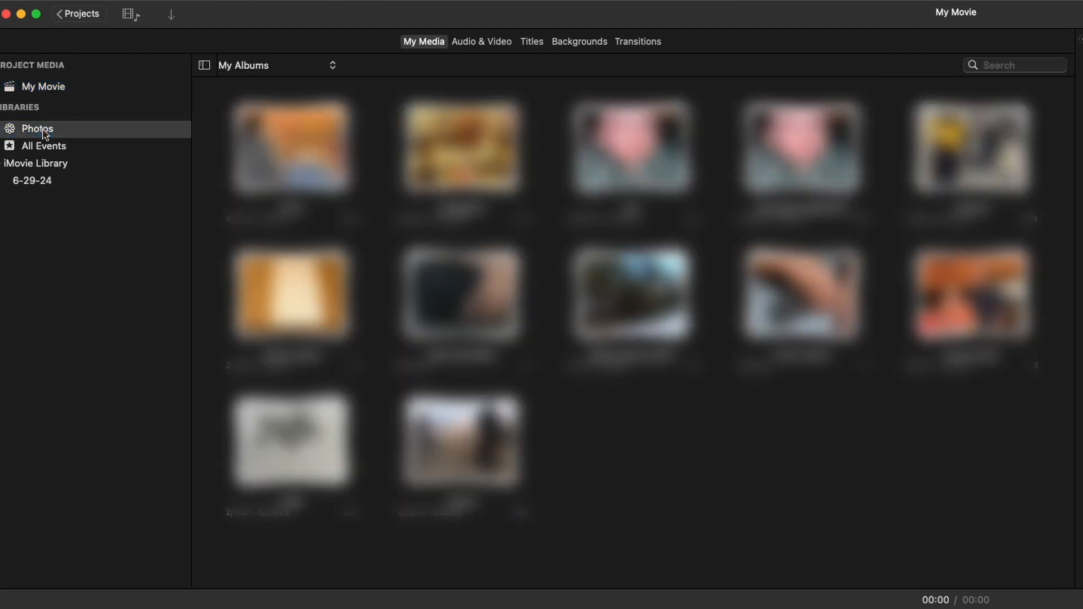
left_click(48, 147)
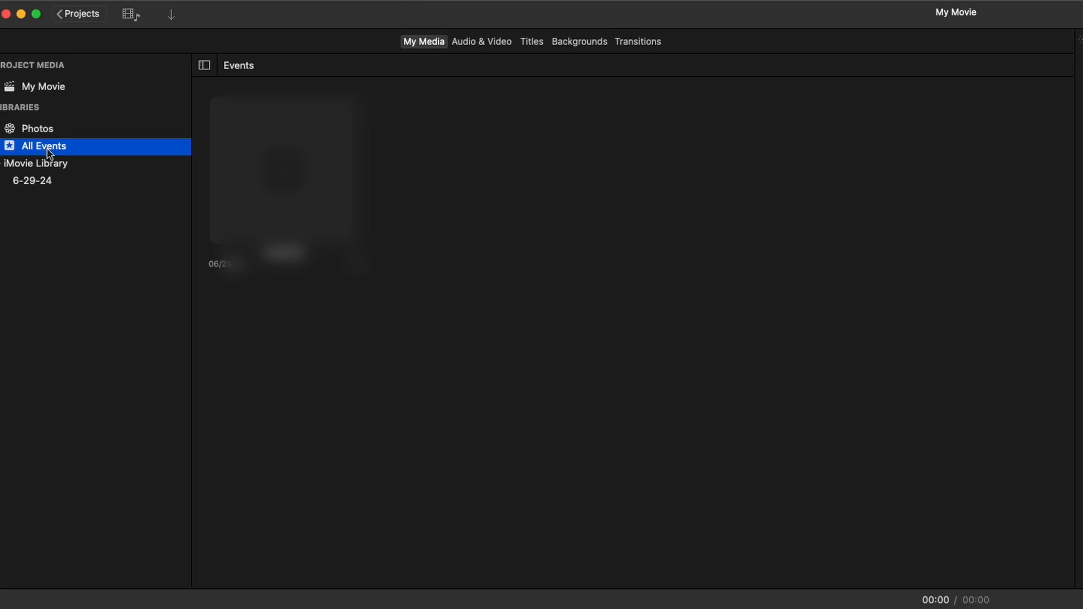
left_click(42, 180)
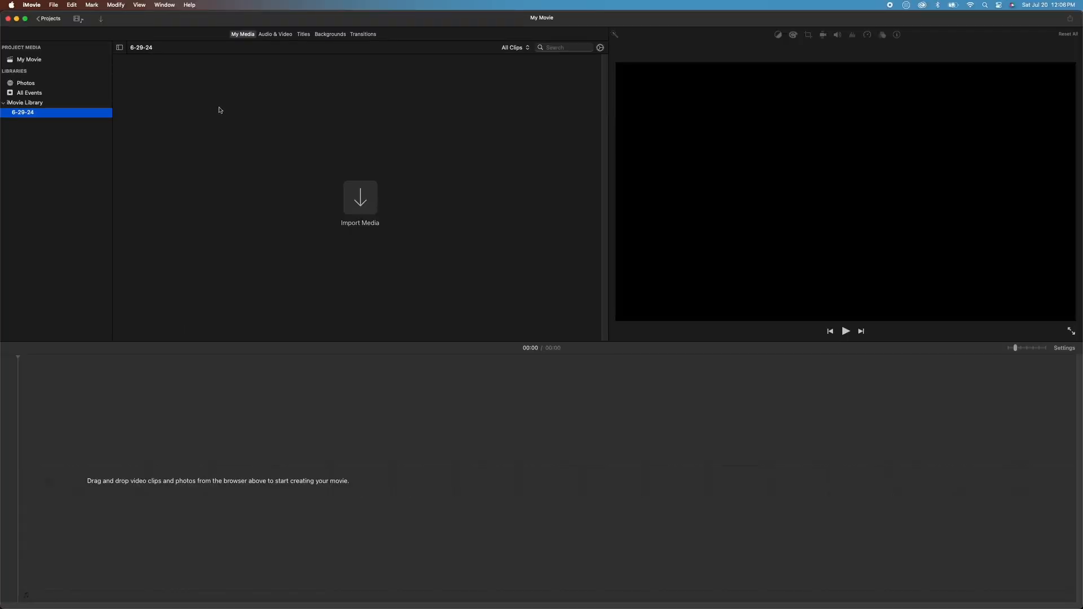
Step: Start importing media into the 6-29-24 event and browse the YT_projects1 drive to the videos folder
left_click(362, 204)
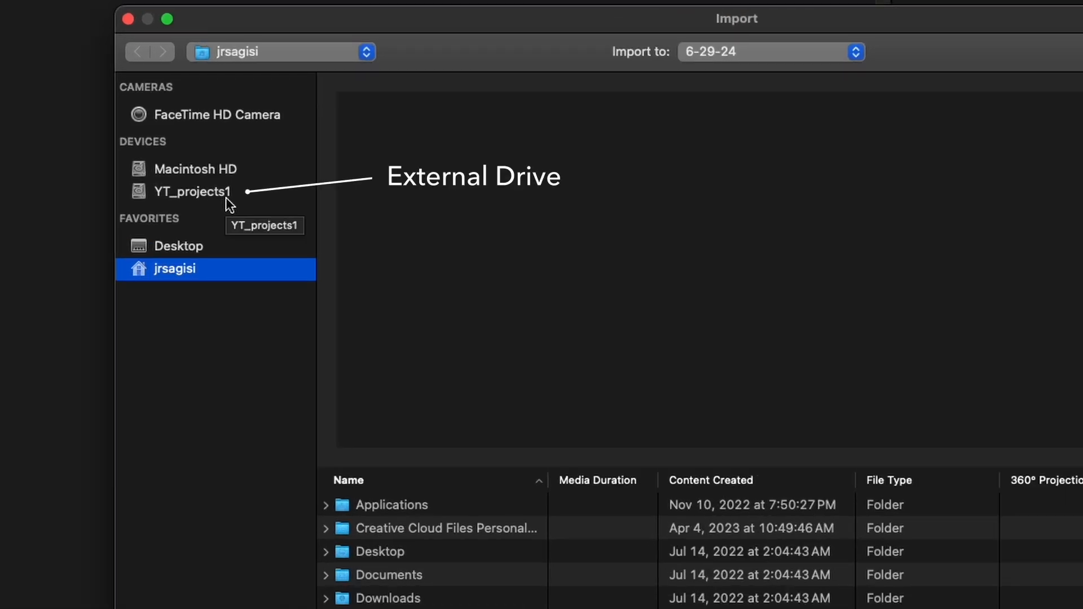
left_click(228, 204)
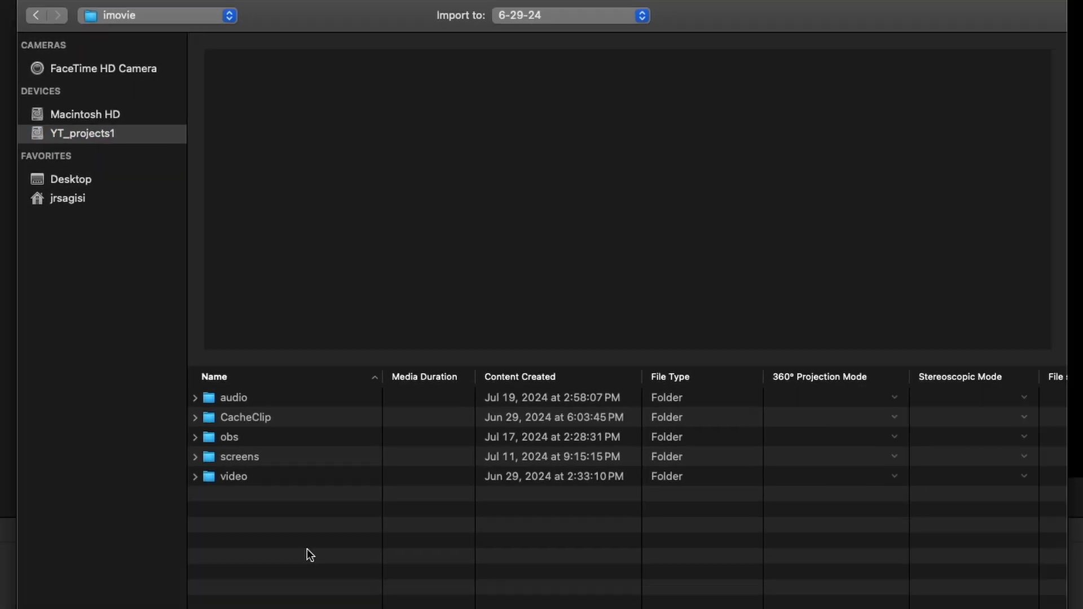
double_click(369, 596)
Step: Select the range of clips from family-riding-bikes to young-man-riding-a-bike, and clear that selection
left_click(342, 579)
left_click(209, 520, "shift")
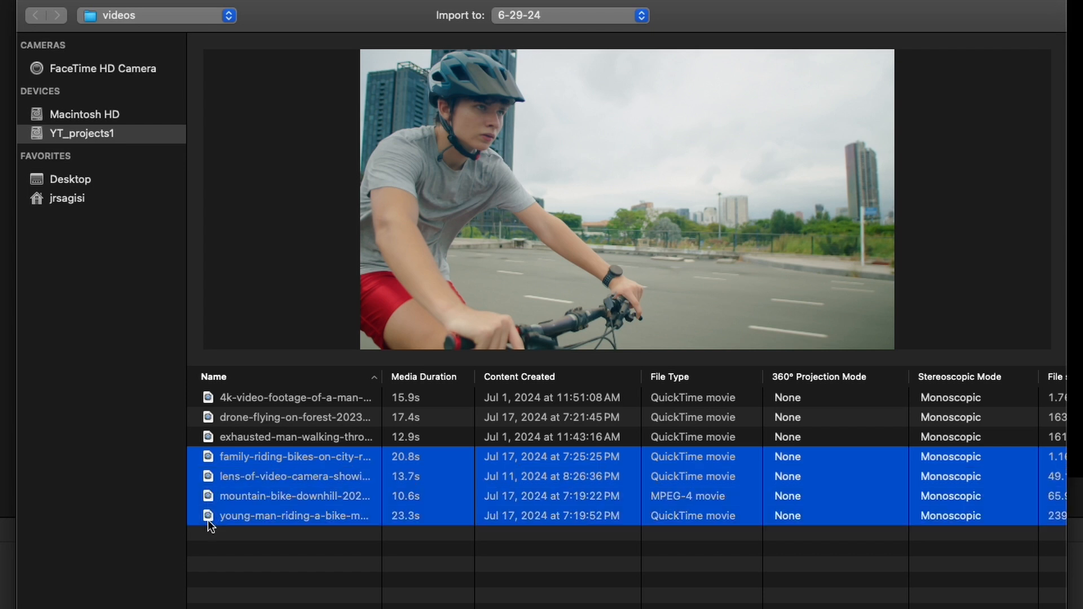
left_click(225, 544)
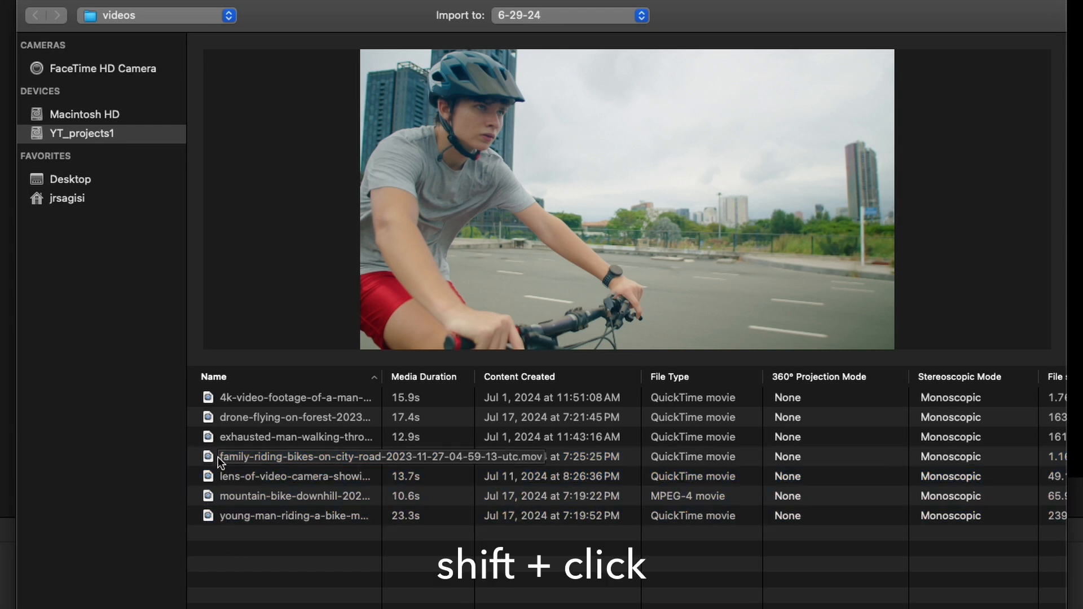
Step: Import the drone-flying, family-riding-bikes, mountain-bike-downhill and young-man-riding clips into the 6-29-24 event, previewing the mountain-bike-downhill footage
left_click(209, 416, "super")
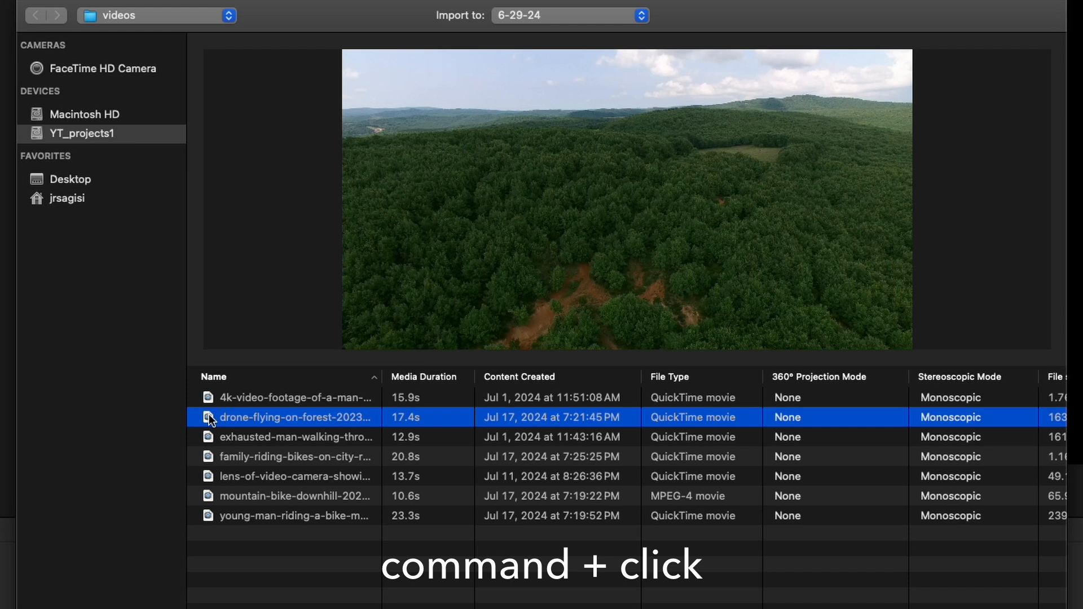
left_click(207, 458, "super")
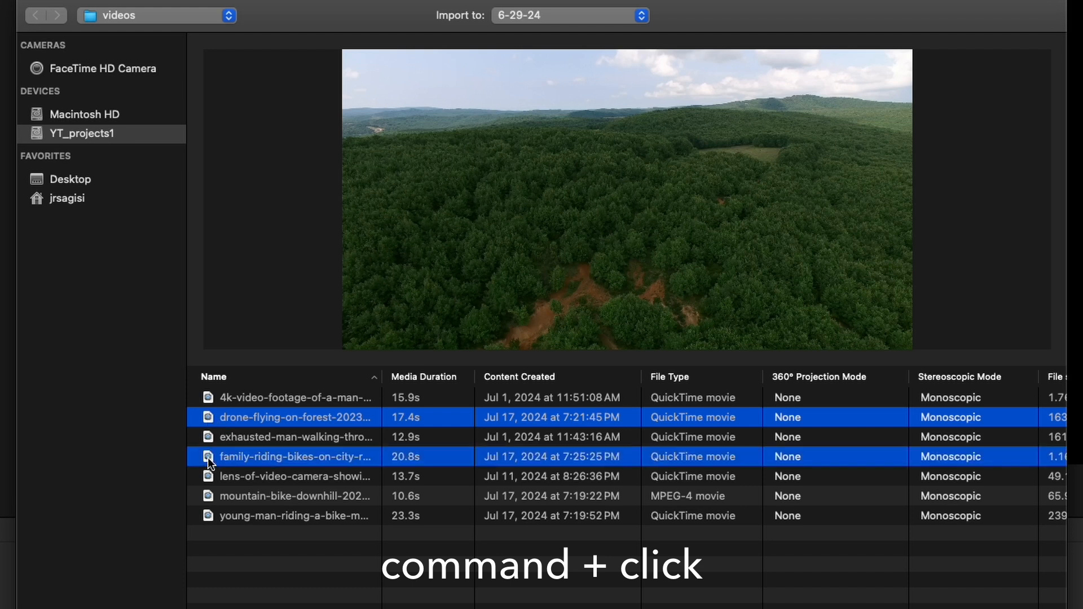
left_click(211, 496, "super")
left_click(210, 516, "super")
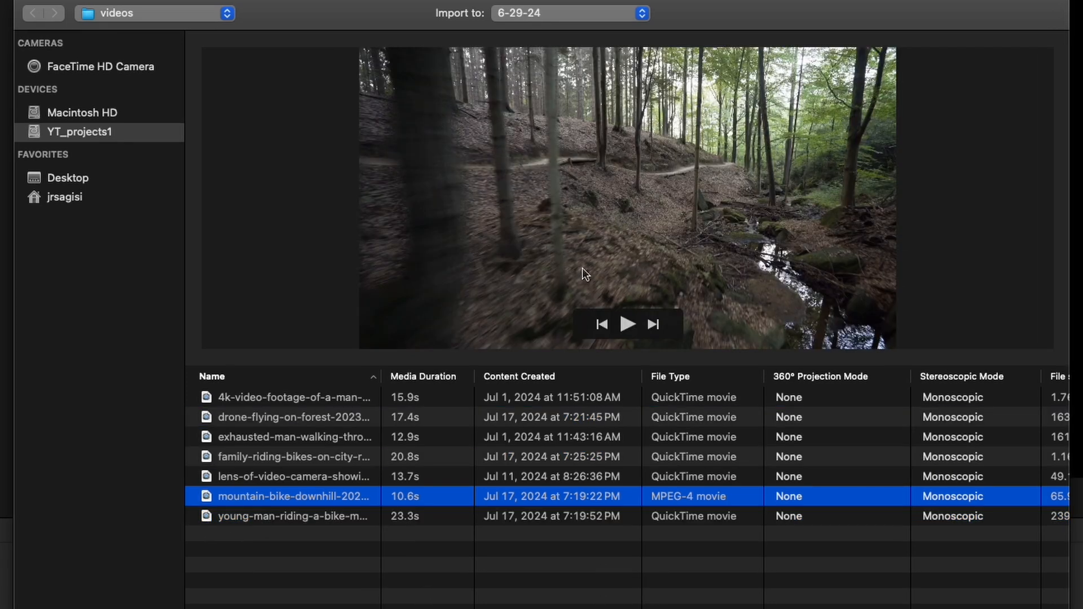
left_click(627, 325)
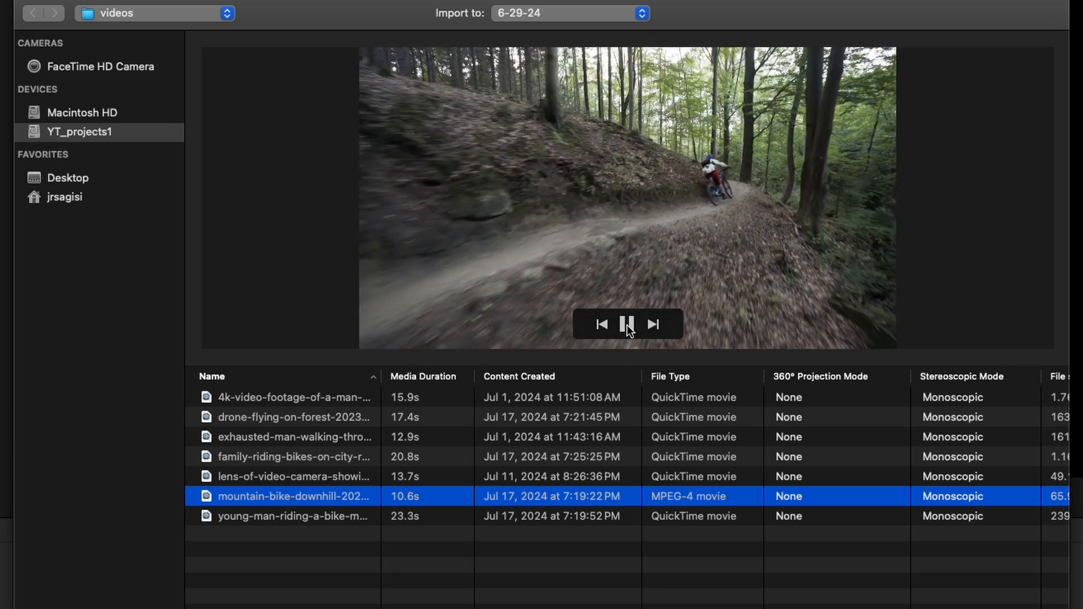
left_click(199, 516, "super")
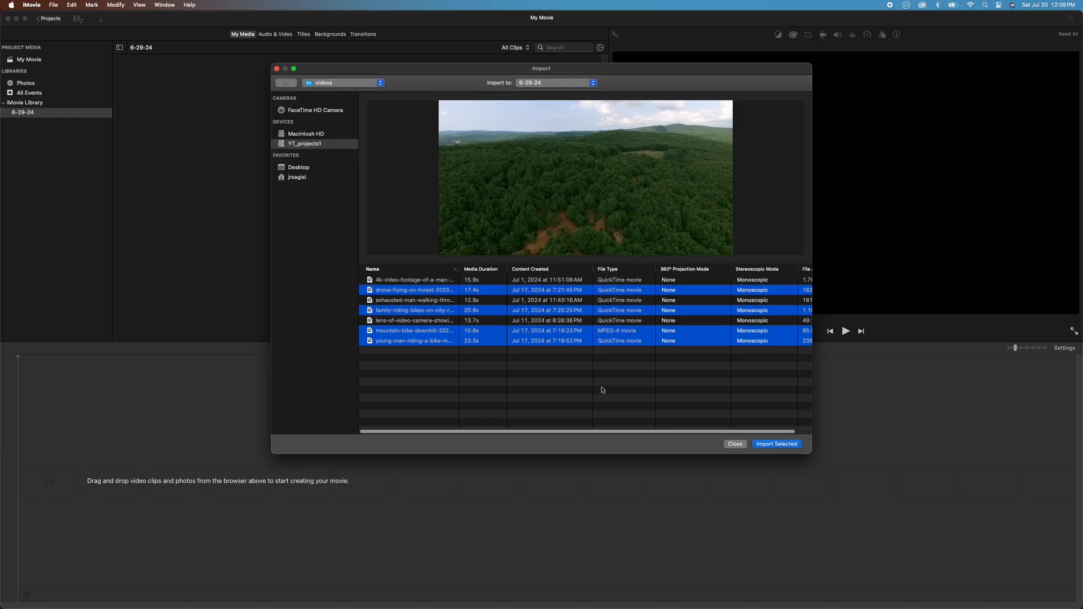
left_click(776, 444)
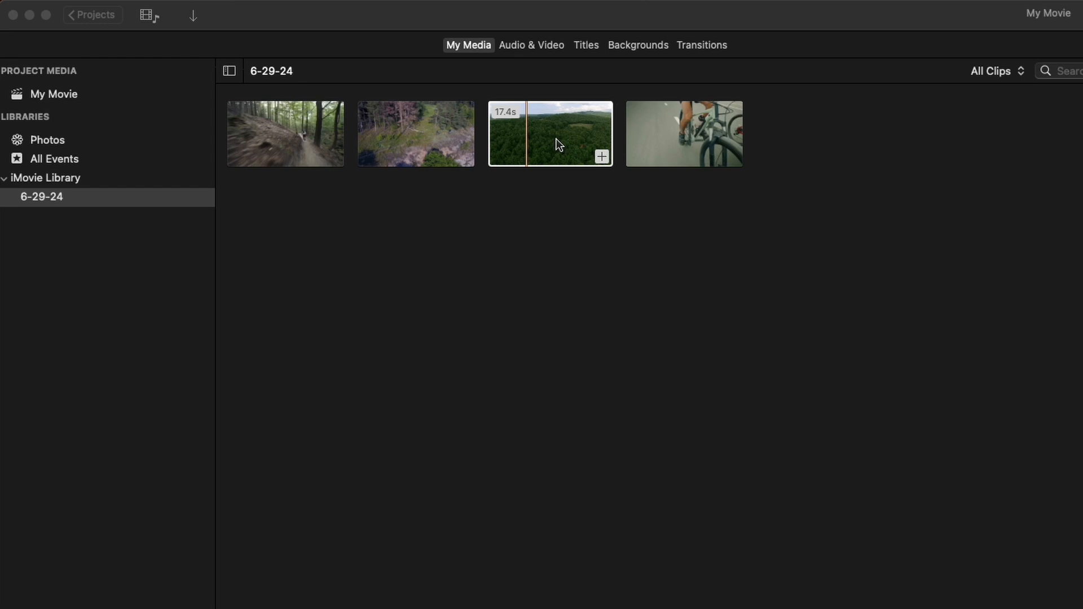
Step: Mark the drone forest clip as a favorite and filter the media browser to Favorites
right_click(559, 145)
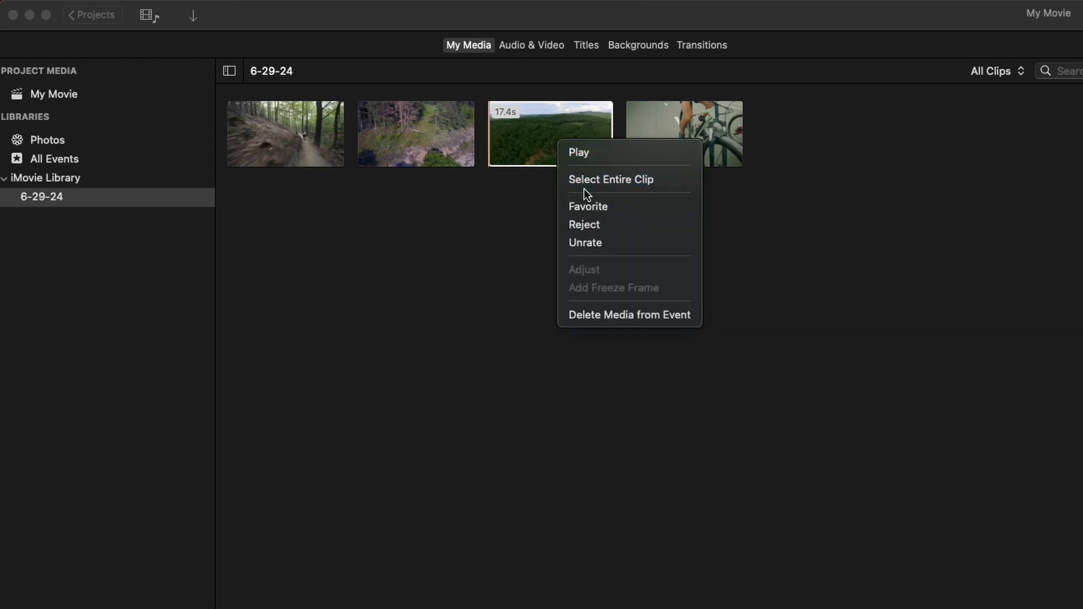
left_click(590, 206)
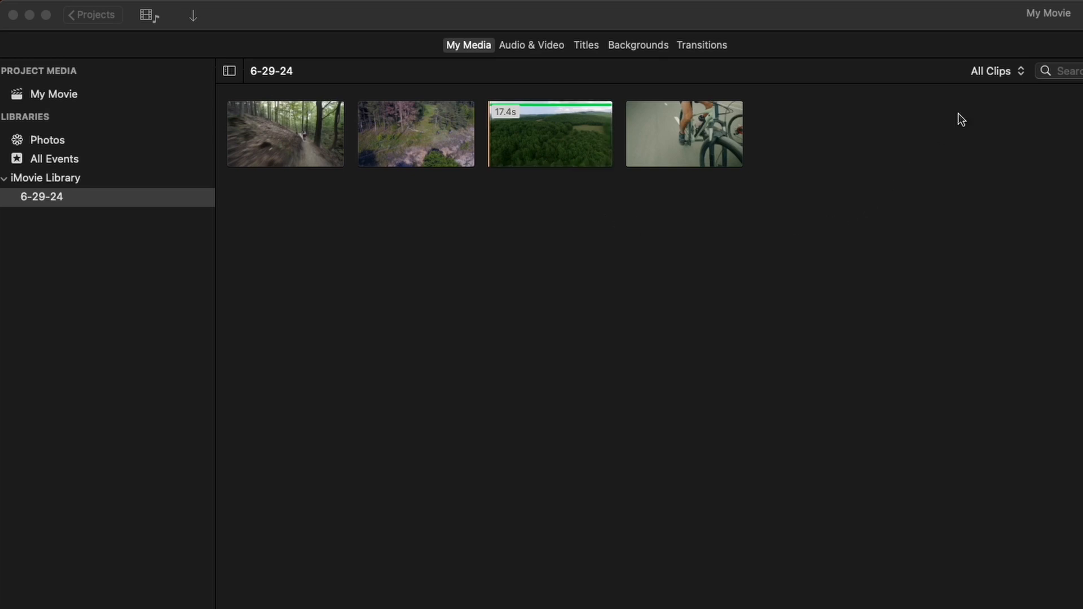
left_click(1007, 73)
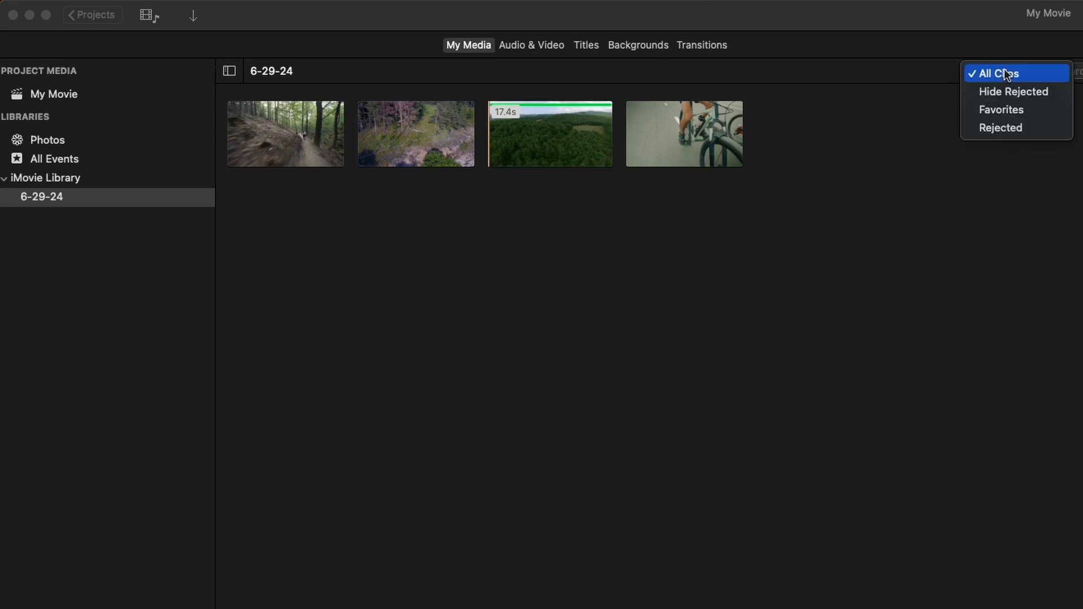
left_click(1024, 113)
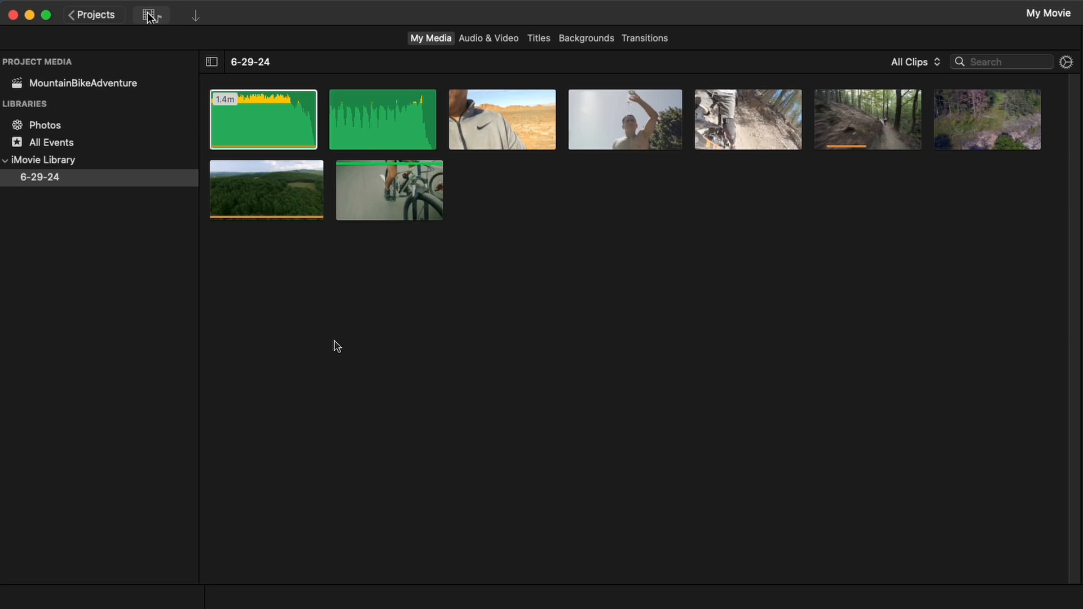
Step: Import the 15.9 s "4k-video-footage-of-a-man" clip from the videos folder into the 6-29-24 event
right_click(112, 290)
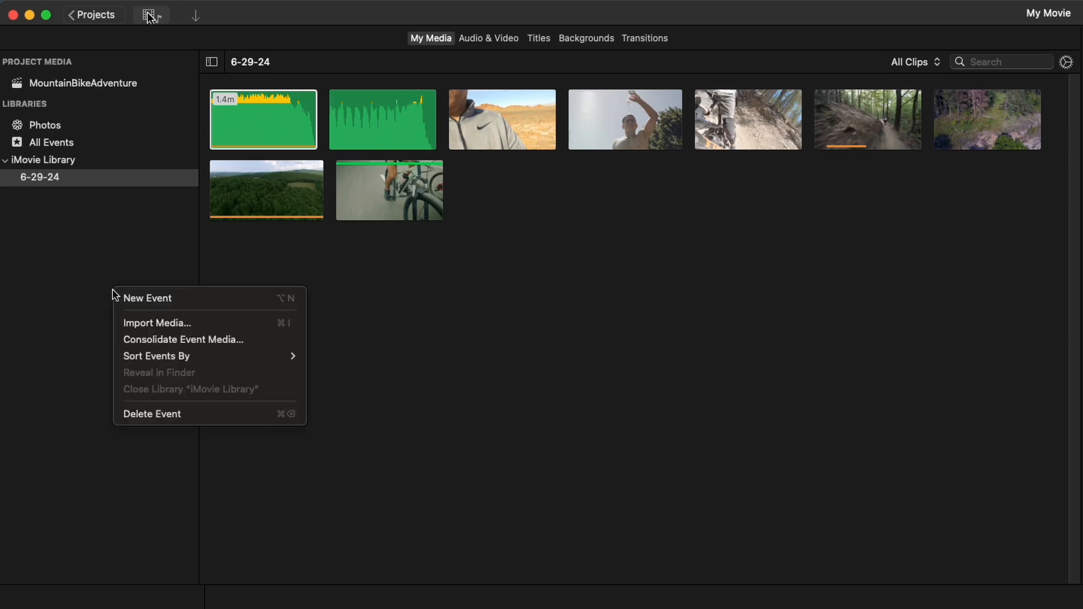
left_click(136, 325)
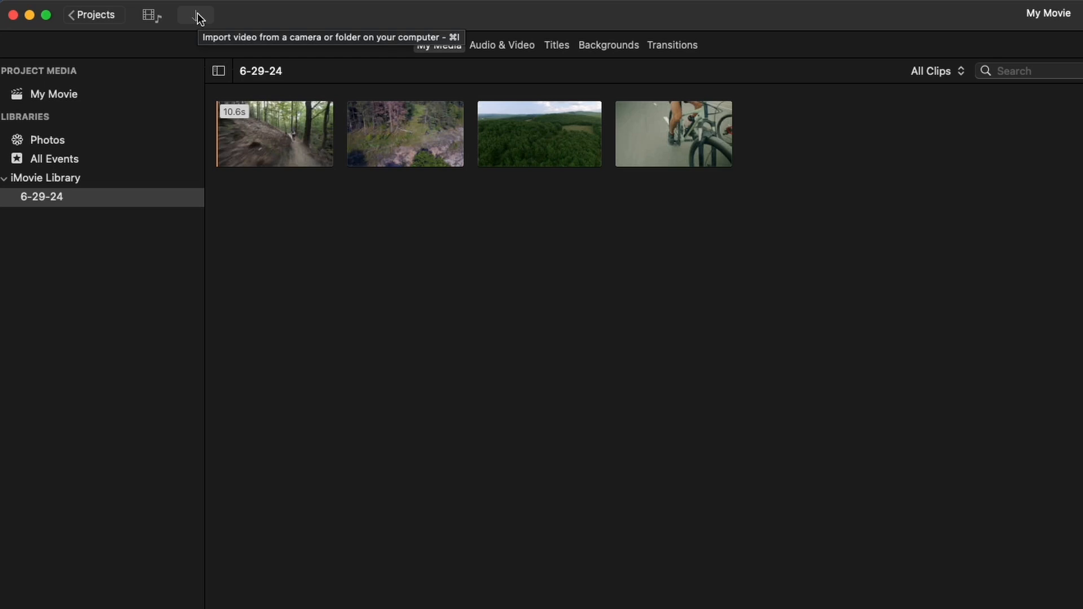
left_click(197, 14)
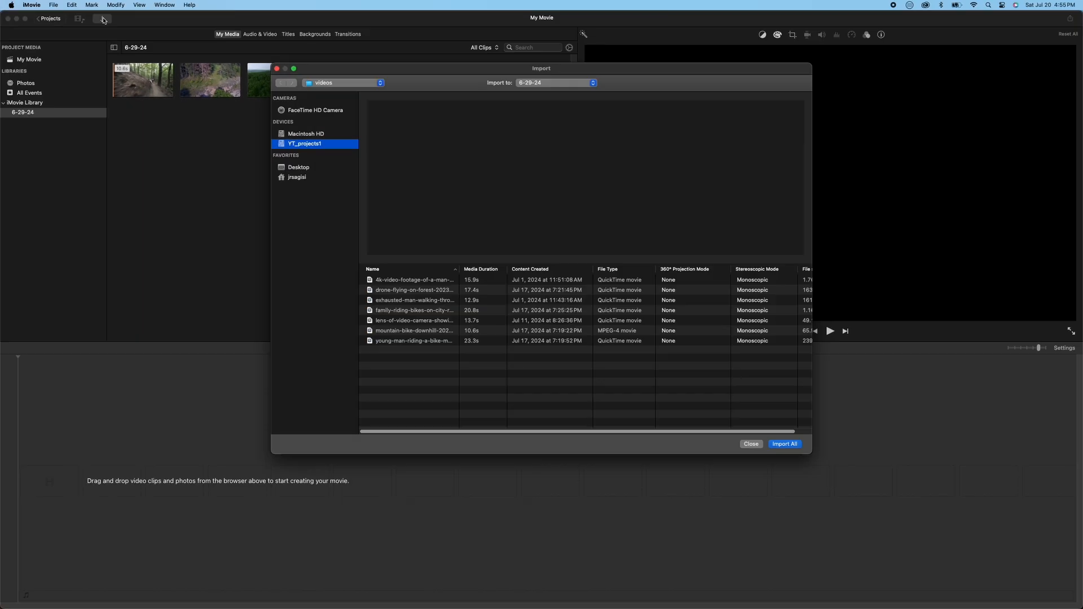
left_click(403, 280)
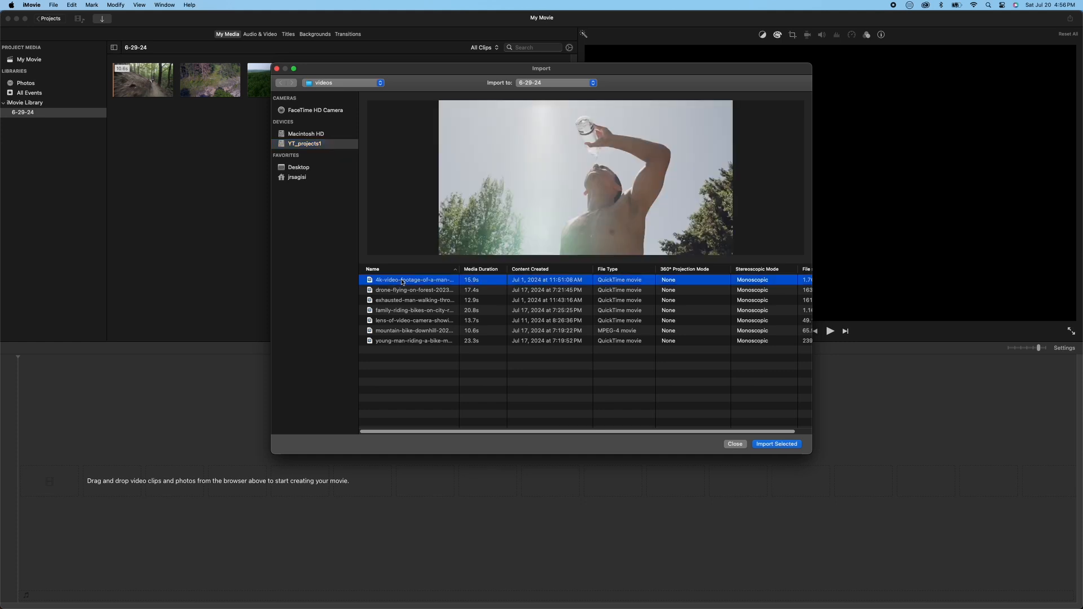
left_click(765, 446)
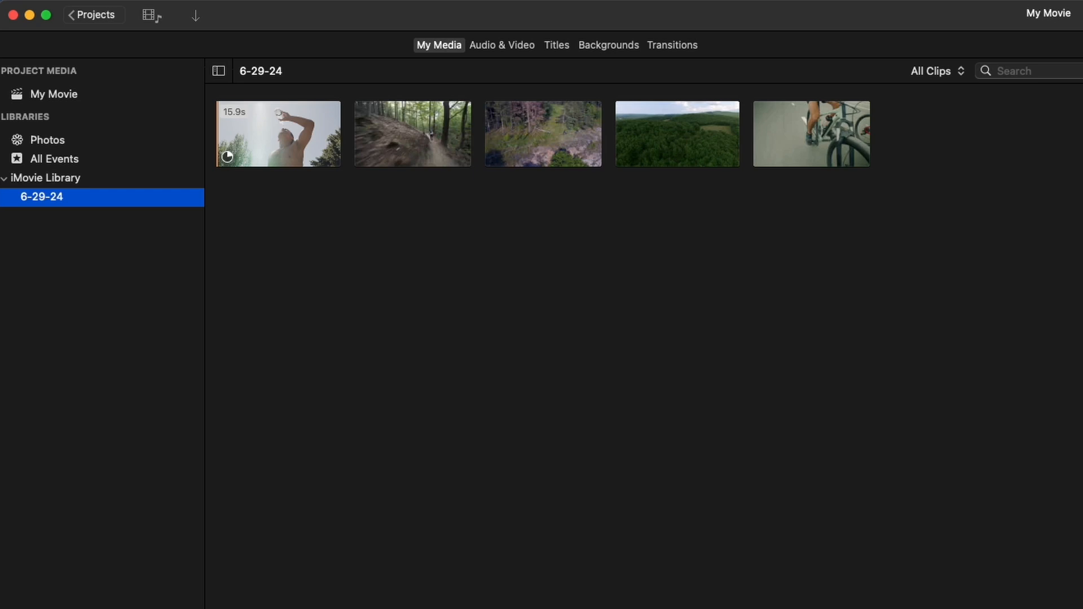
left_click(408, 299)
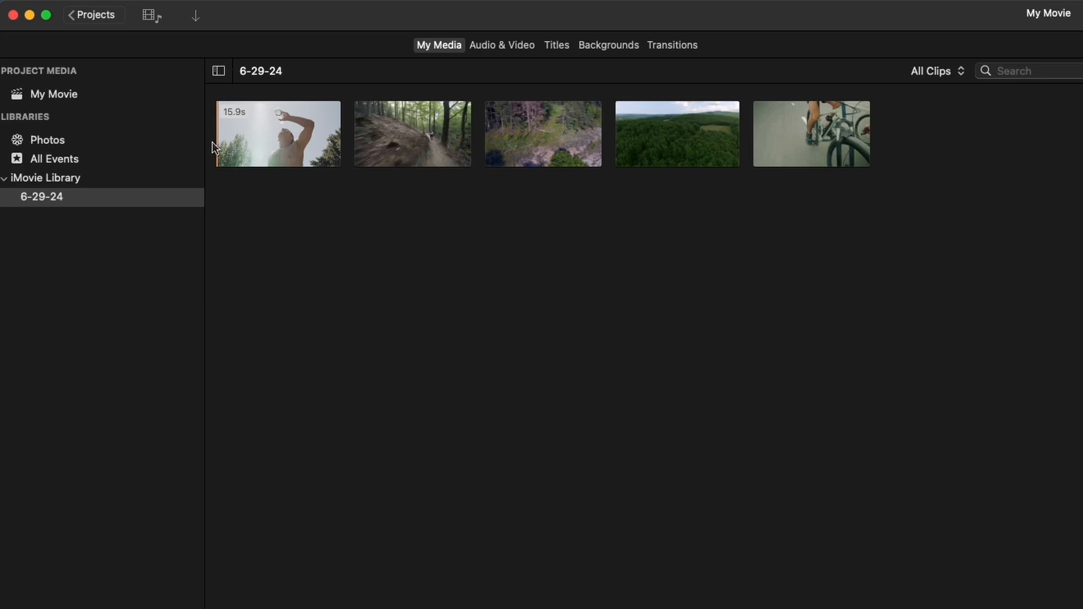
Step: Import the exhausted-man-walking clip into the My Movie project media
left_click(76, 95)
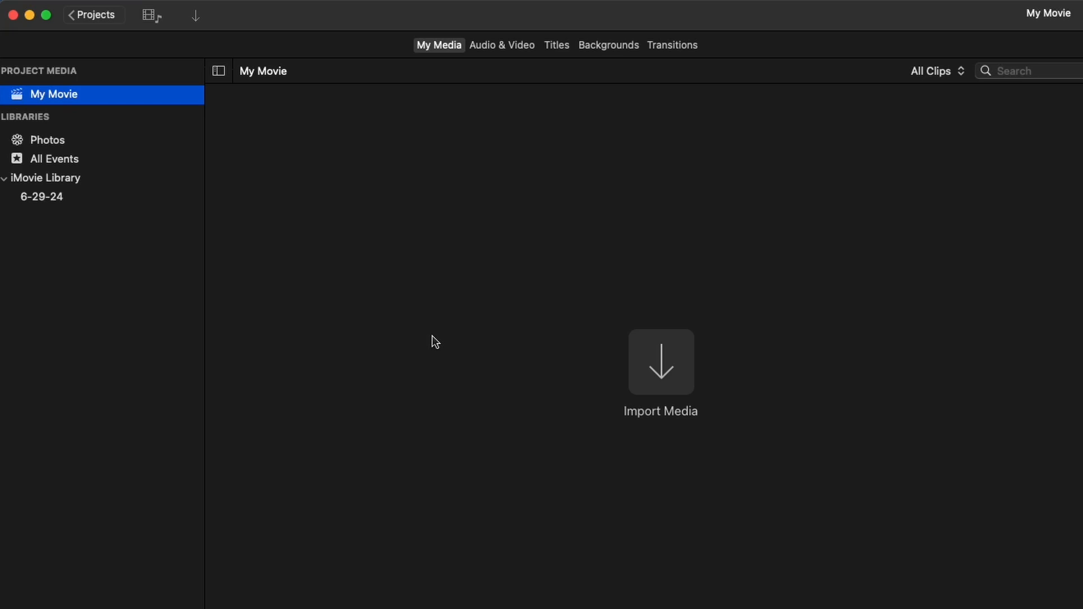
left_click(682, 373)
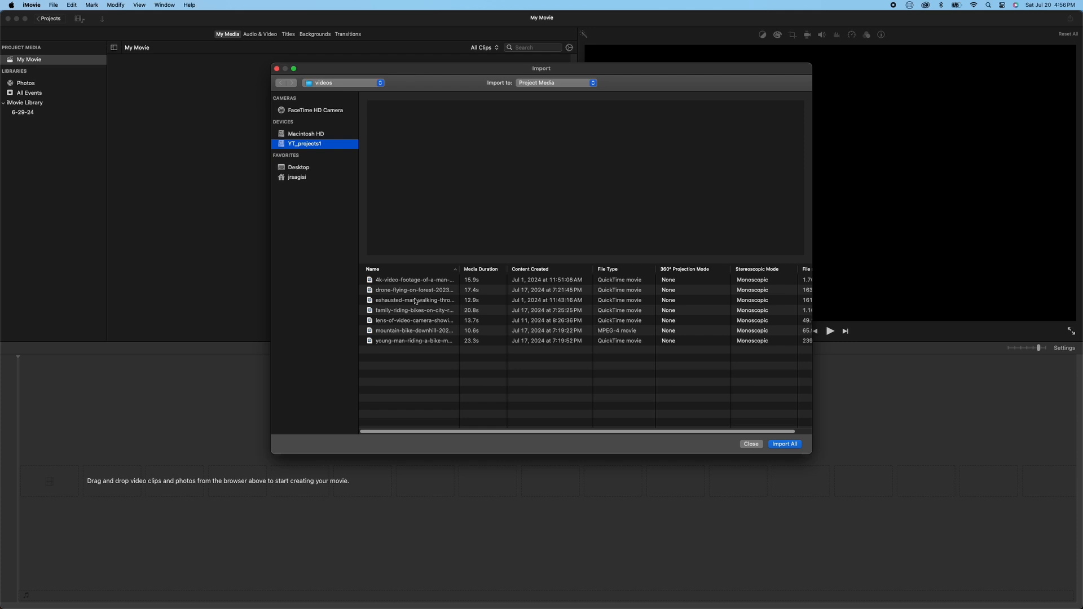
left_click(416, 300)
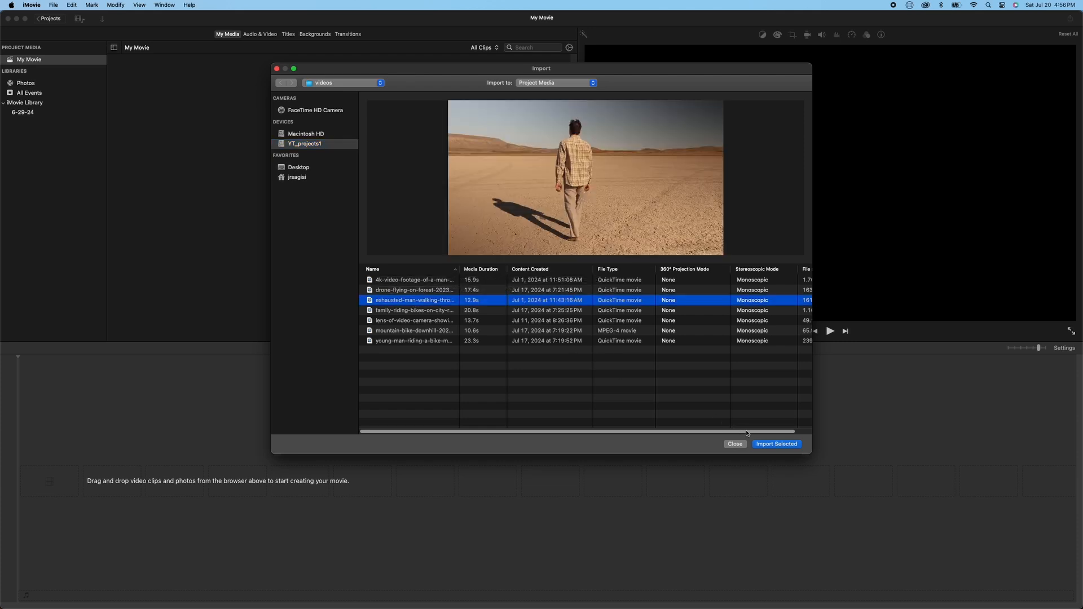
left_click(773, 446)
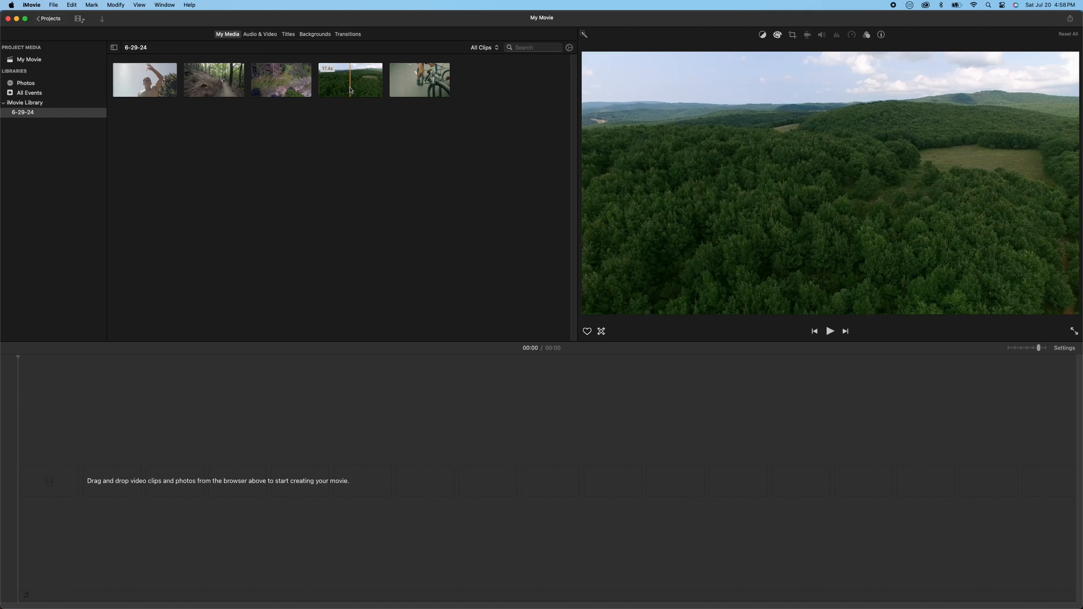
Step: Add the 17.4 s drone forest clip from the 6-29-24 event to the timeline and show the My Movie project media
left_click_drag(348, 97, 45, 491)
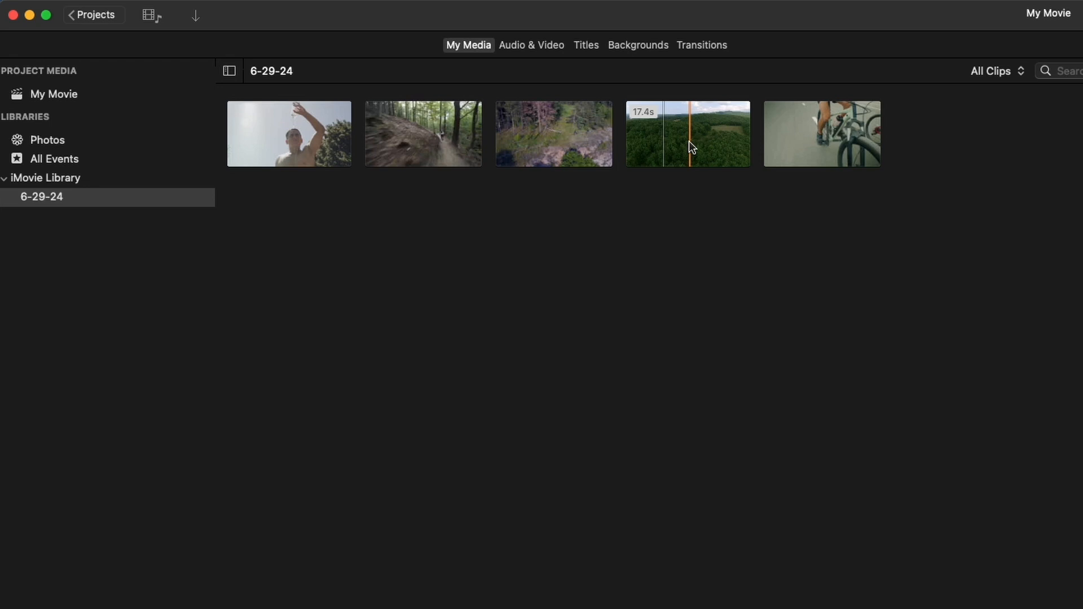
left_click(356, 85)
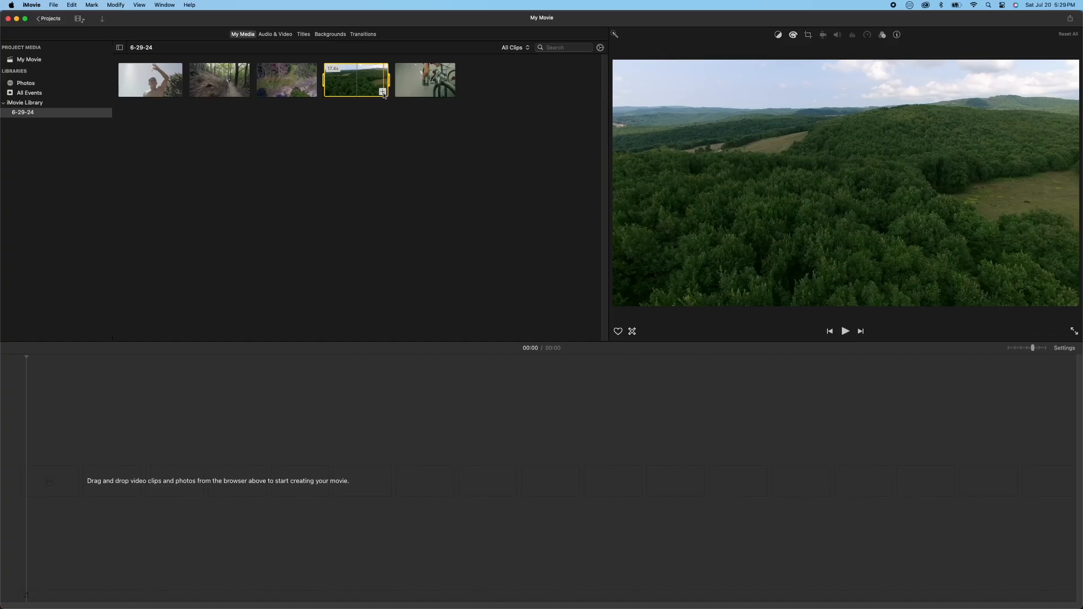
left_click(739, 157)
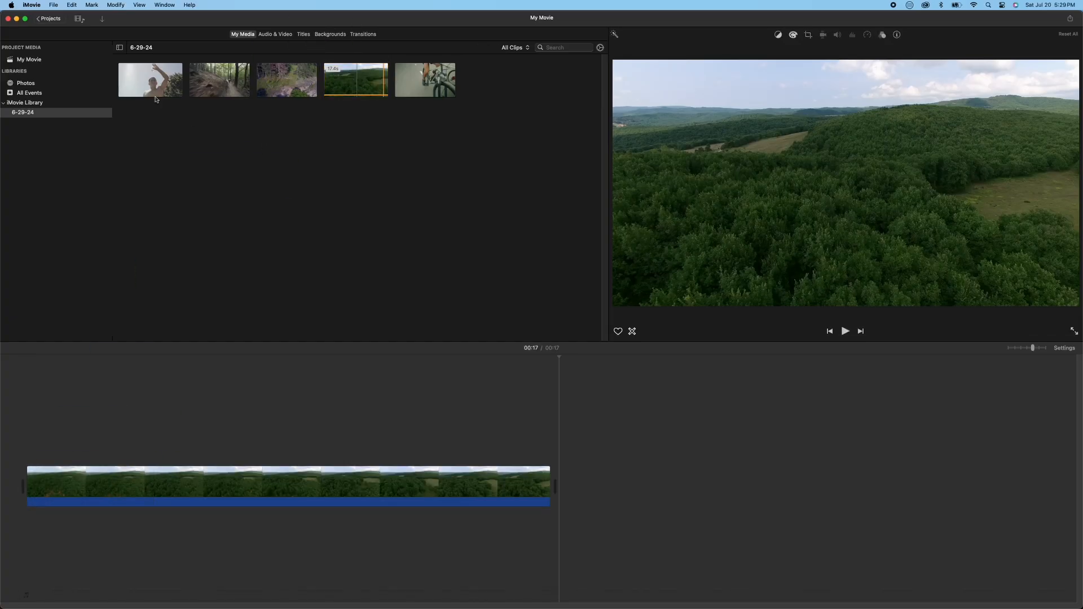
left_click(40, 61)
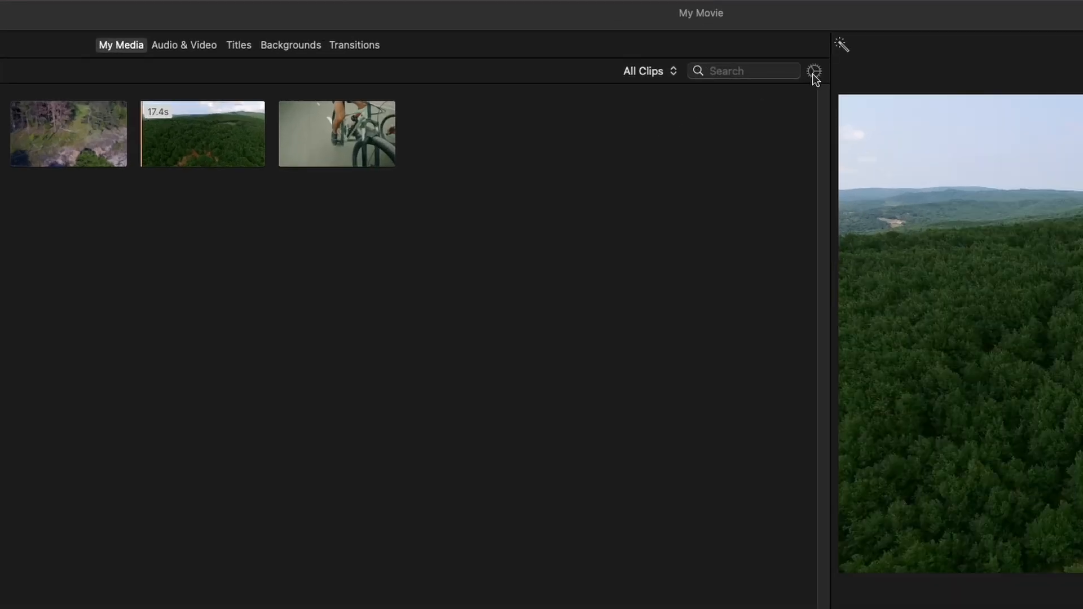
Step: Try the media browser's clip appearance settings: slightly larger clip size, clip zoom, and audio waveforms shown and hidden again
left_click(813, 72)
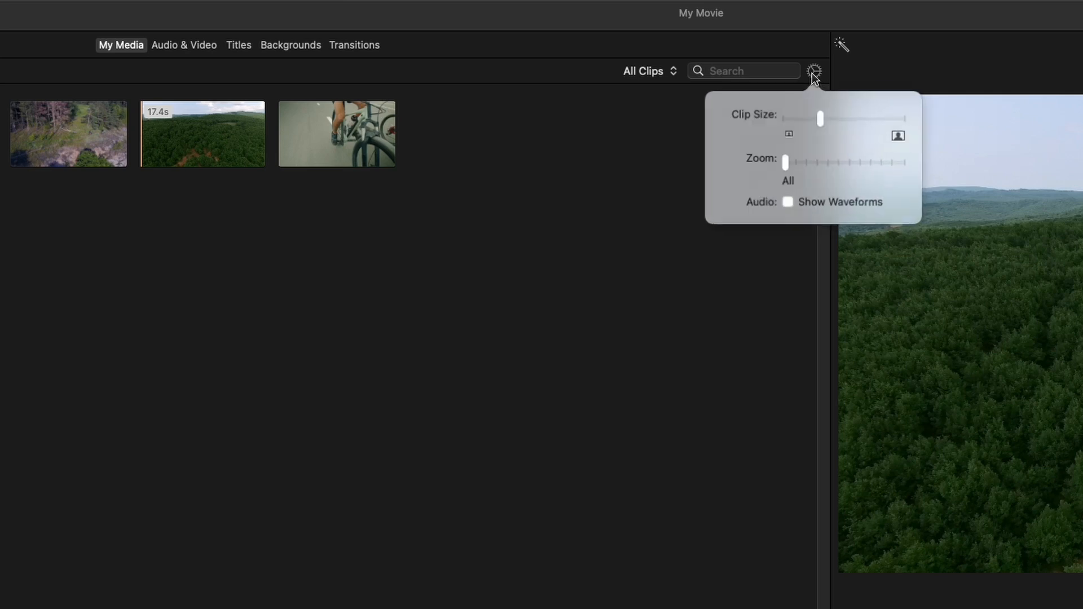
mouse_move(821, 125)
left_mouse_down()
mouse_move(852, 127)
mouse_move(828, 127)
left_mouse_up()
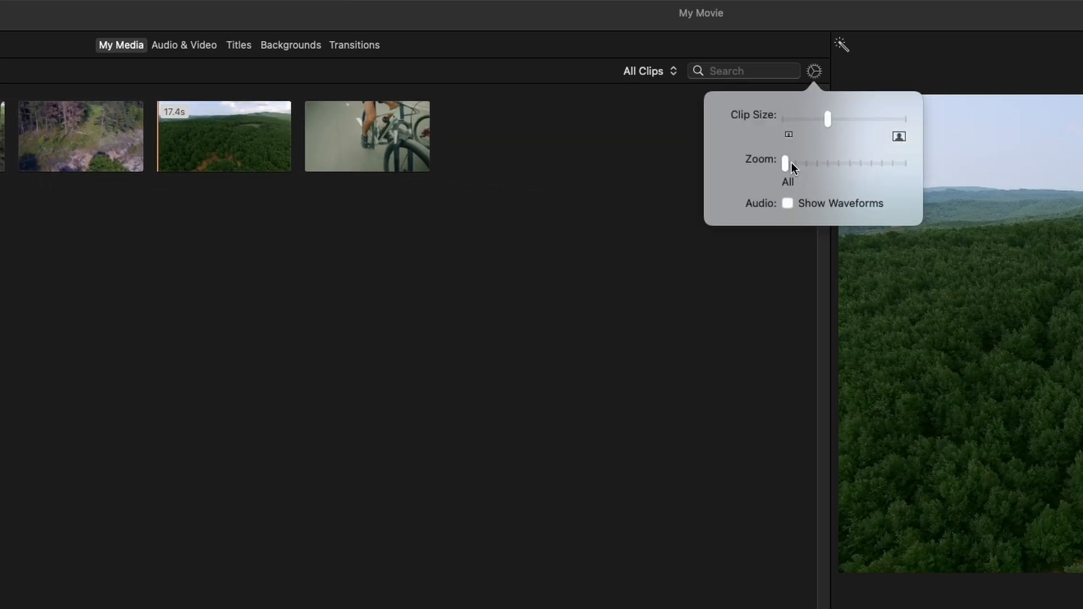
left_click_drag(787, 163, 814, 165)
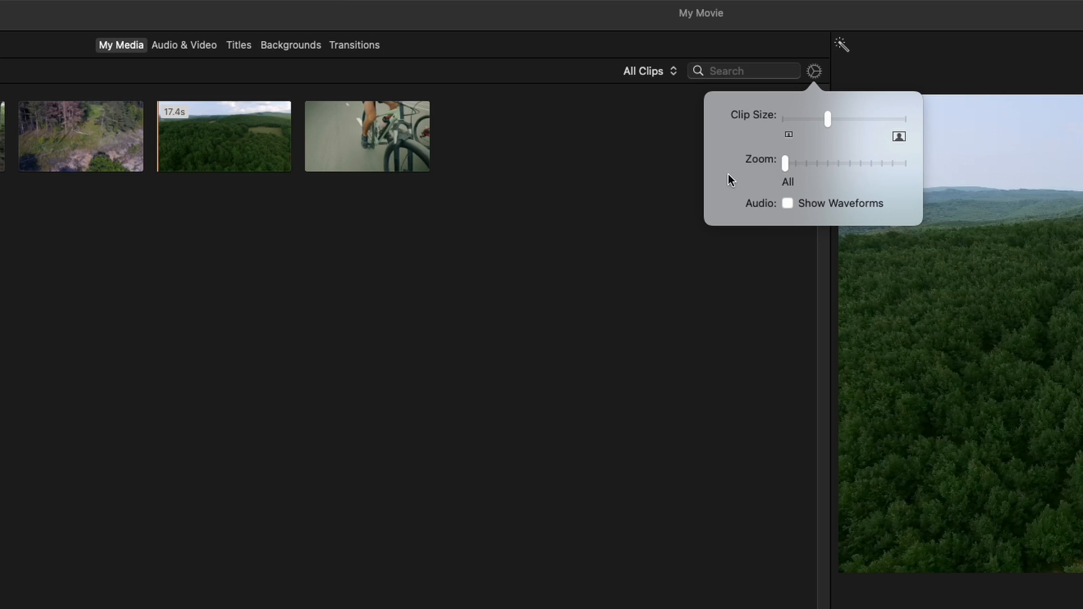
left_click(787, 204)
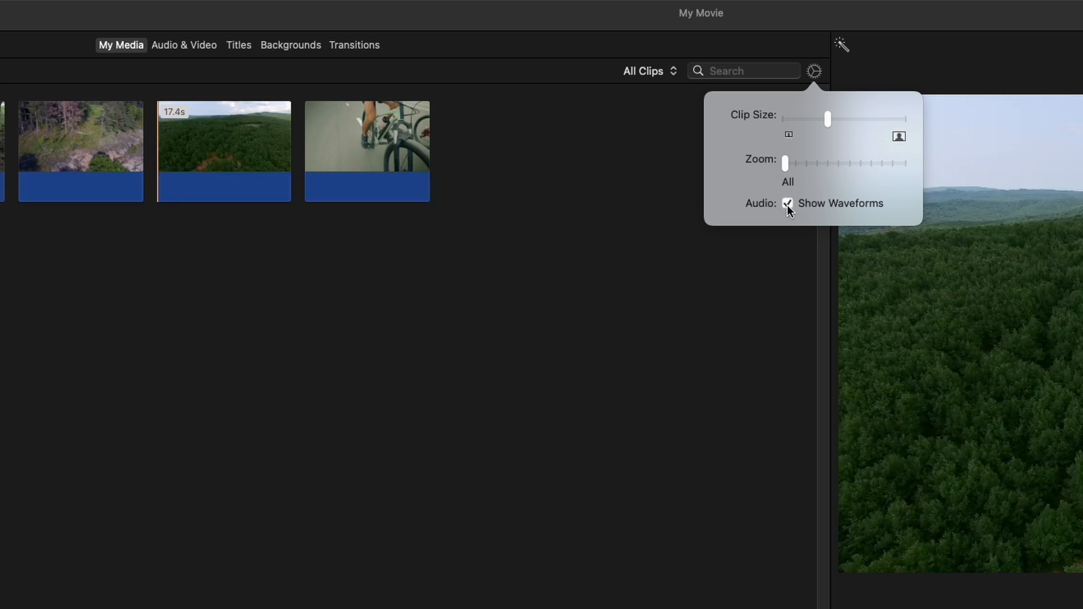
left_click(787, 204)
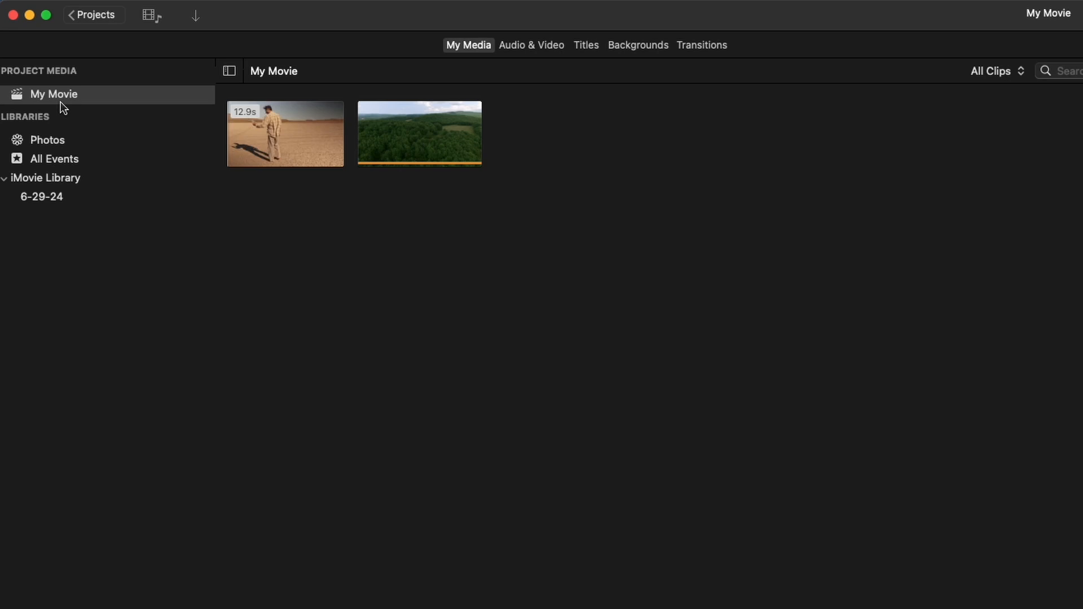
Step: Return to the projects overview and save the project under the name MountainBikeAdventure
left_click(101, 19)
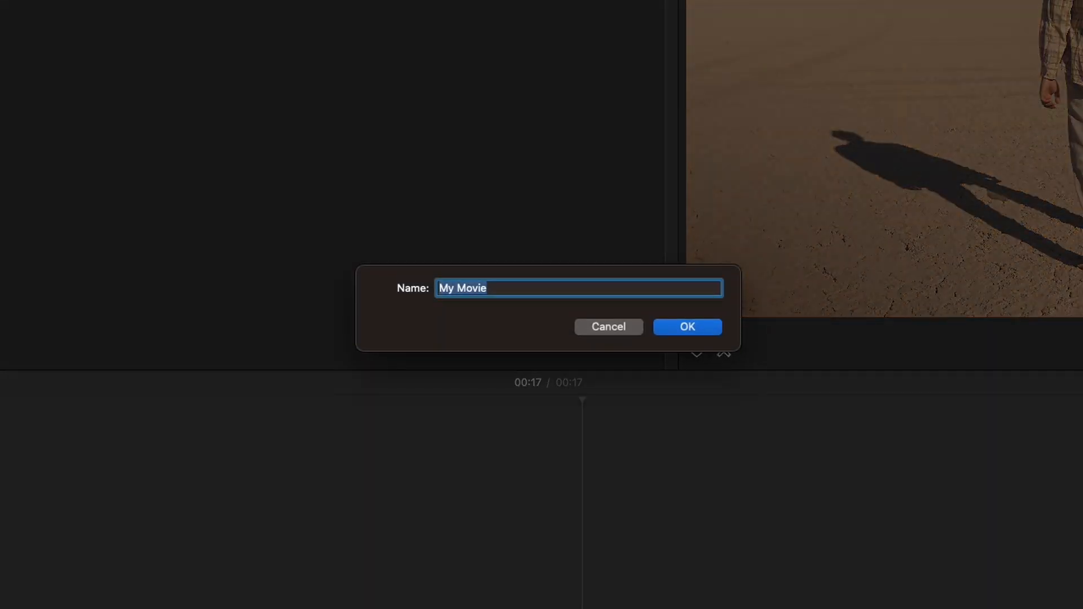
type("Mout")
key("BackSpace")
type("ntainBikeA")
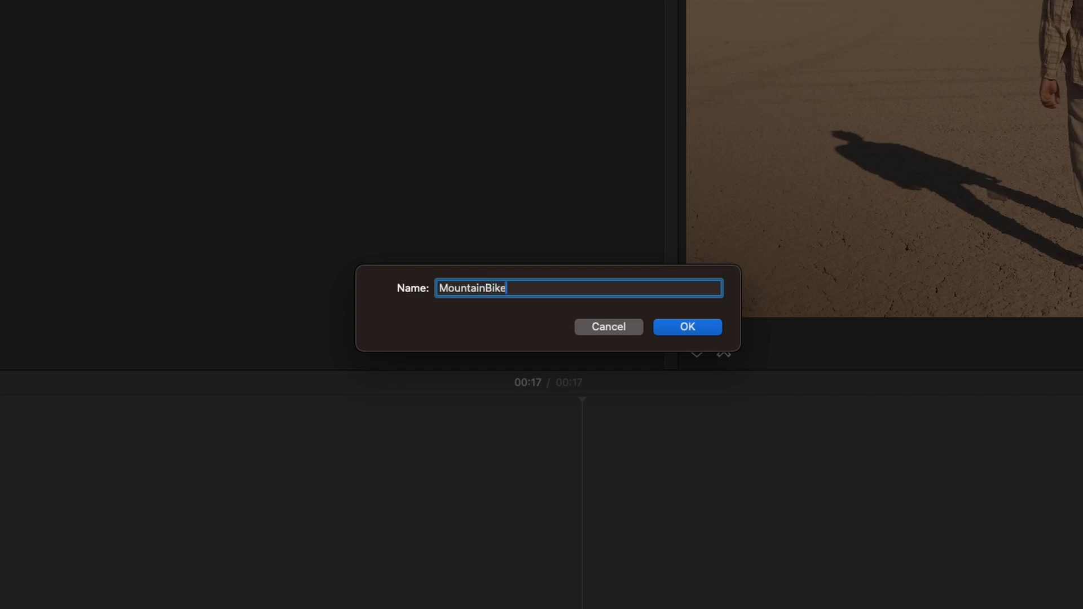
type("dventure")
left_click(670, 328)
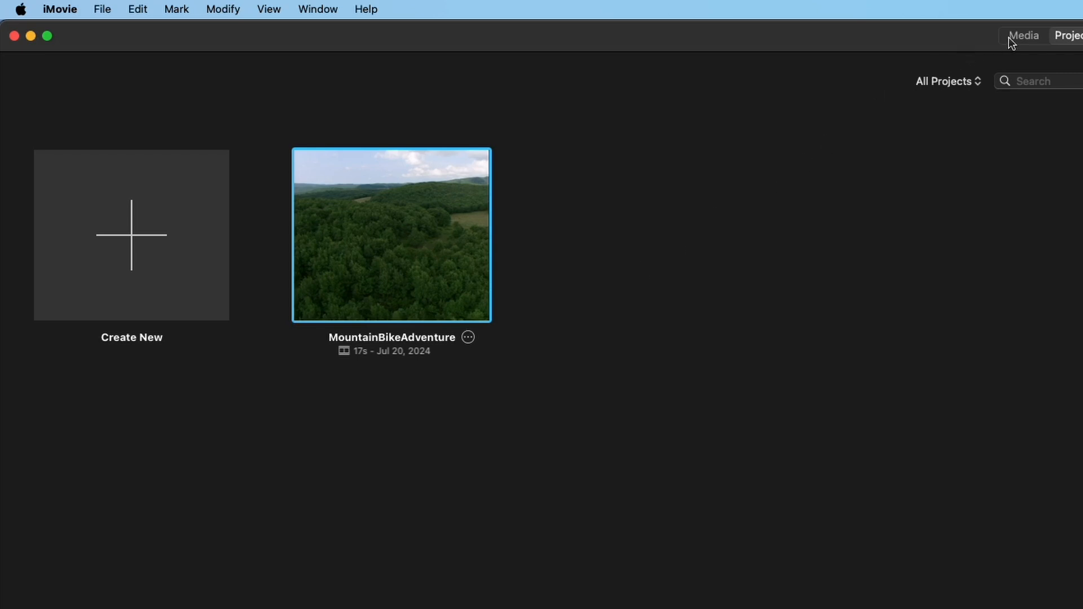
Step: Look at the project's clips in the media view and play the mountain-bike-downhill clip from the 6-29-24 event
left_click(1017, 35)
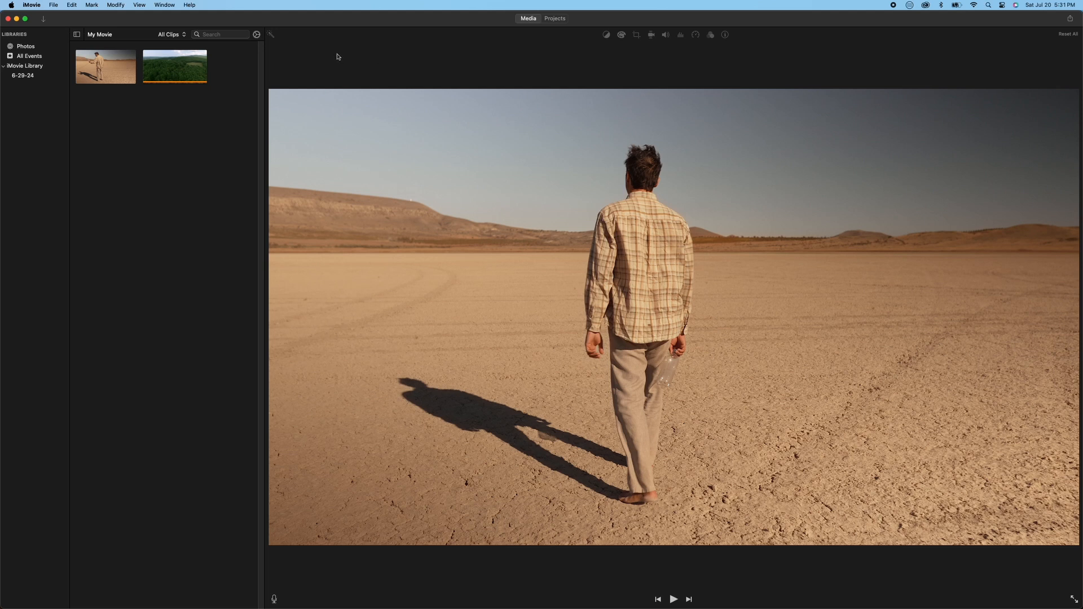
left_click(169, 77)
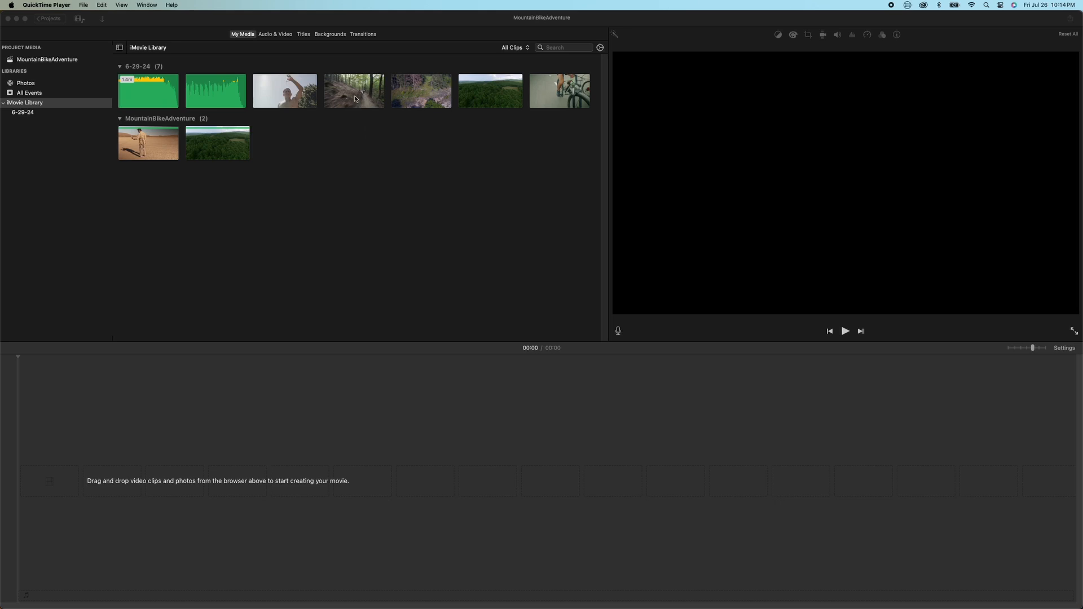
left_click(355, 98)
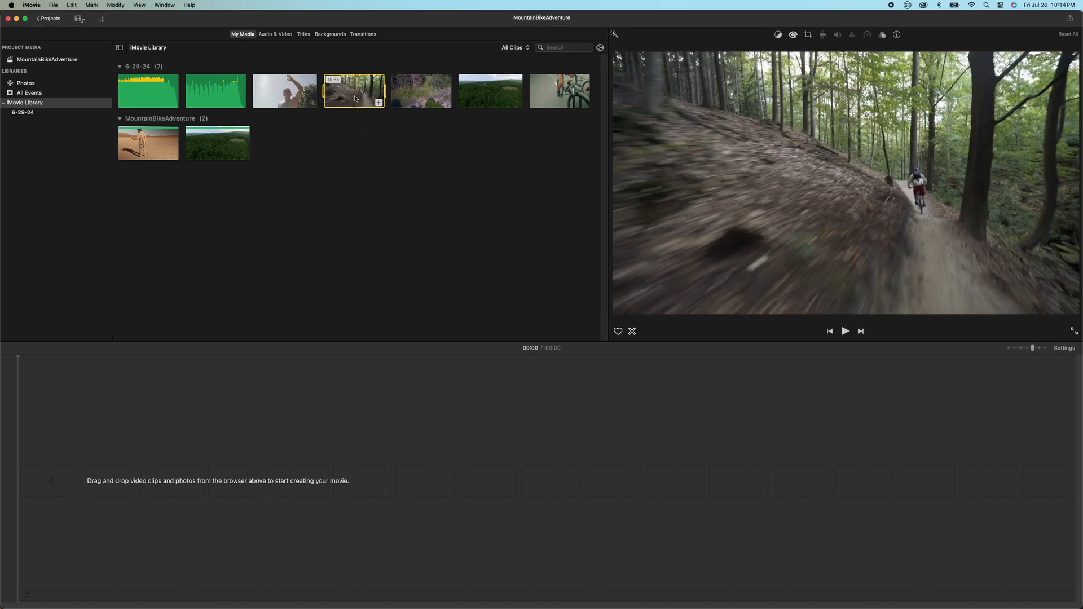
key("space")
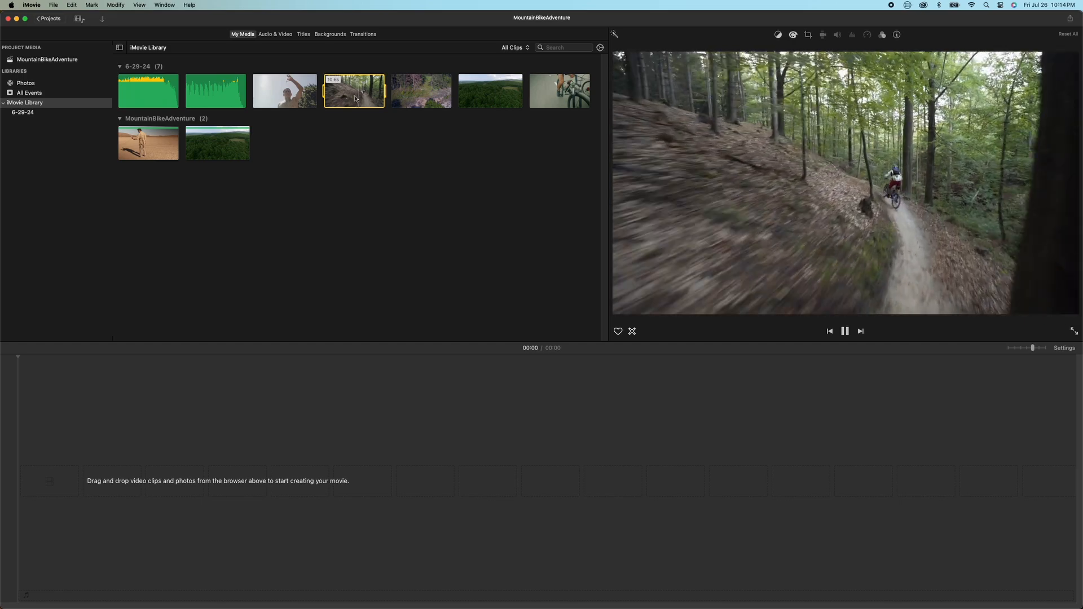
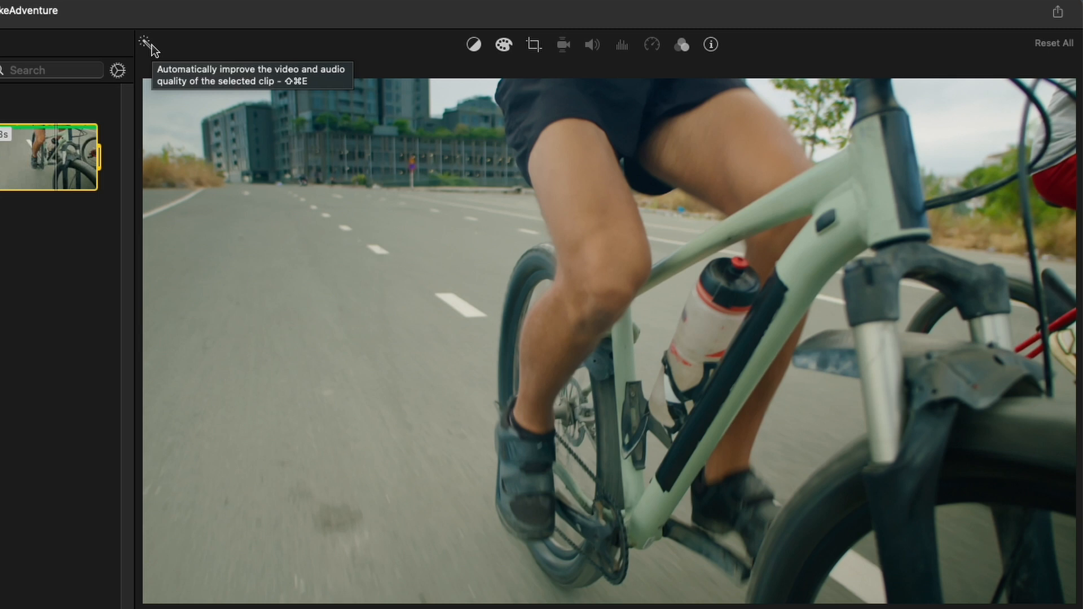
Step: Try automatic enhancement on the close-up road cycling clip, turn it off again, and try Auto color balance
left_click(151, 45)
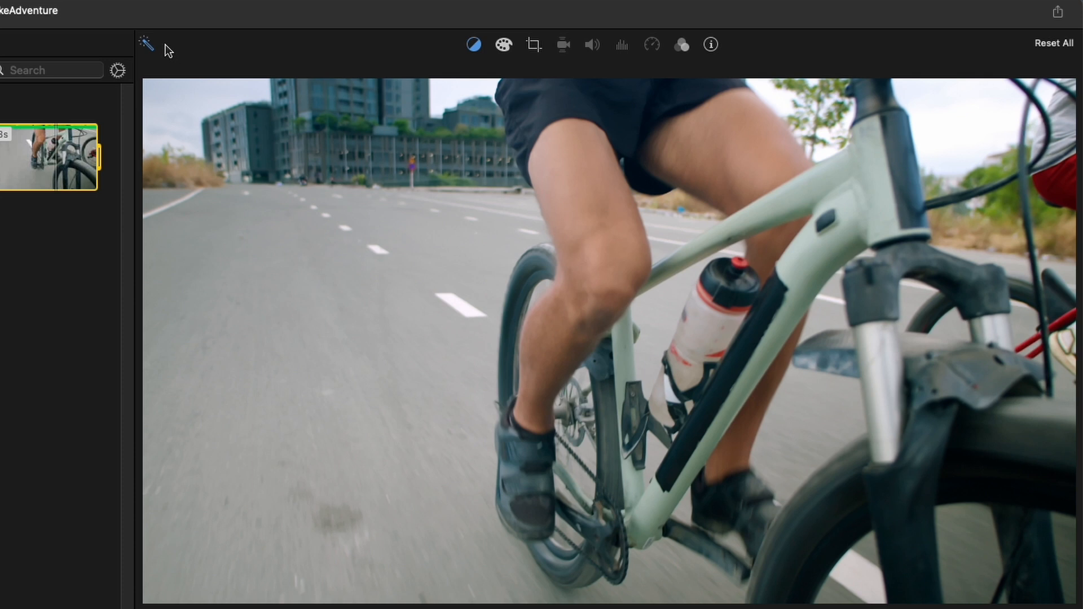
left_click(149, 49)
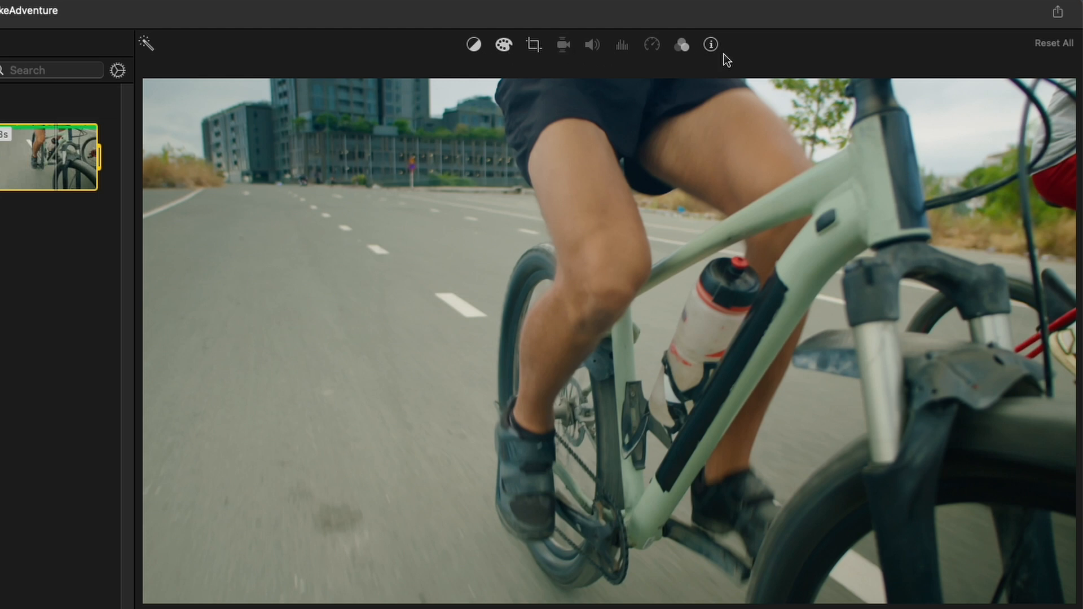
left_click(473, 46)
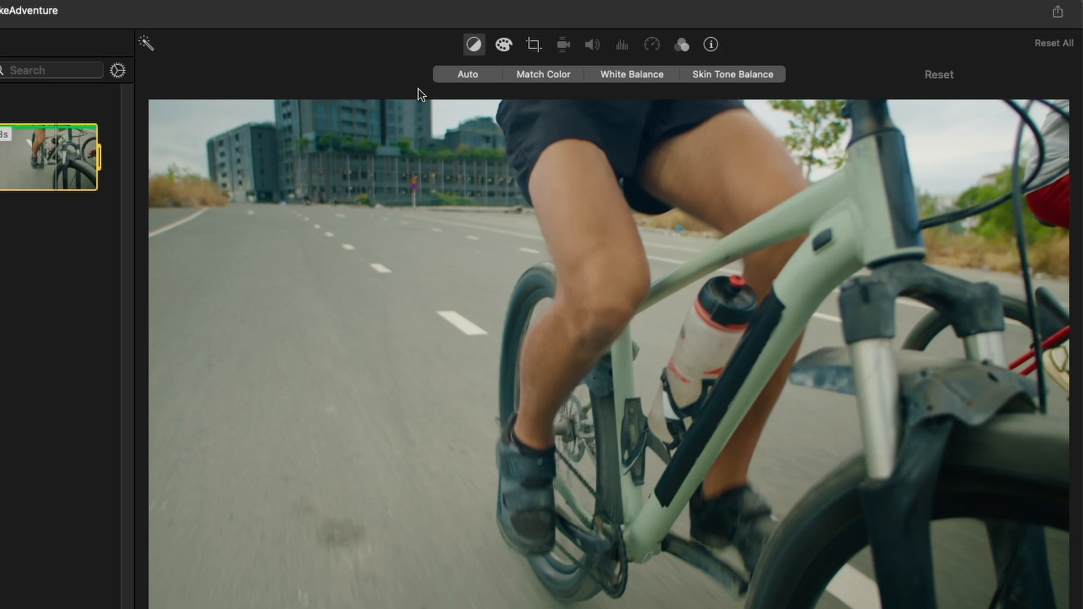
left_click(469, 74)
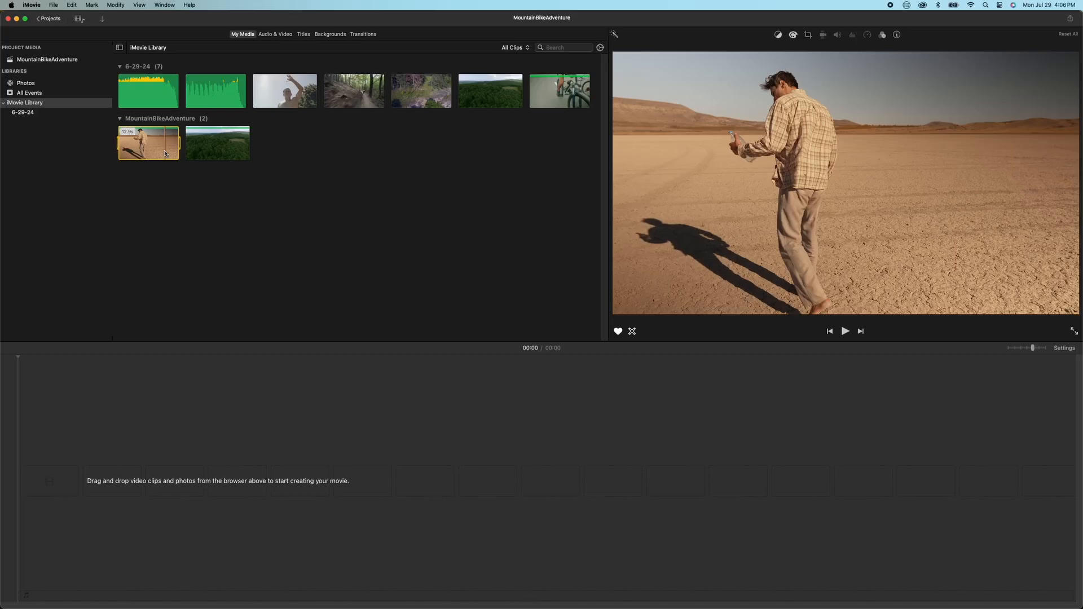
Step: Preview the clip of the man pouring water and start Match Color on the 12.9 s desert walking clip
left_click(293, 98)
mouse_move(293, 99)
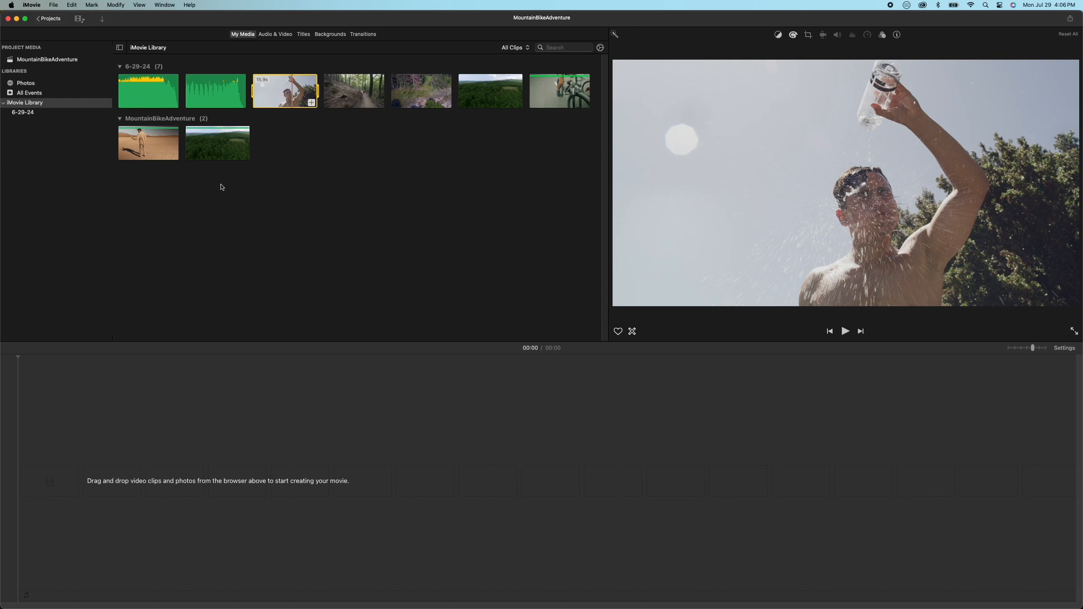
left_click(162, 144)
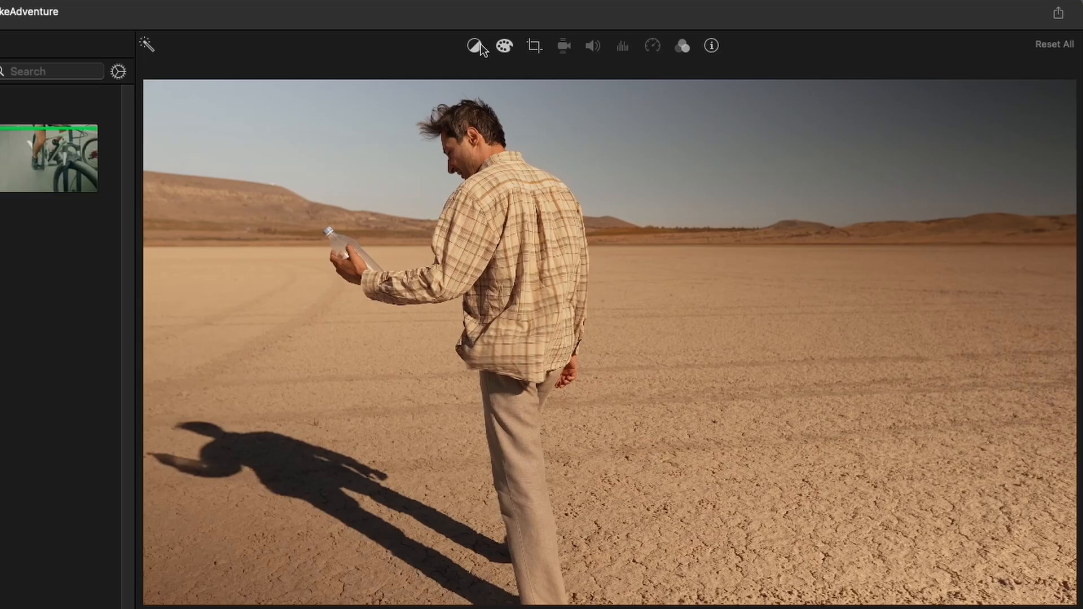
left_click(779, 36)
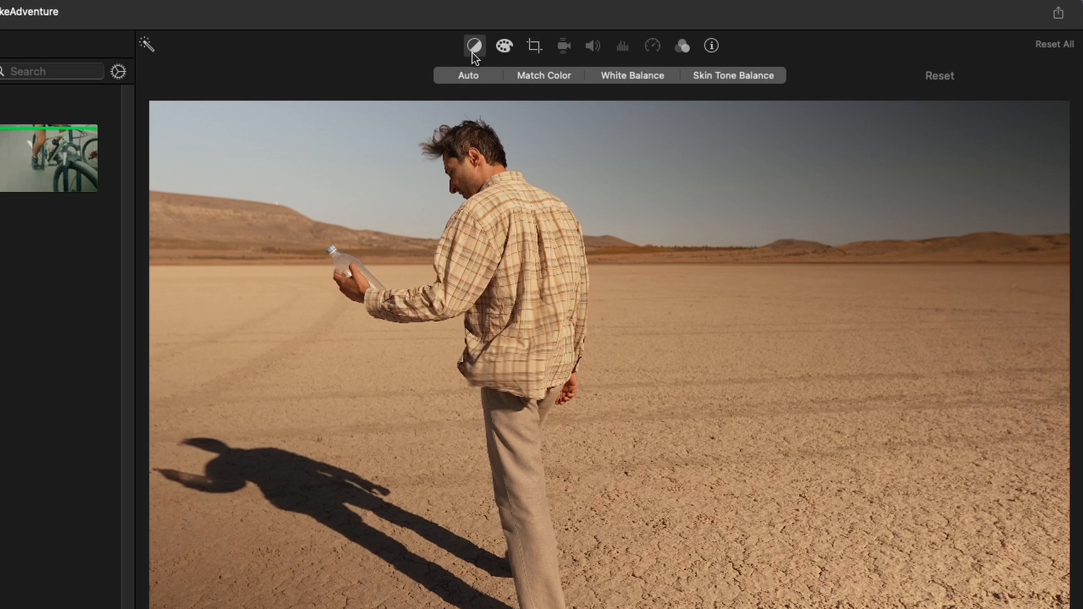
left_click(538, 78)
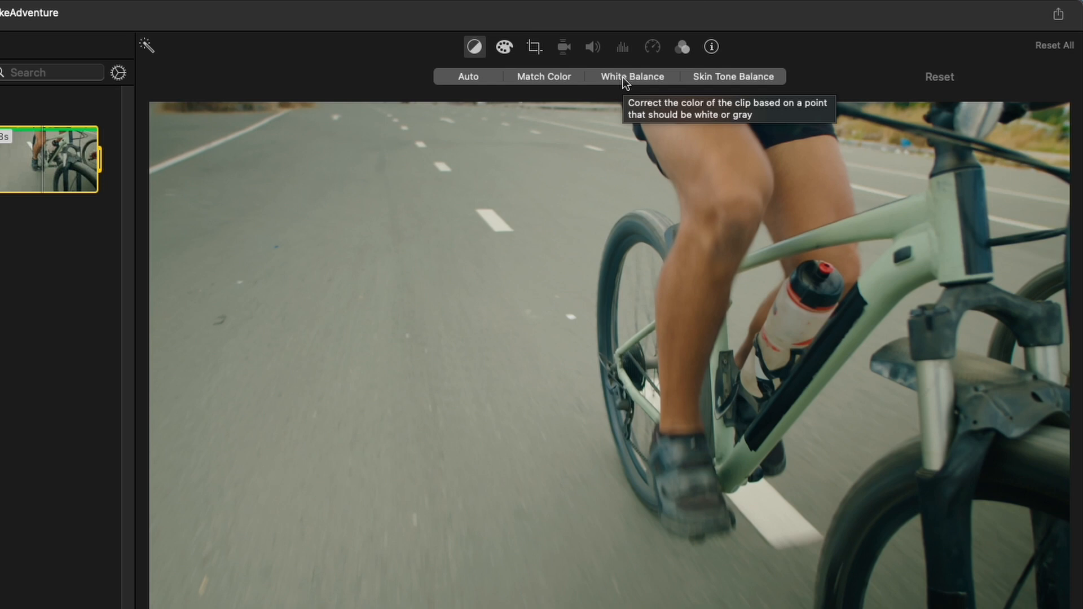
Step: Try White Balance on the close-up road cycling clip by sampling the white lane marking, comparing it off and on
left_click(624, 79)
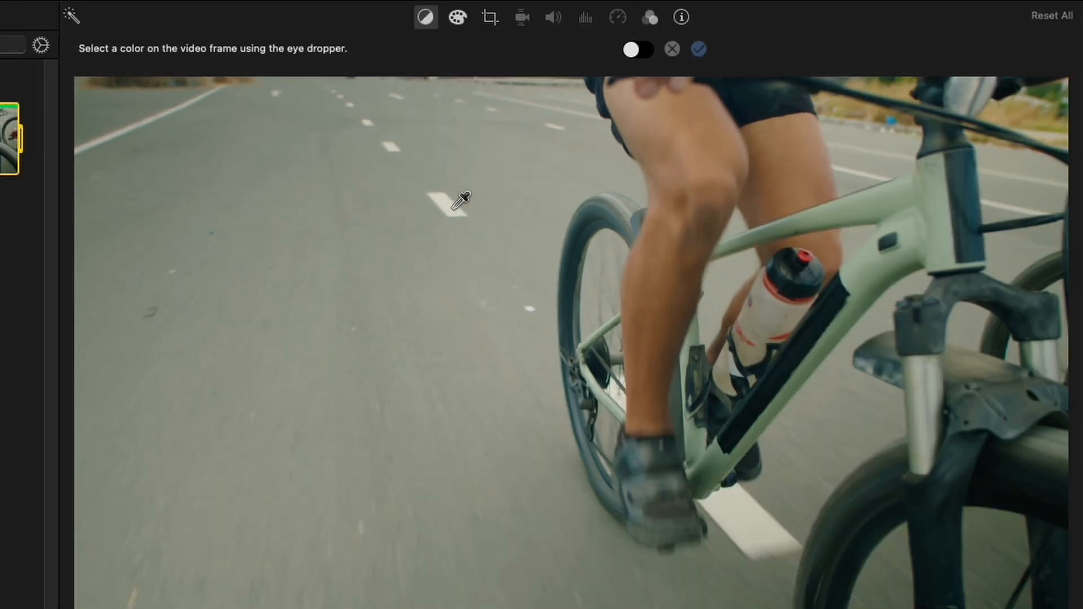
left_click(453, 208)
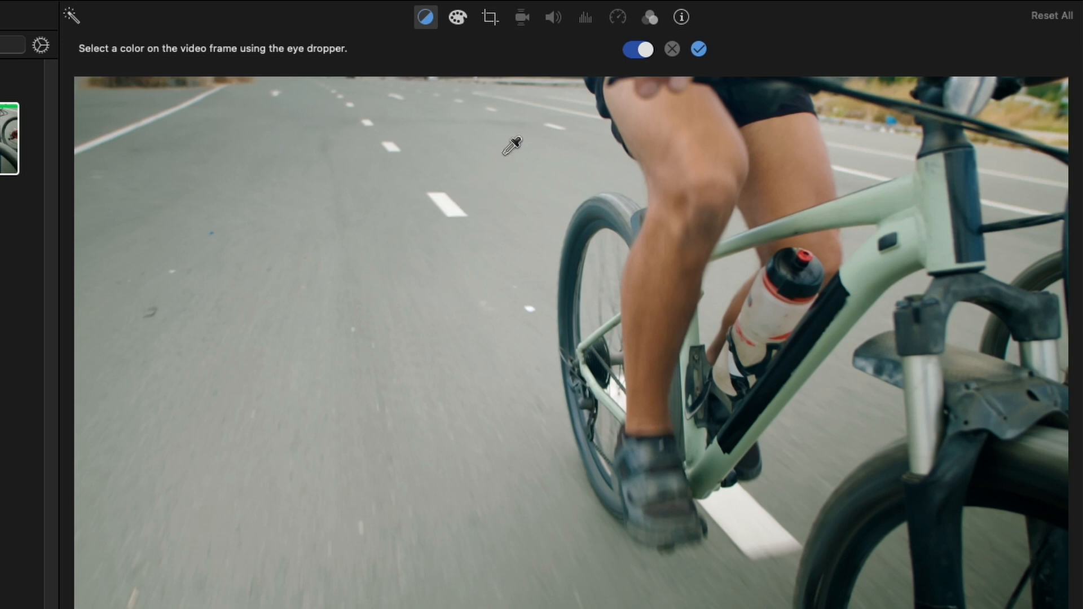
left_click(638, 49)
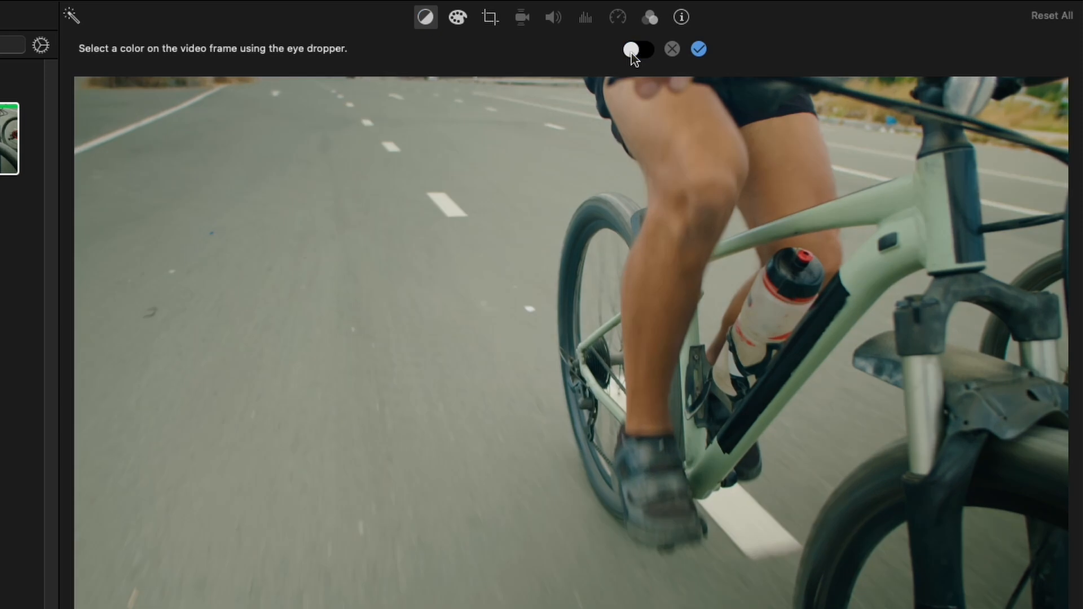
left_click(643, 51)
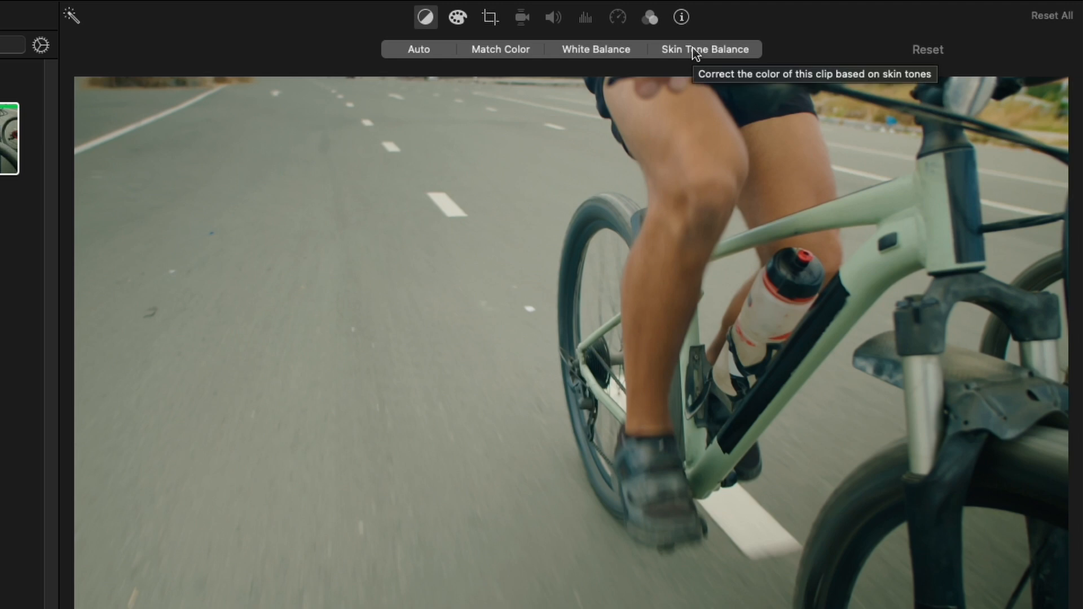
Step: Apply Skin Tone Balance to the close-up road cycling clip by sampling the rider's knee
left_click(696, 53)
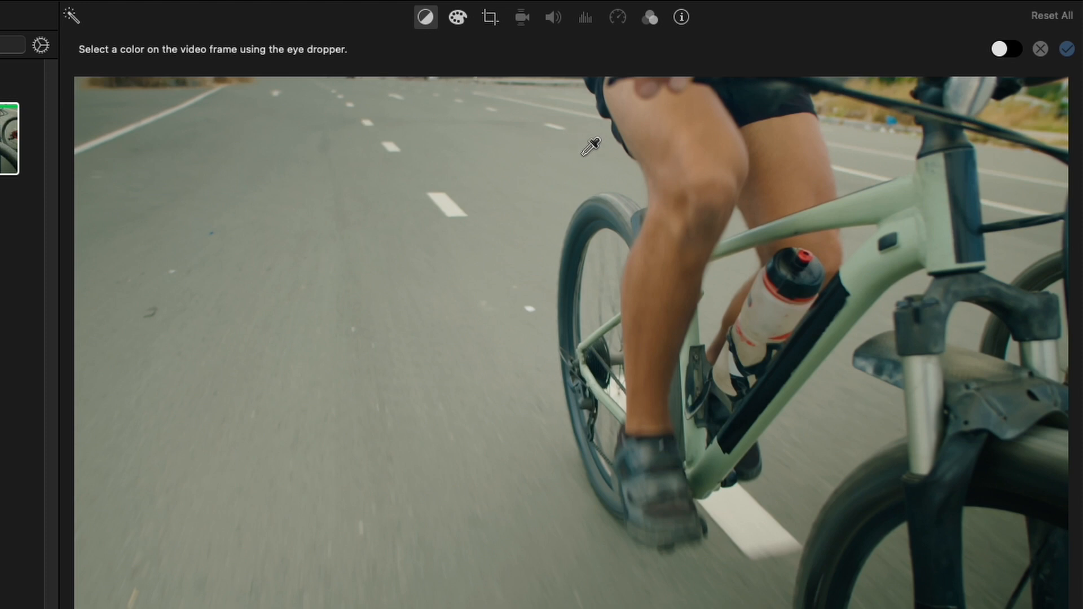
left_click(700, 163)
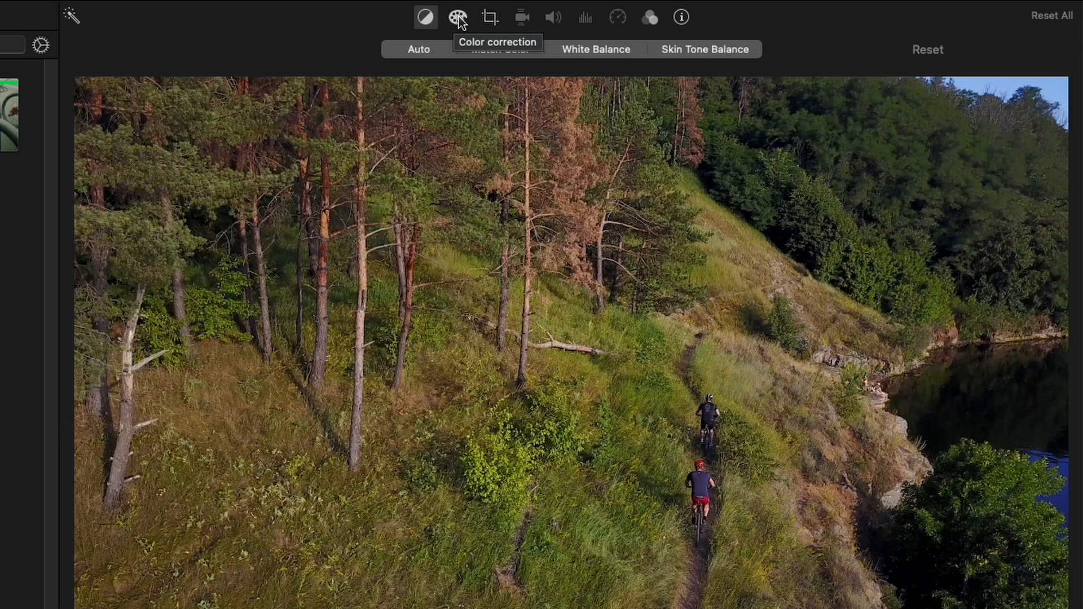
Step: Color-correct the aerial clip of two cyclists on the forest trail: adjust brightness and highlights, lift the black level slightly, and increase saturation
left_click(460, 19)
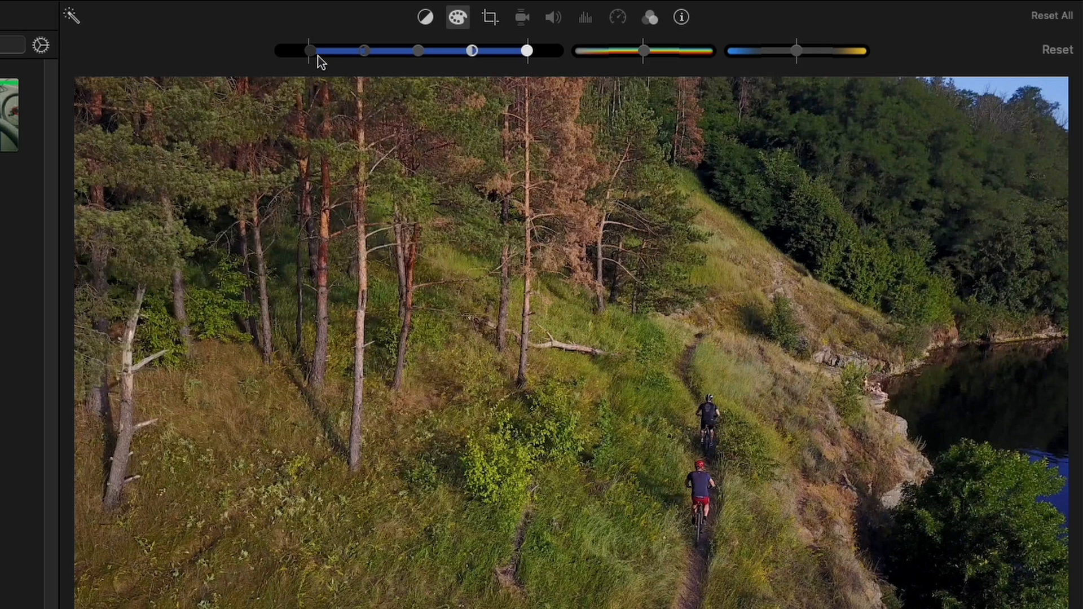
mouse_move(311, 51)
left_mouse_down()
mouse_move(350, 53)
mouse_move(293, 53)
mouse_move(327, 56)
mouse_move(310, 53)
left_mouse_up()
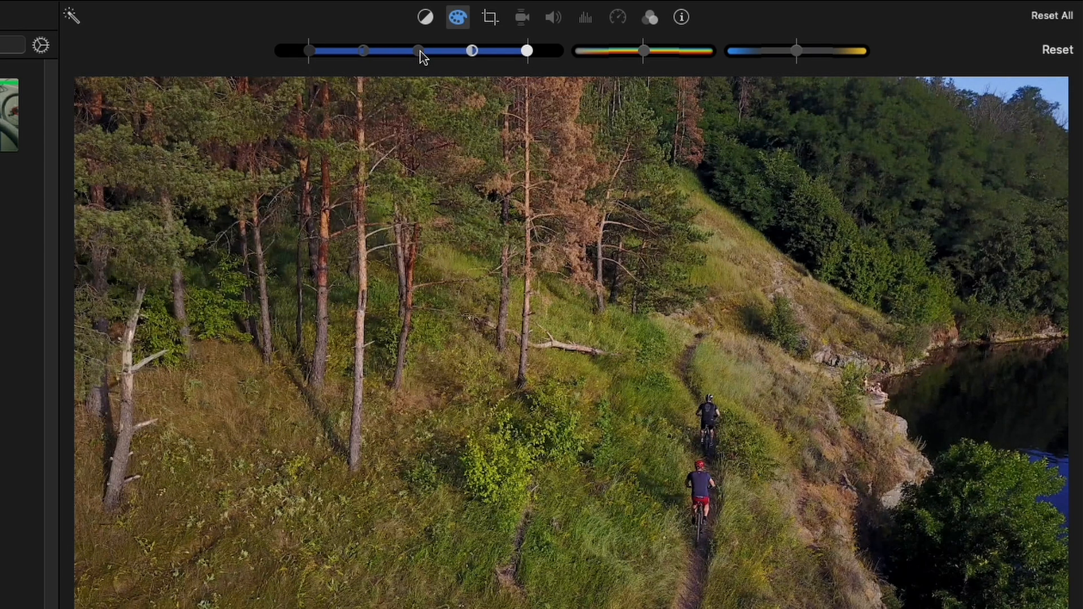
mouse_move(423, 52)
left_mouse_down()
mouse_move(455, 53)
mouse_move(385, 55)
mouse_move(414, 56)
left_mouse_up()
left_click_drag(527, 51, 474, 53)
left_click_drag(363, 53, 326, 52)
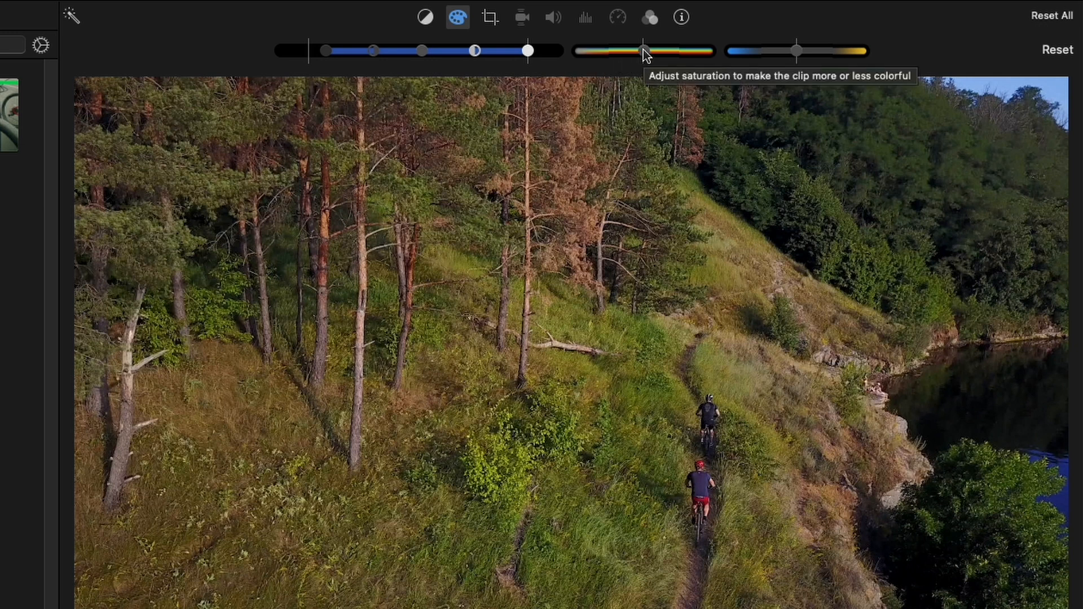
left_click_drag(644, 51, 596, 56)
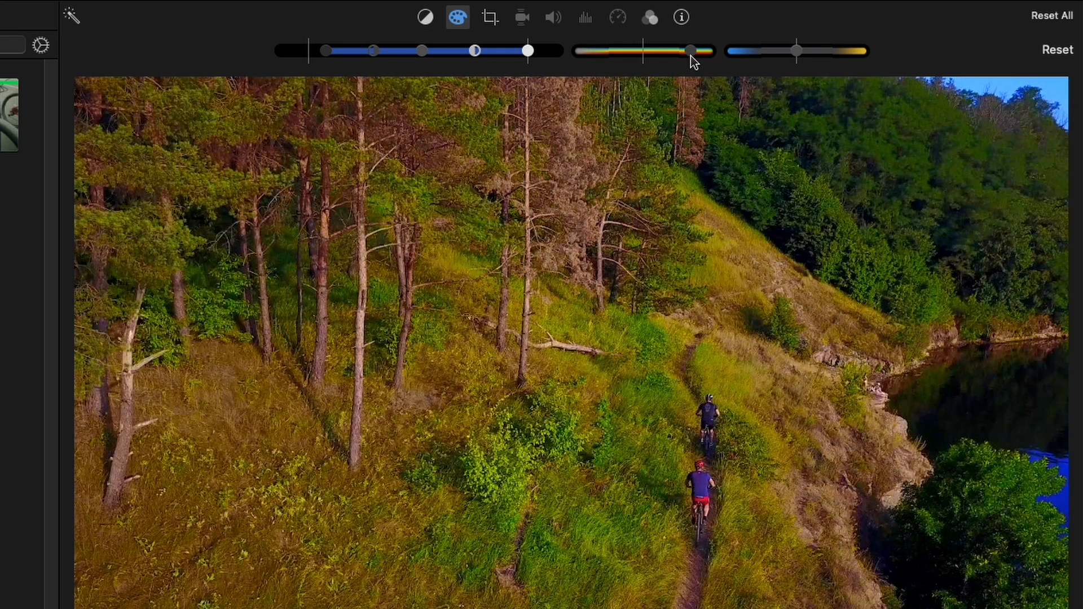
Step: Reduce the saturation and slightly warm the color temperature of the aerial forest-trail clip, ending with a reset of its color correction
left_click_drag(690, 55, 668, 57)
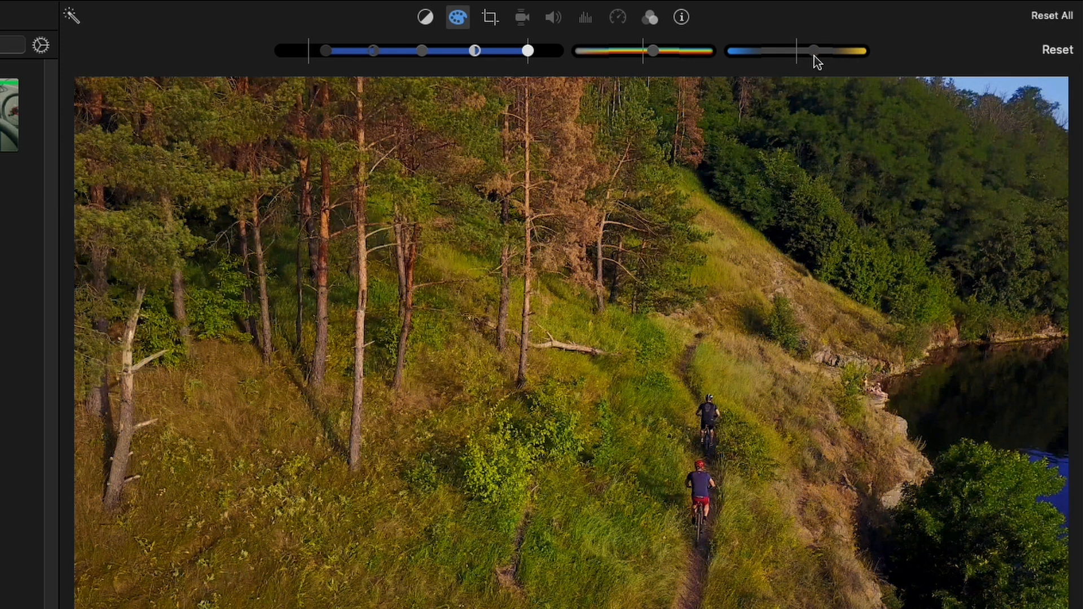
left_click(1058, 52)
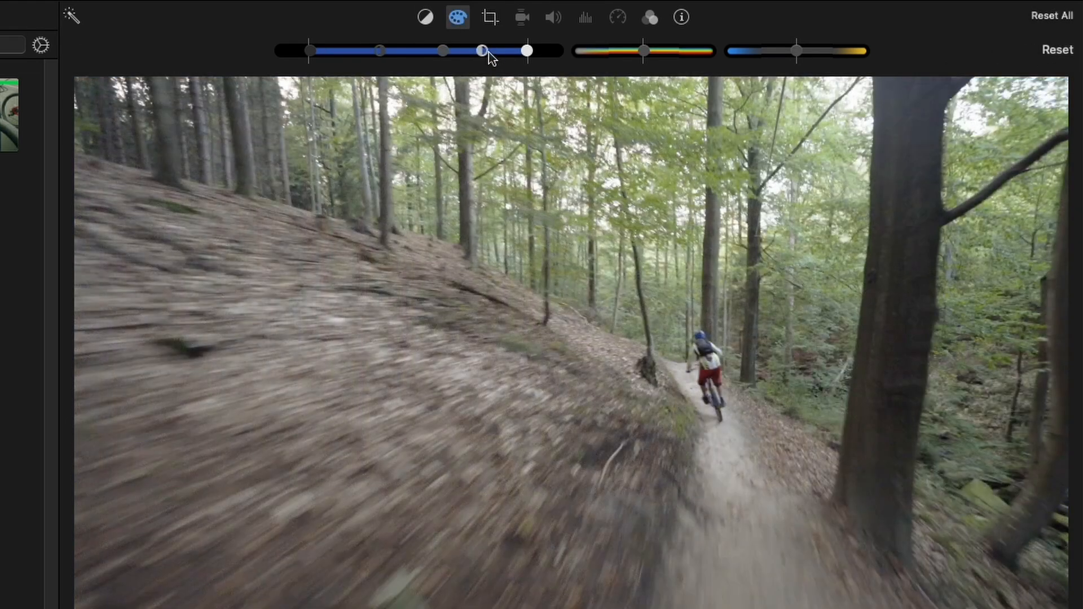
Step: Color-correct the clip of the single mountain biker in the forest: adjust contrast and brightness, increase saturation slightly, and warm the color temperature
left_click_drag(444, 49, 350, 51)
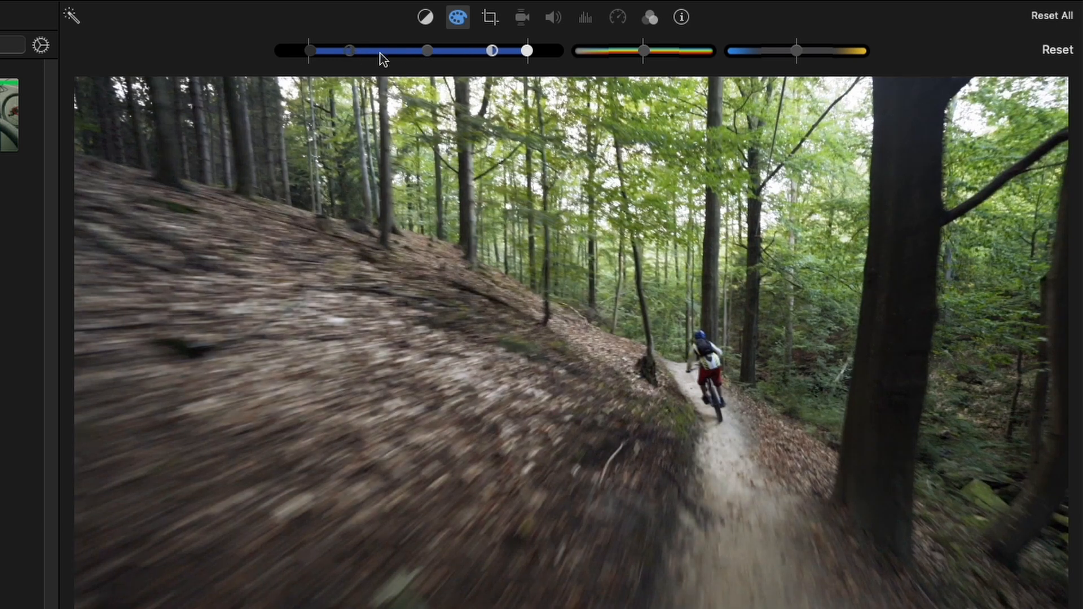
left_click_drag(493, 50, 478, 51)
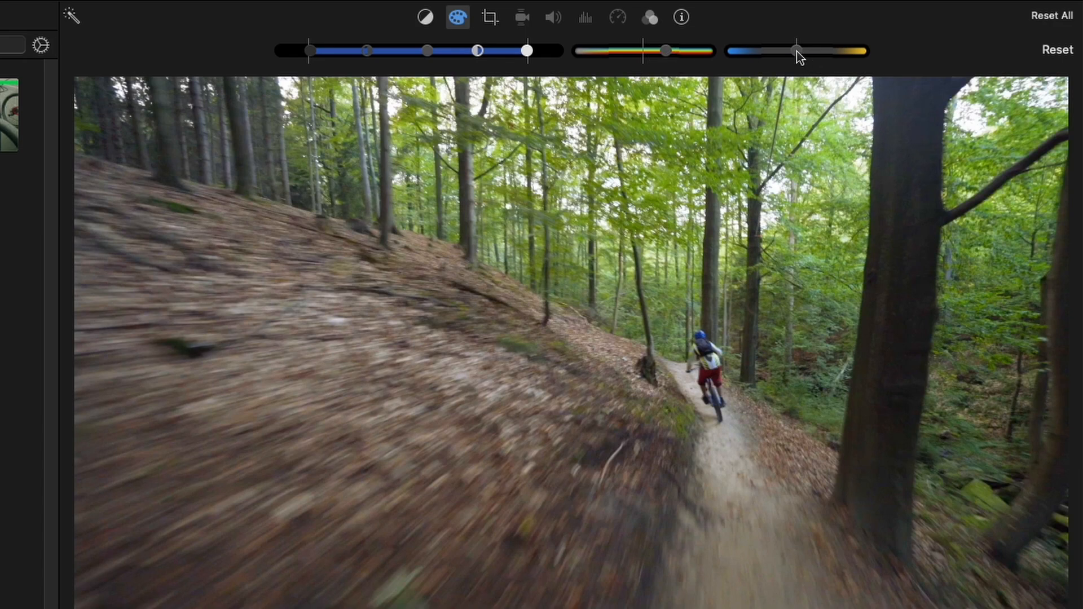
left_click_drag(796, 51, 807, 50)
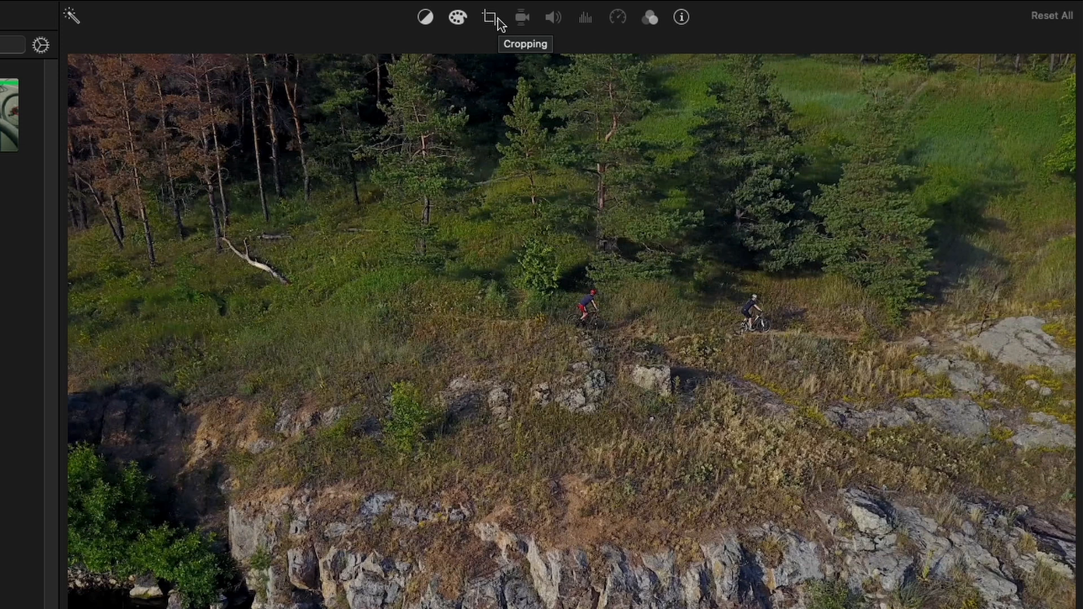
Step: Try rotating the aerial clip of two cyclists above the rocks counterclockwise and clockwise, returning it to its original orientation each time
left_click(490, 18)
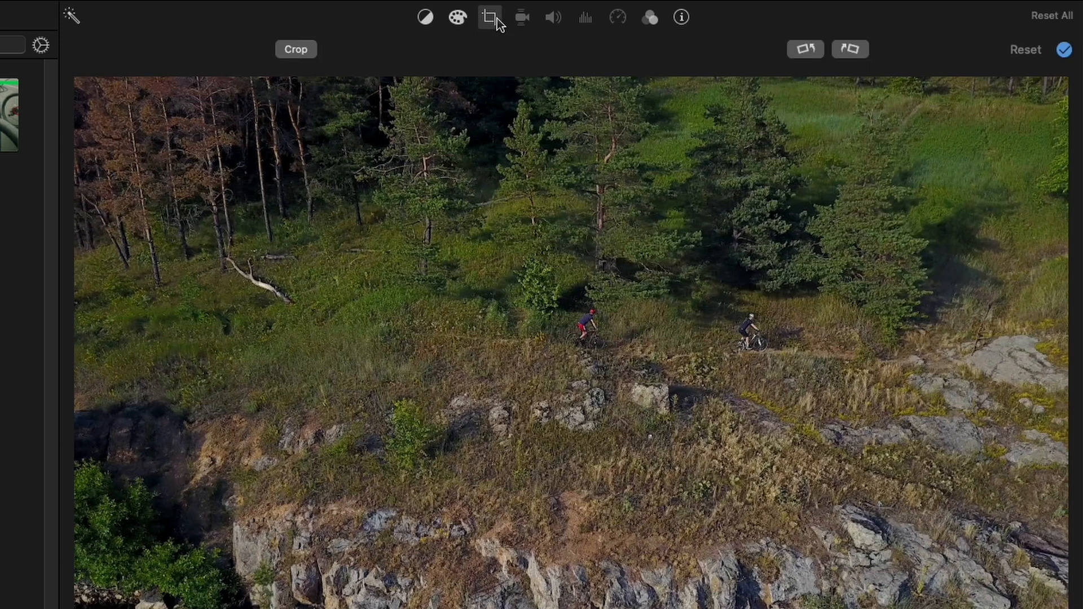
left_click(816, 51)
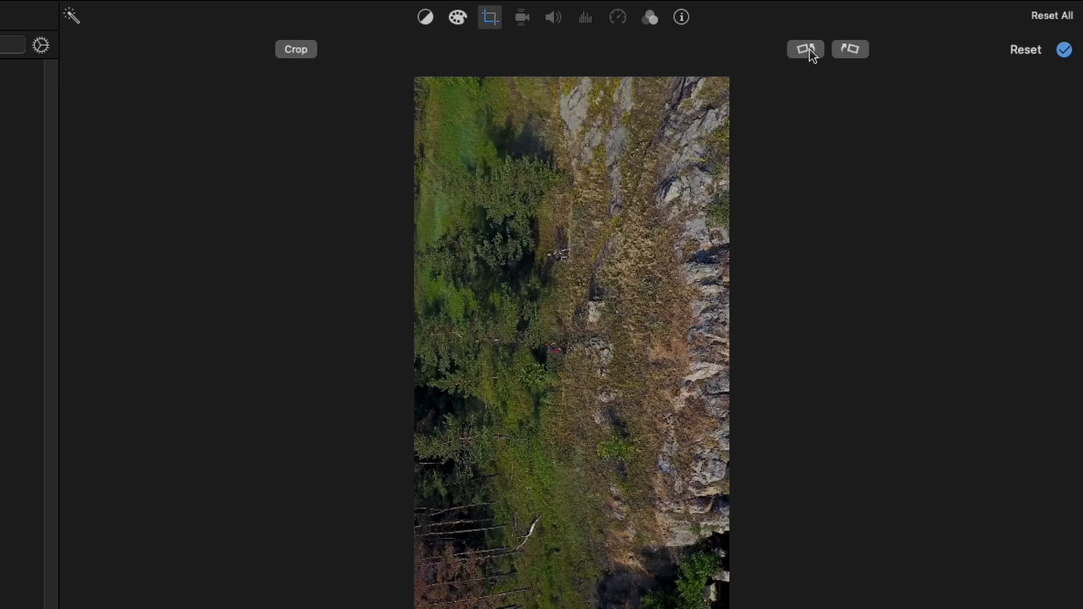
left_click(852, 50)
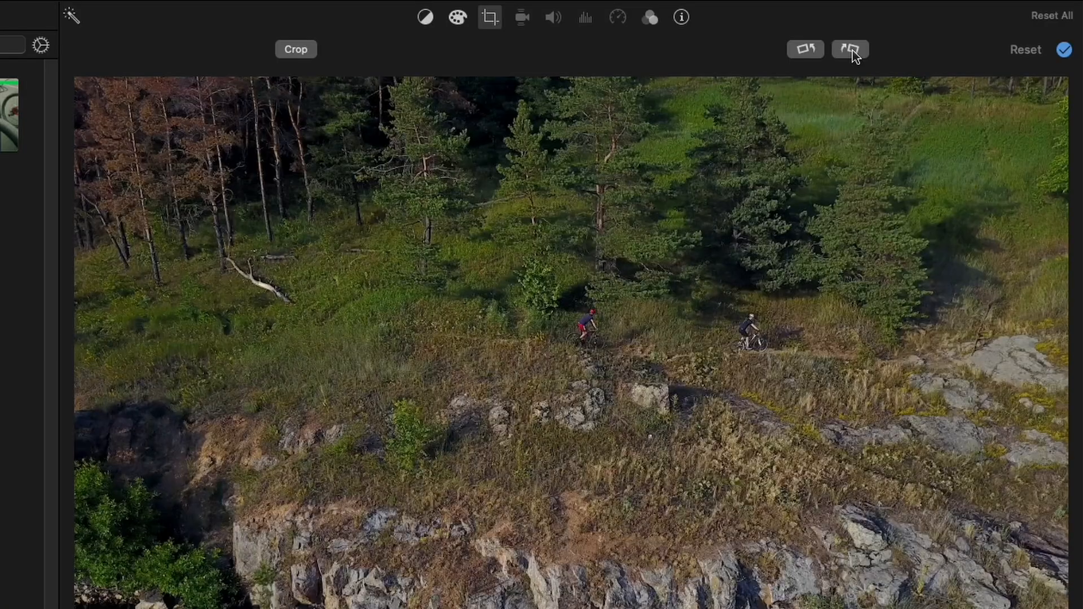
left_click(851, 49)
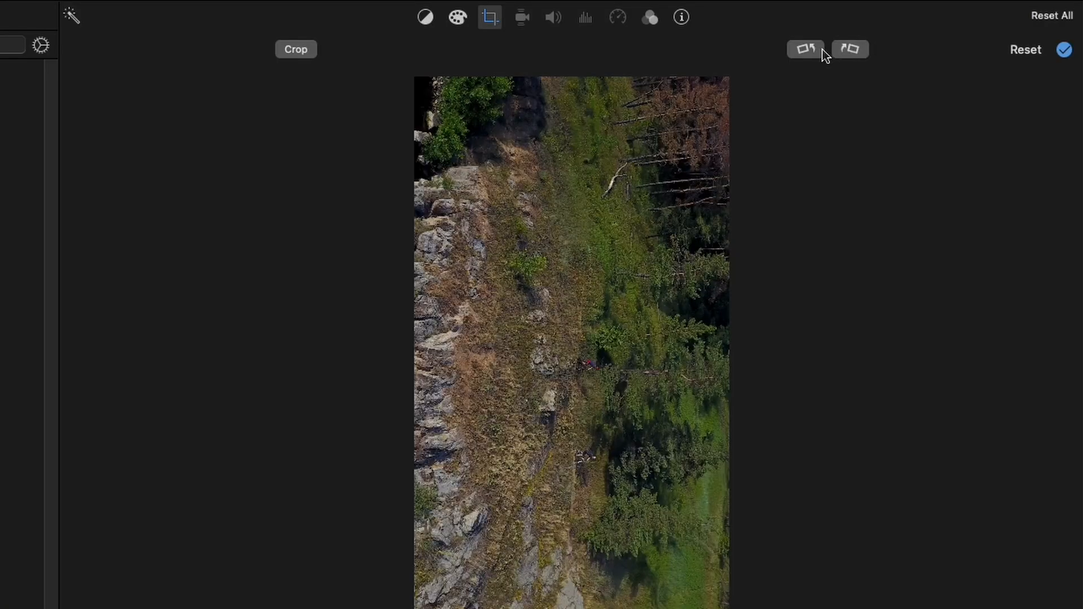
left_click(804, 50)
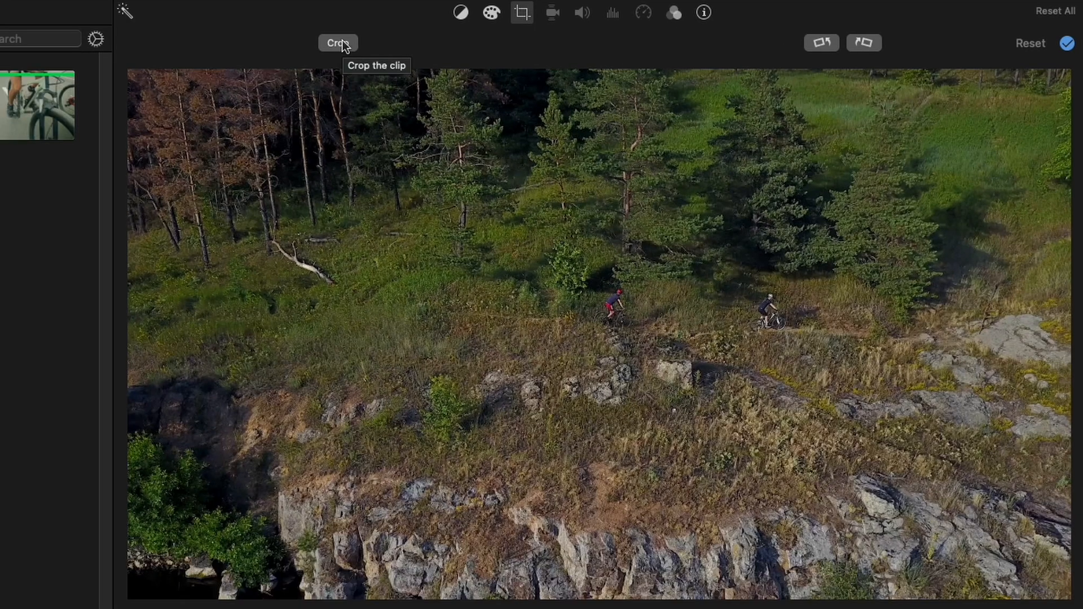
Step: Try cropping the aerial clip to a smaller frame around the two cyclists, and reset the crop after applying it
left_click(341, 44)
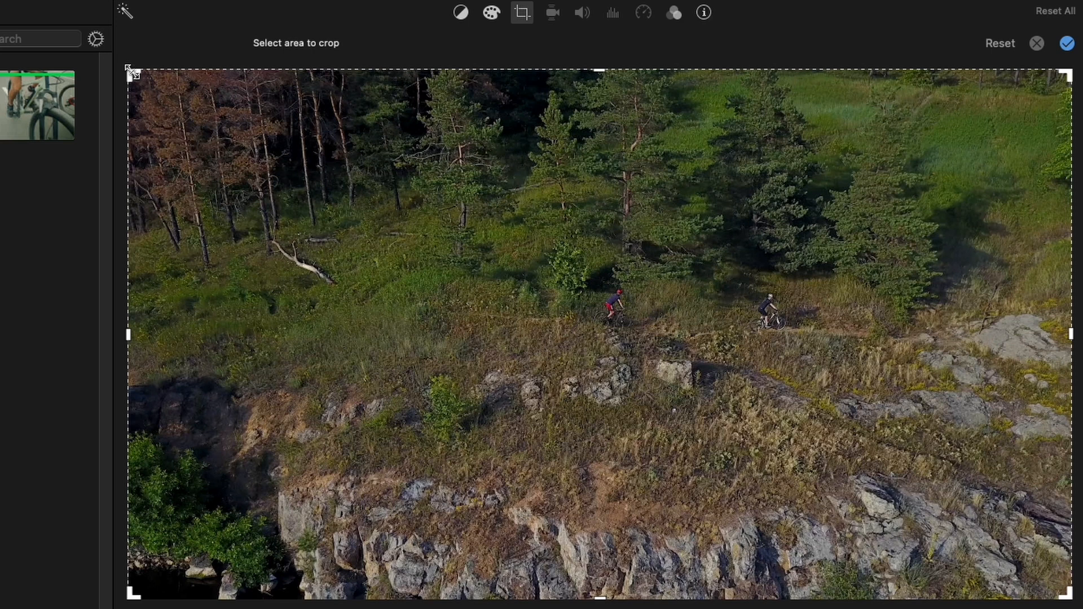
left_click_drag(129, 72, 310, 174)
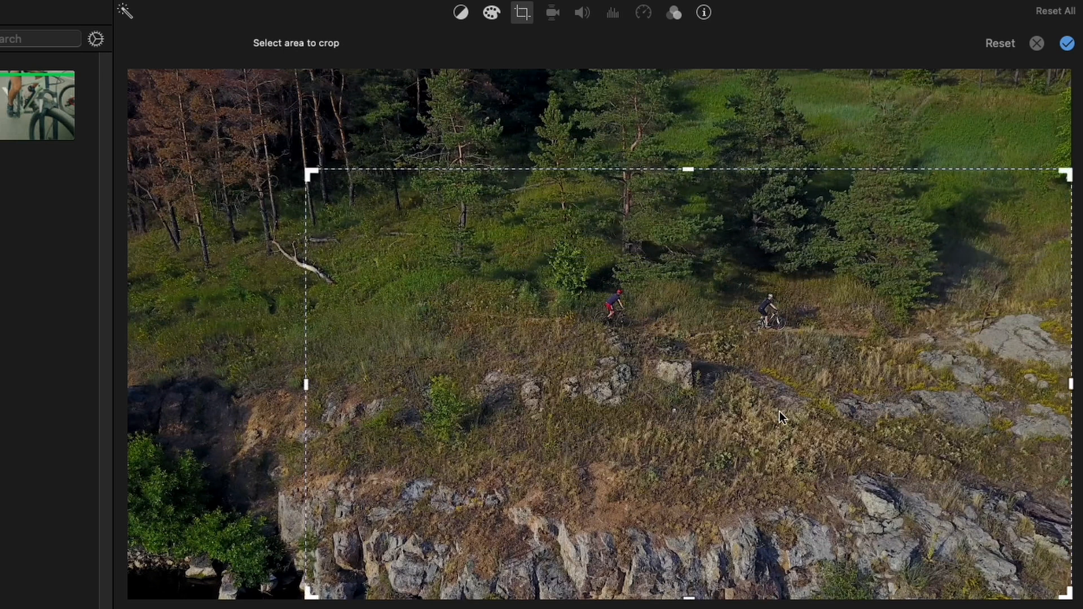
left_click_drag(780, 411, 754, 333)
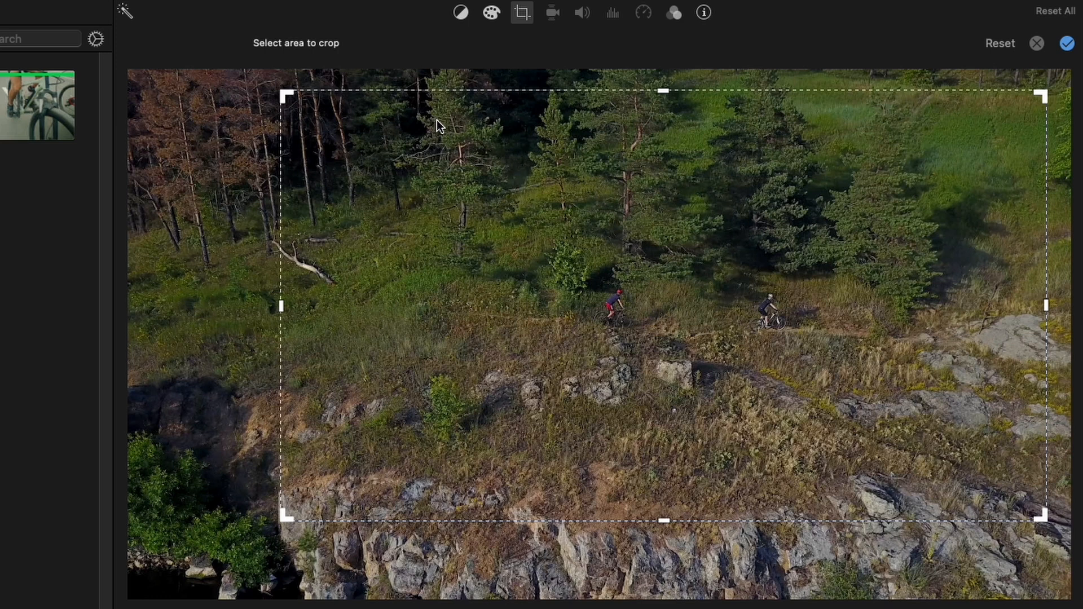
left_click(1067, 44)
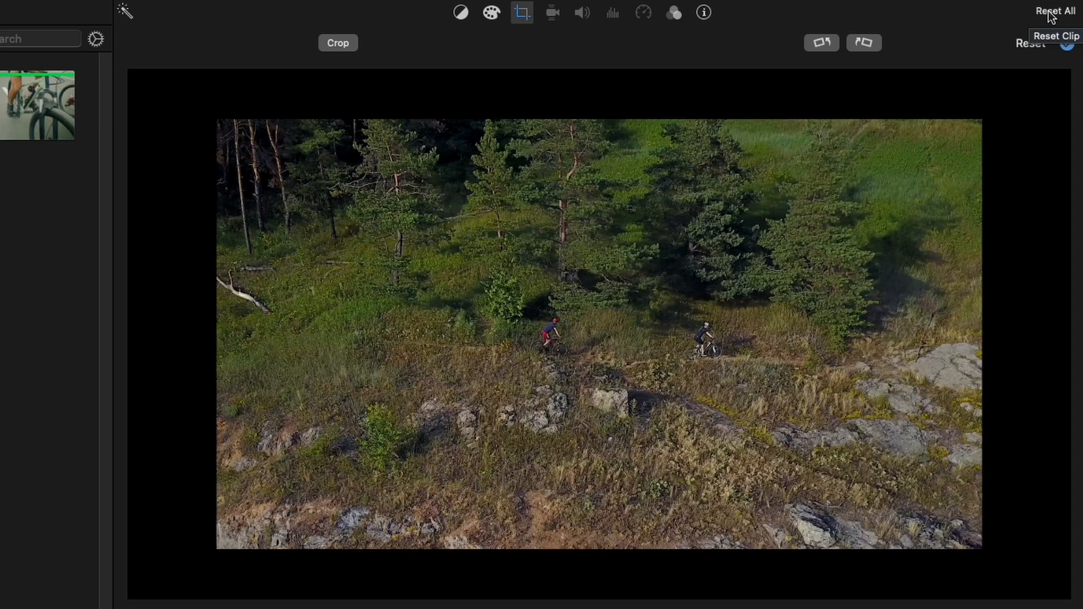
left_click(1025, 43)
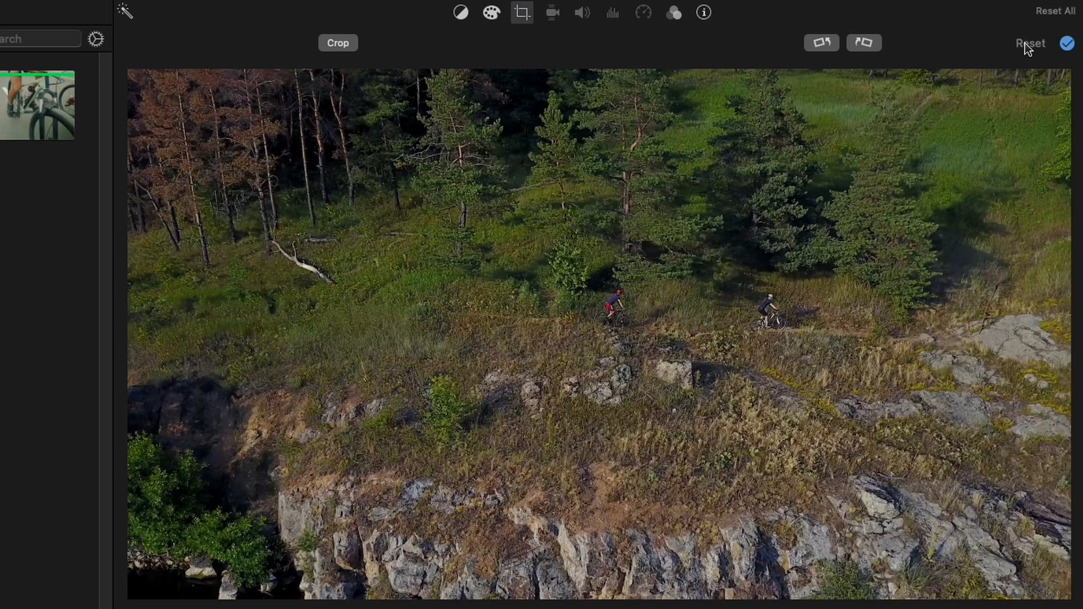
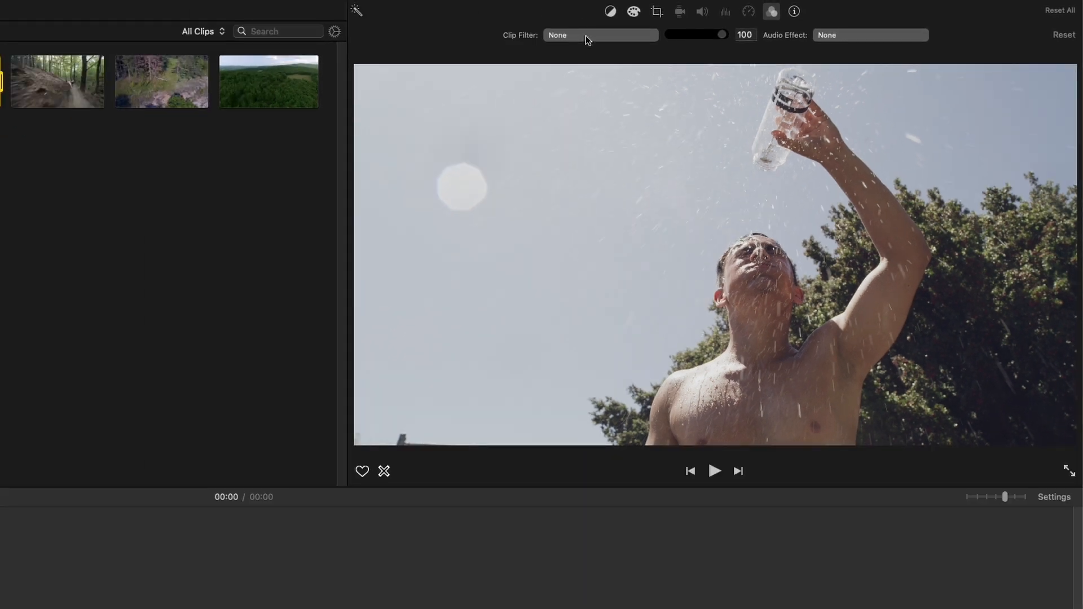
Step: Apply the Blast clip filter to the clip of the man pouring water and vary the filter's intensity
left_click(426, 45)
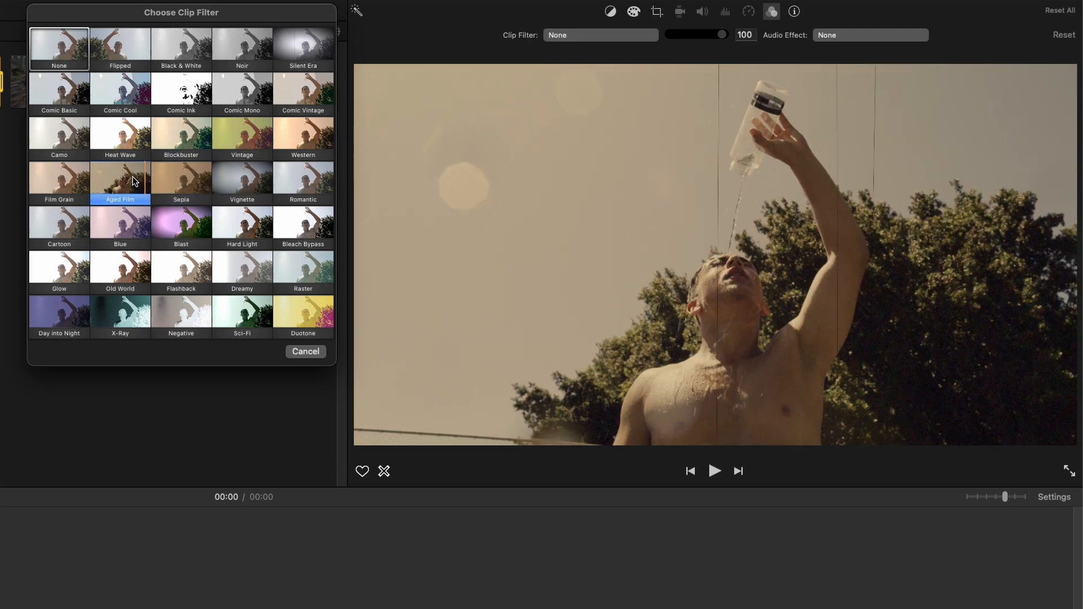
left_click(181, 226)
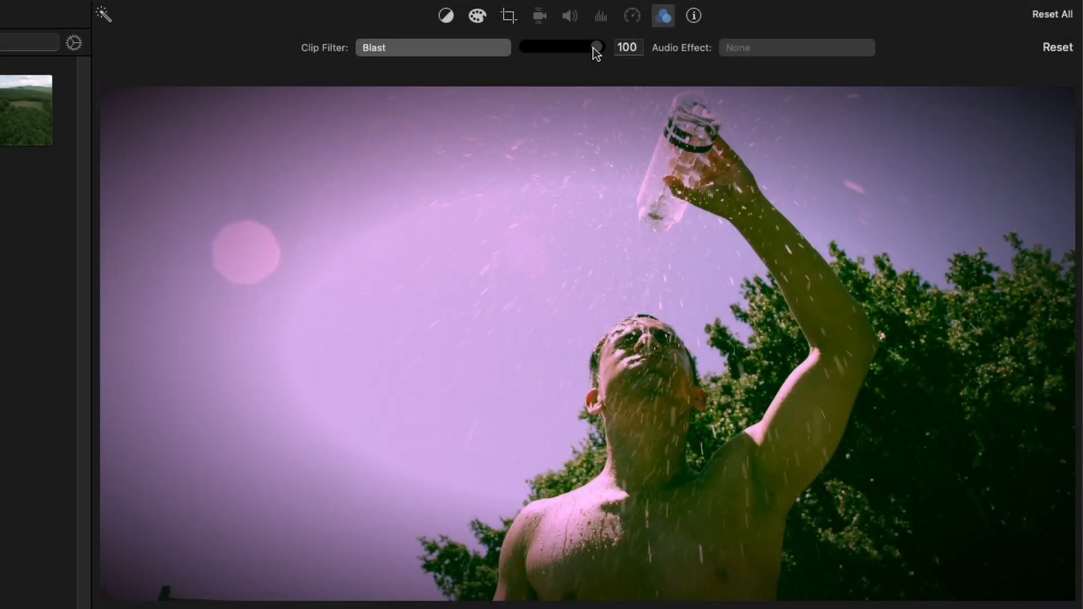
left_click_drag(720, 35, 695, 36)
left_click_drag(560, 49, 591, 56)
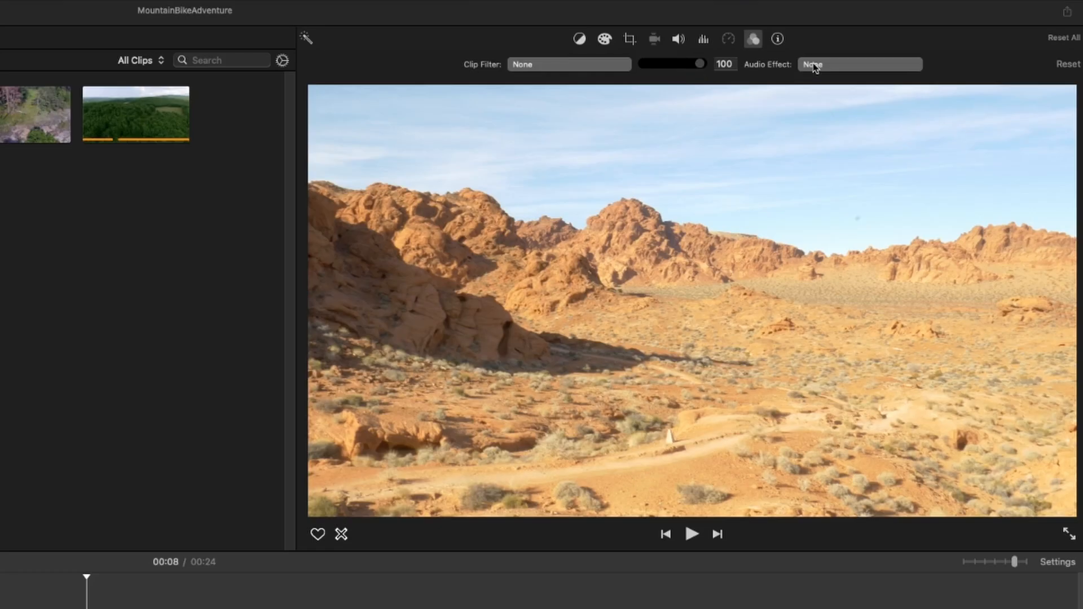
Step: Try the Robot audio effect on the desert landscape clip, replace it with Shortwave Radio, and play the clip to hear it
left_click(826, 66)
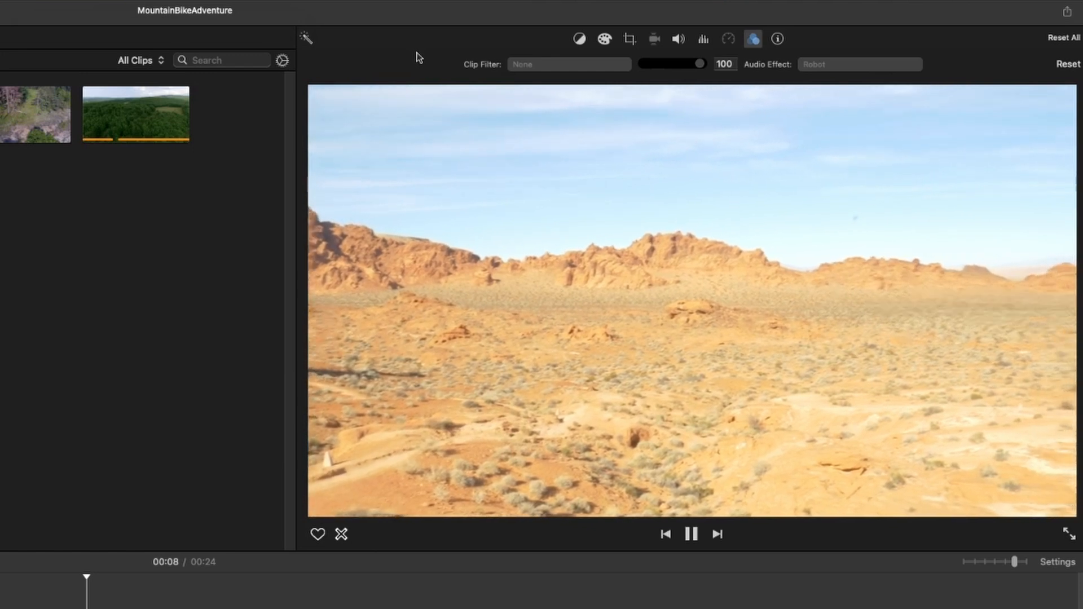
key("space")
left_click(843, 66)
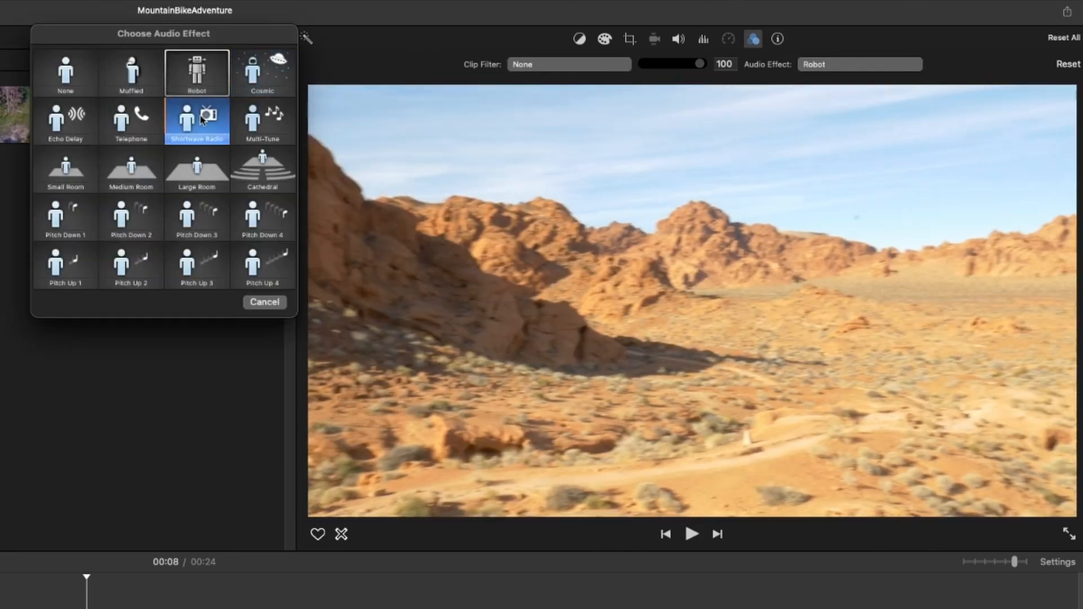
left_click(201, 119)
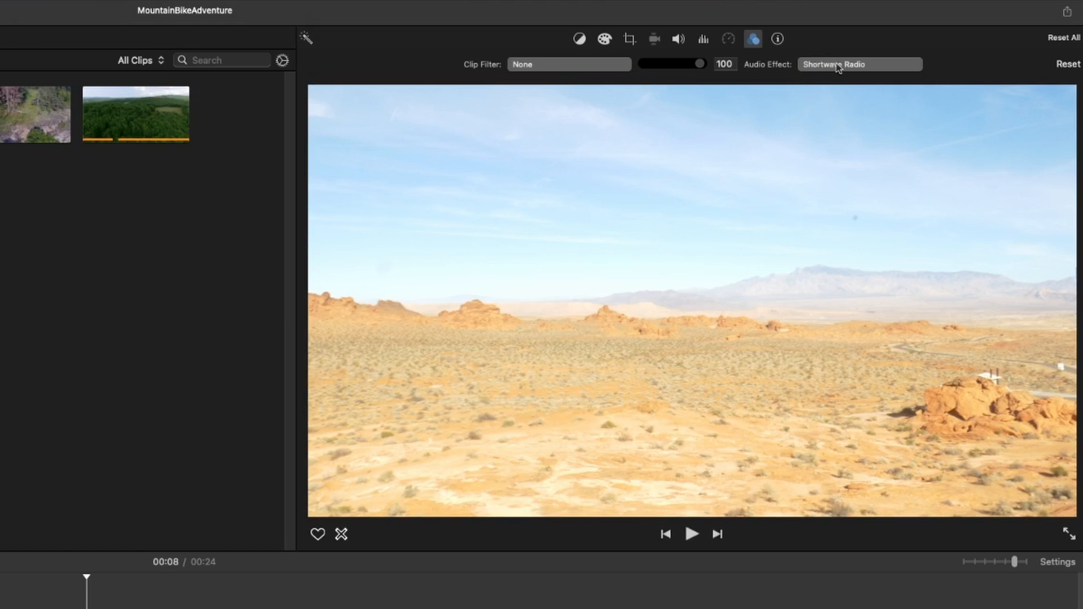
key("space")
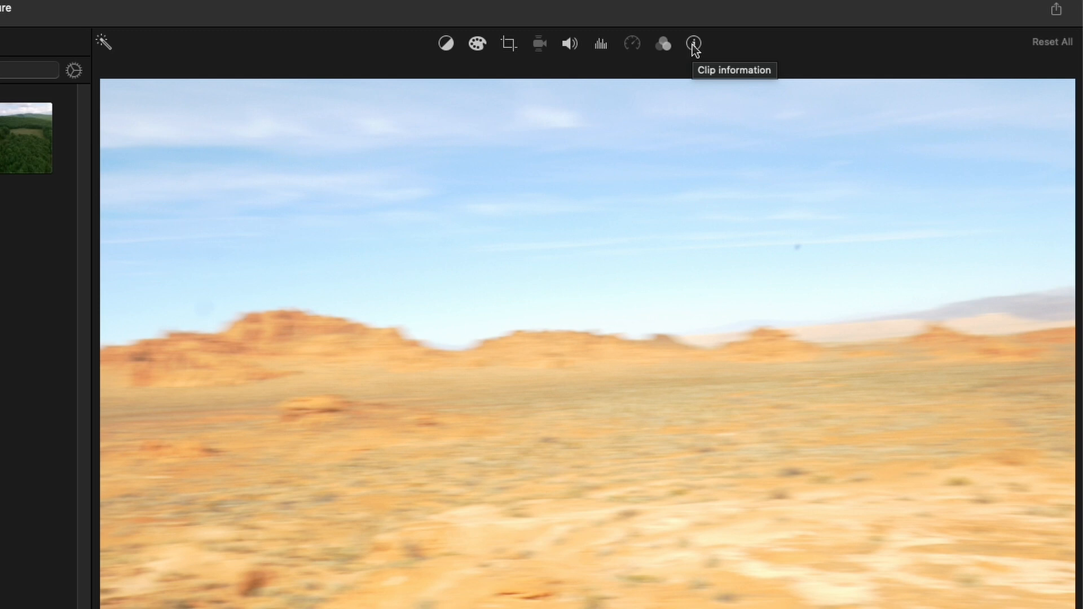
Step: View the desert landscape clip's information, close it, and open the timeline settings
left_click(694, 45)
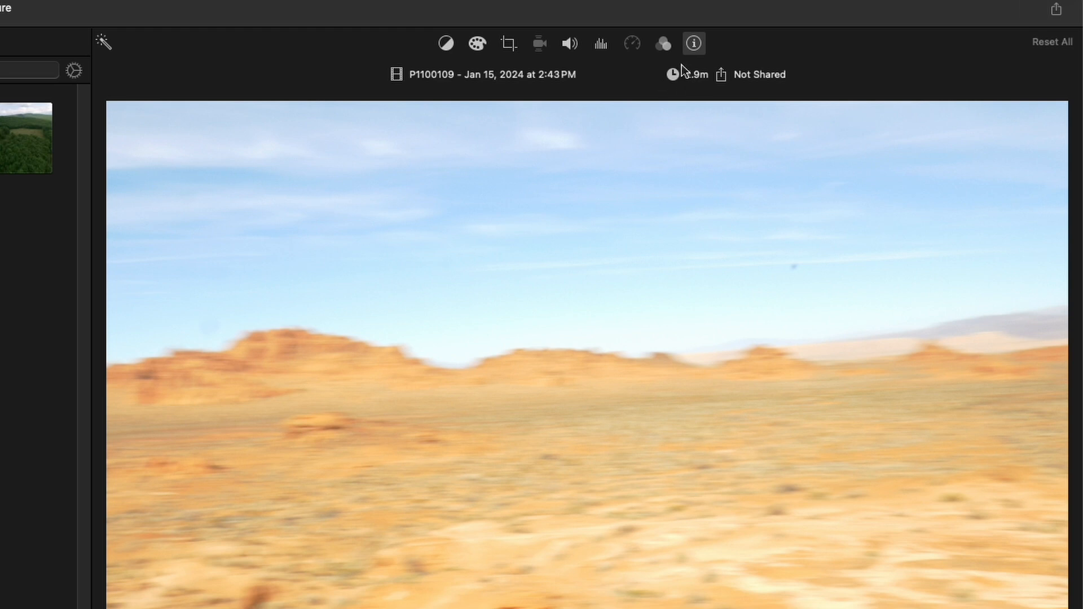
left_click(697, 49)
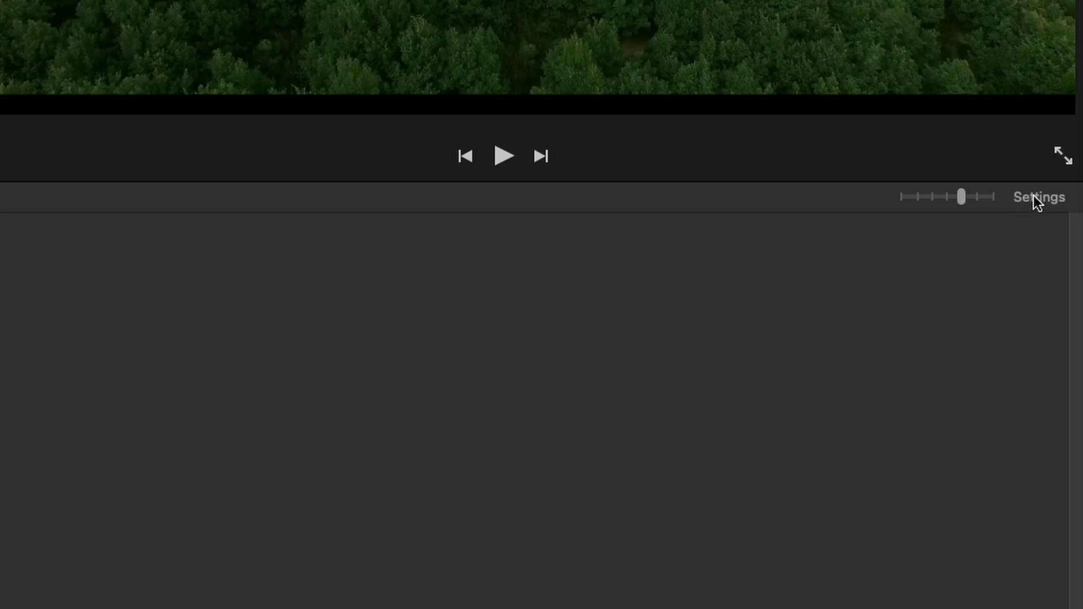
left_click(1035, 199)
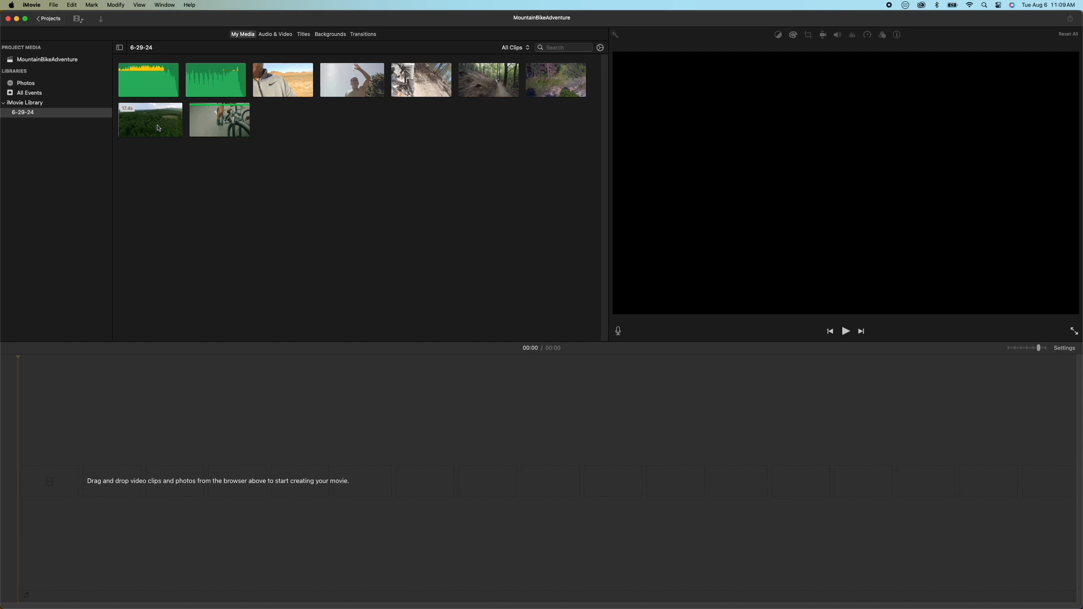
Step: Add the whole aerial forest clip from the 6-29-24 event to the start of the empty timeline and play its opening seconds
left_click(158, 128)
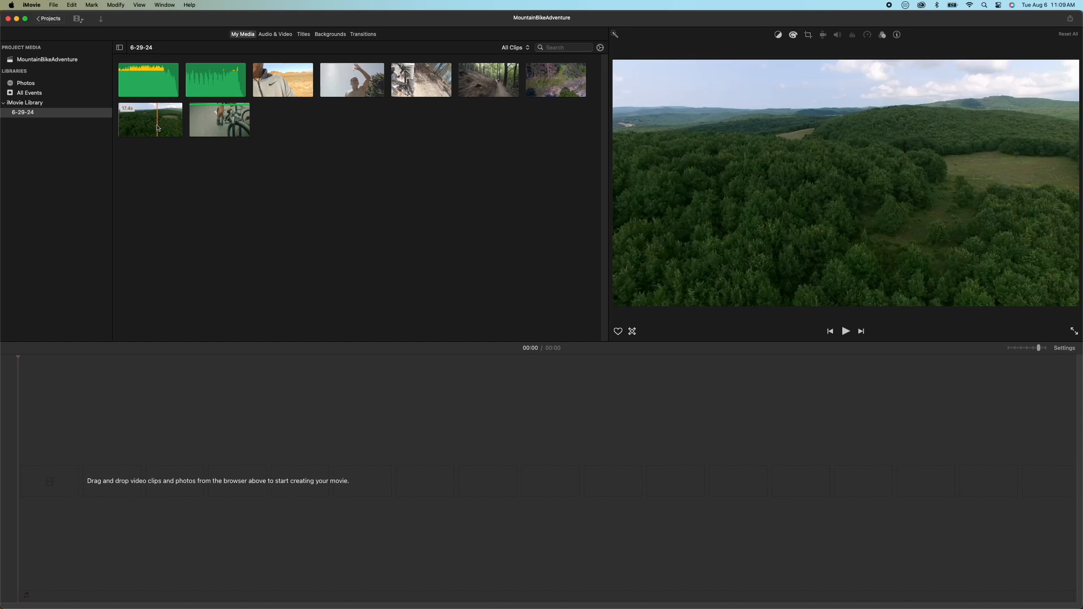
left_click(158, 128)
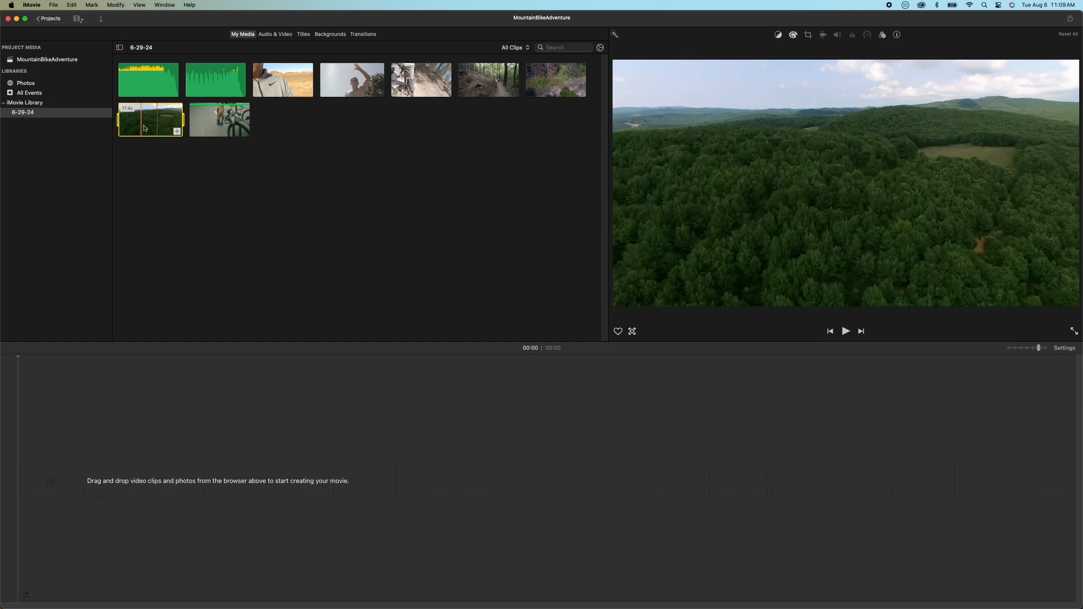
left_click_drag(149, 128, 30, 483)
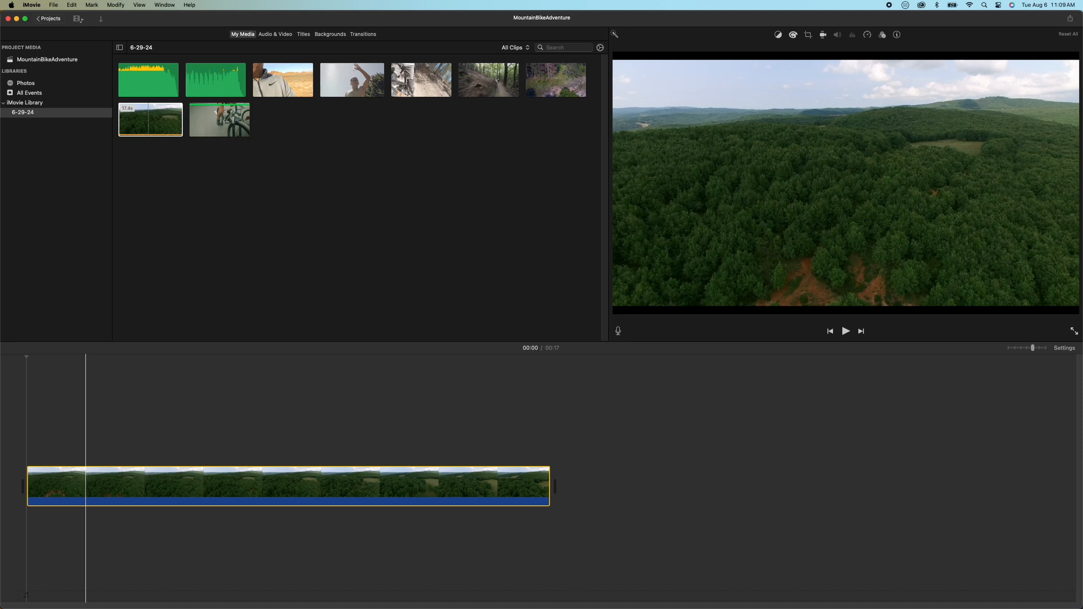
key("space")
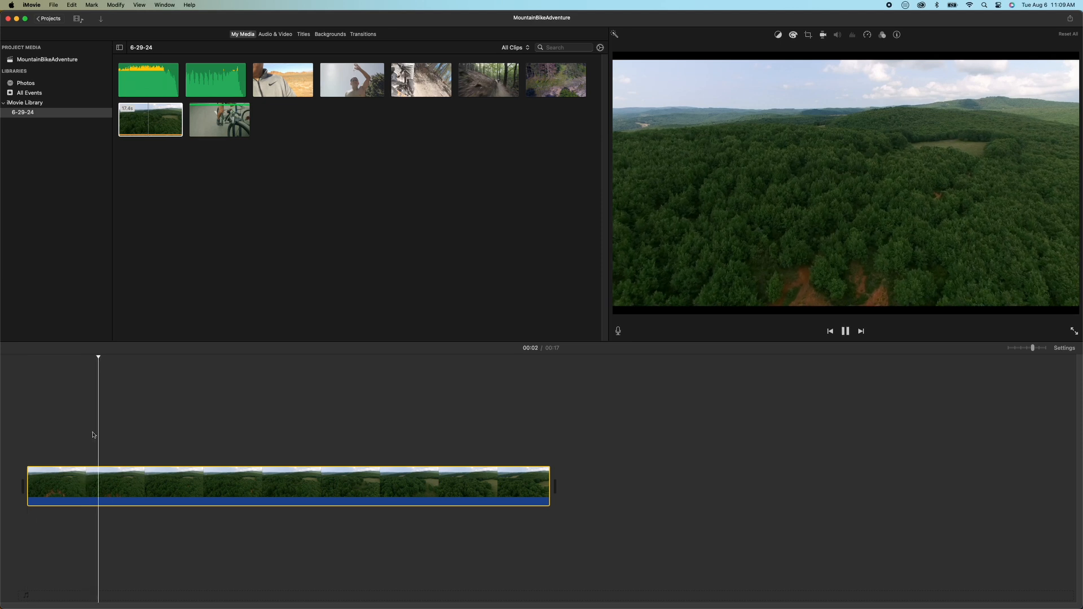
key("space")
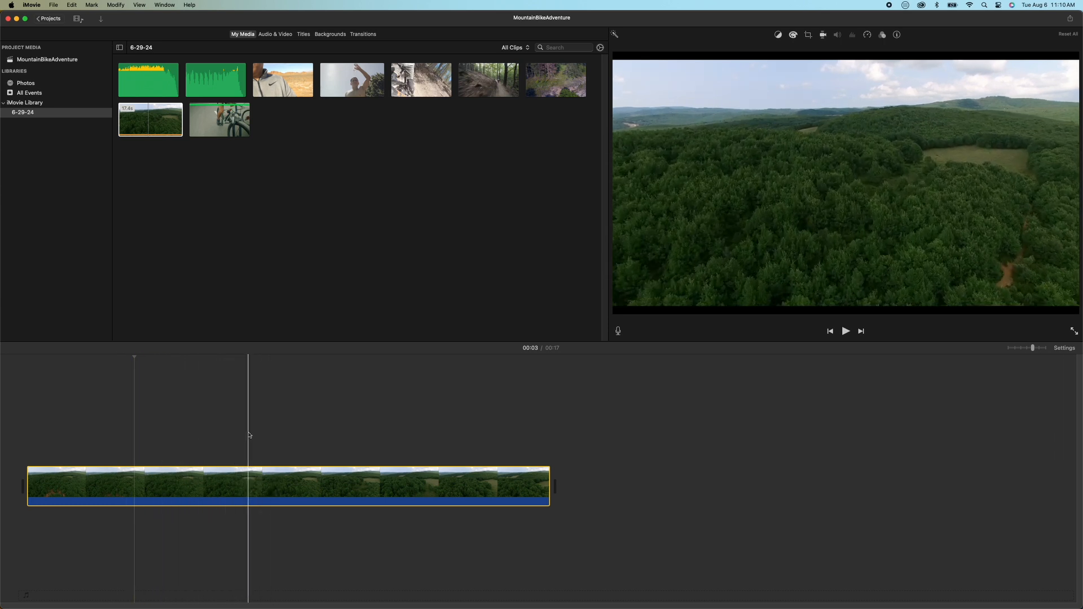
Step: Place a Split title above the beginning of the aerial forest clip in the timeline
left_click(301, 239)
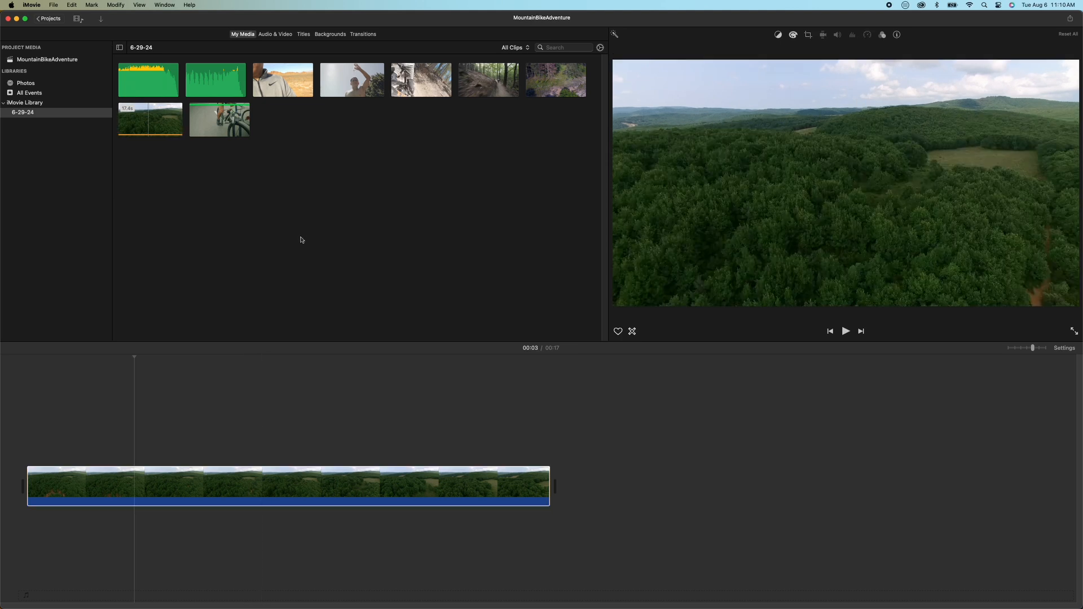
left_click(303, 35)
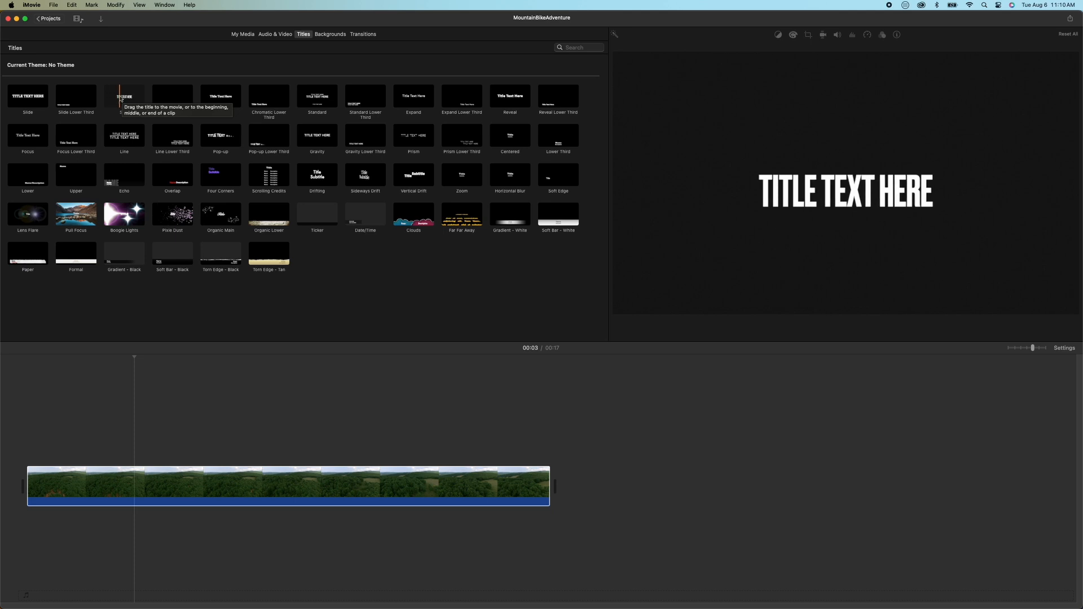
left_click(126, 98)
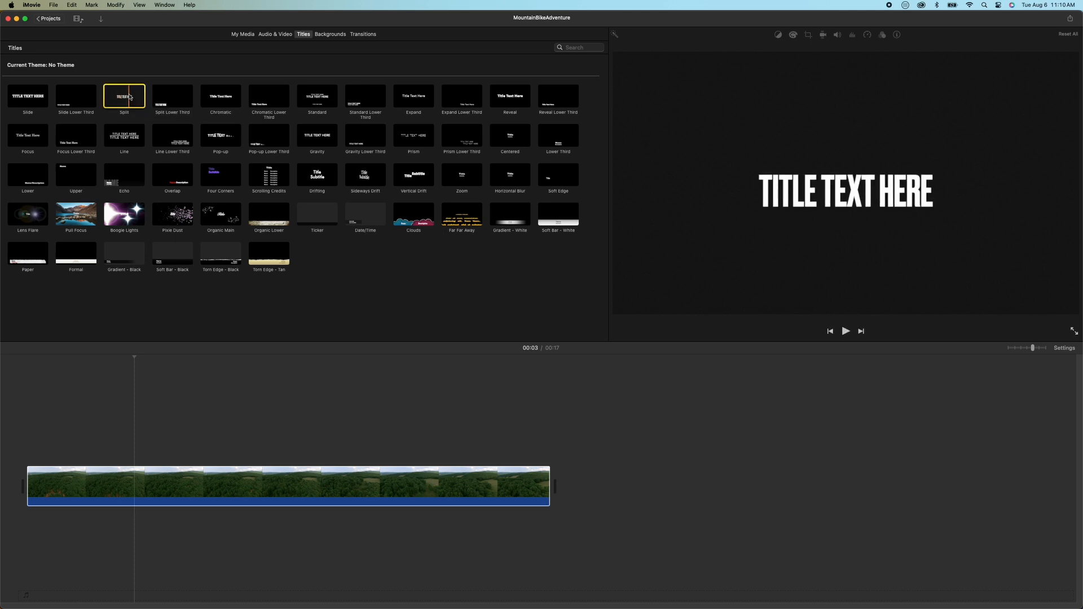
left_click_drag(130, 97, 62, 443)
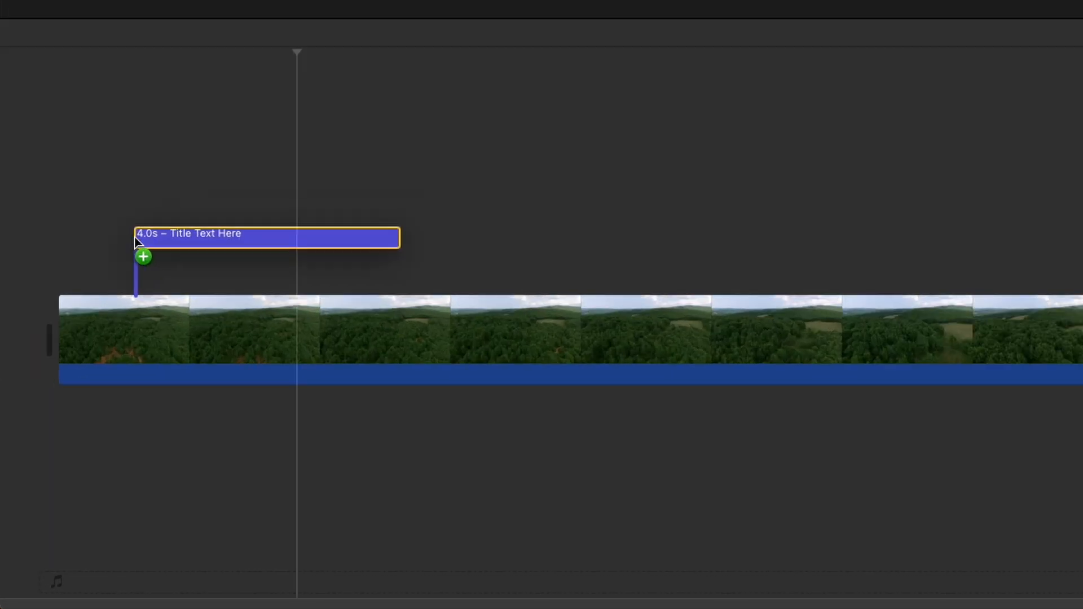
Step: Position the Split title near the start of the aerial forest clip and set its text to MOUNTAIN BIKE ADVENTURE
left_click_drag(136, 240, 110, 256)
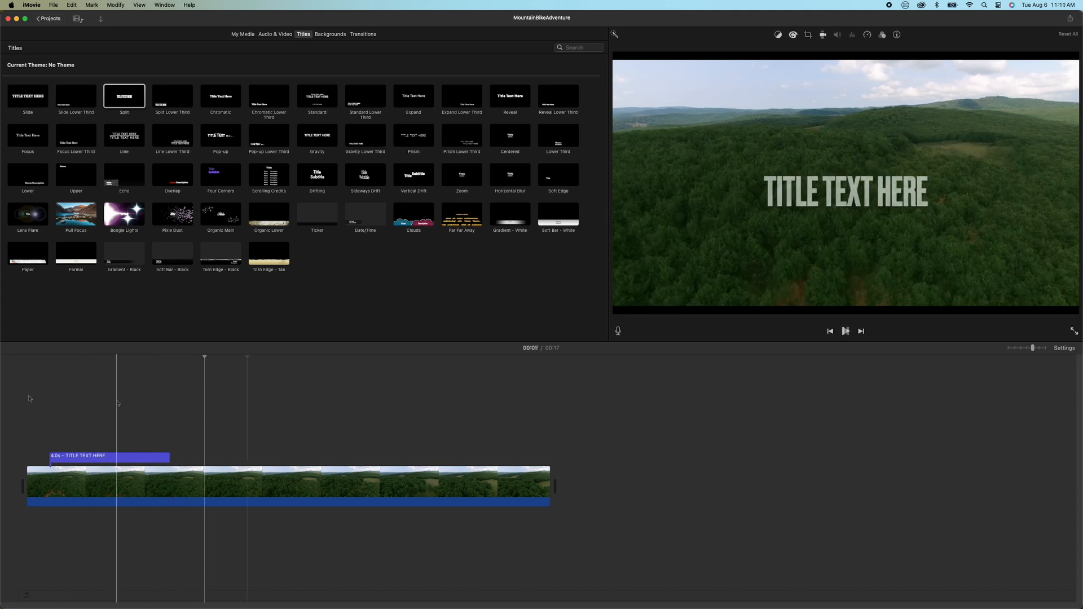
key("space")
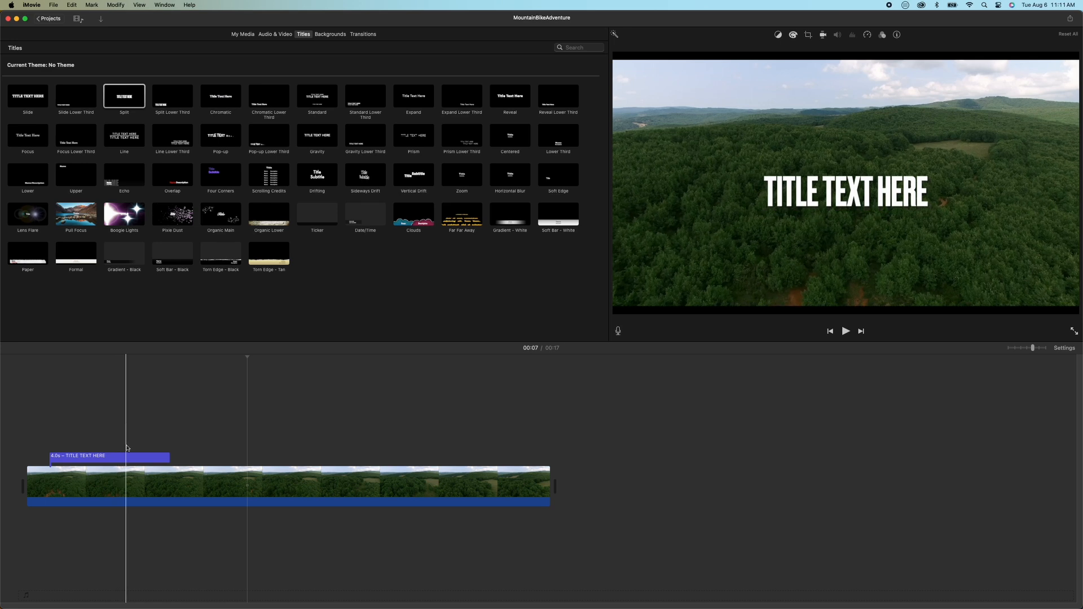
double_click(134, 460)
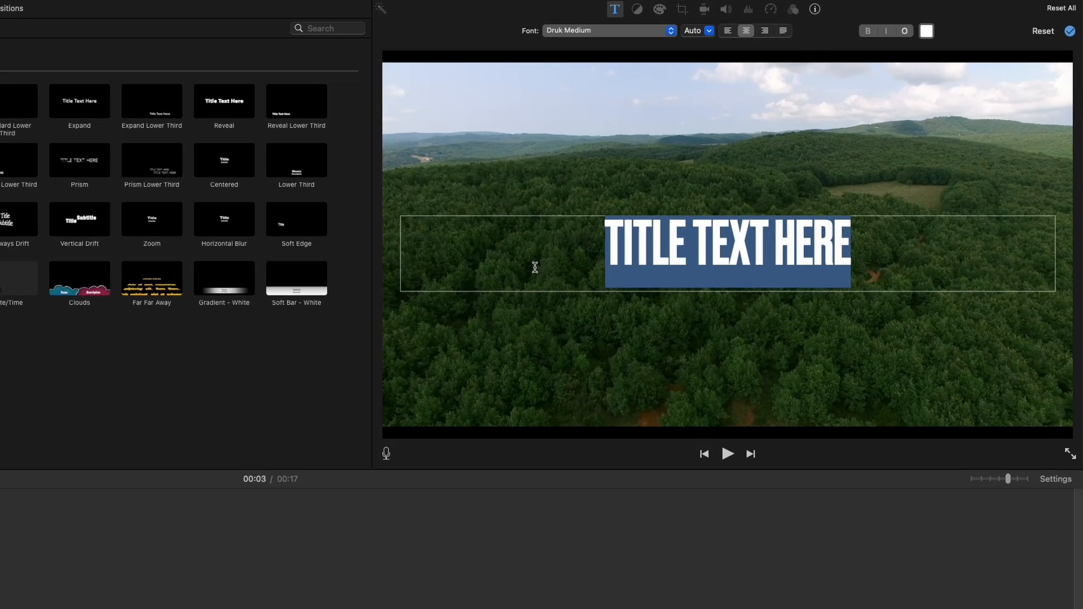
type("MOUNTAIN BIKE ADVENTURE")
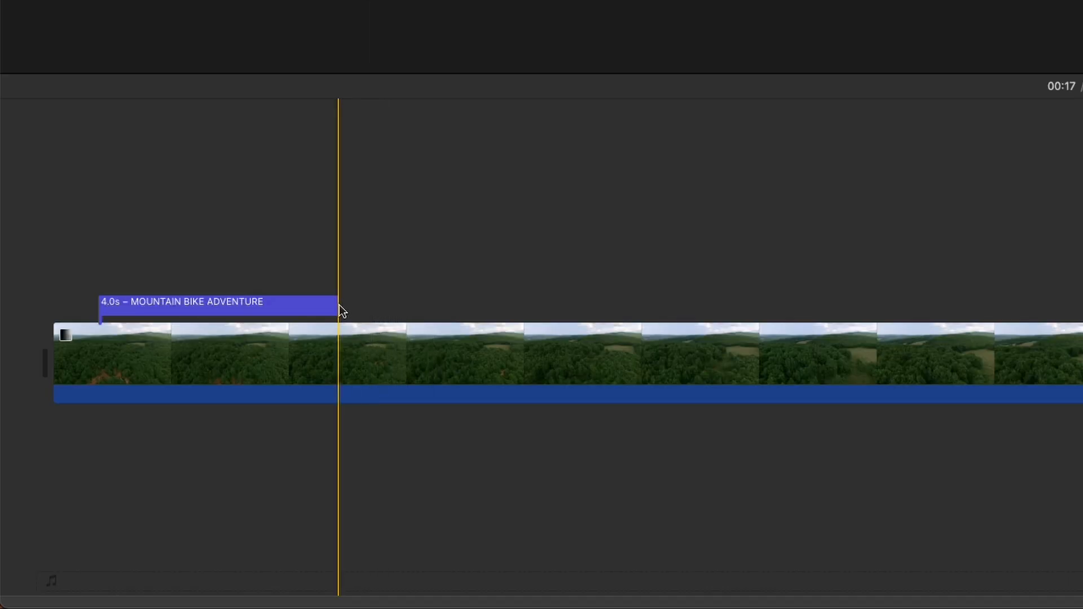
Step: Lengthen the MOUNTAIN BIKE ADVENTURE title to 5.7 s by extending its end, and play it from the start
mouse_move(340, 307)
left_mouse_down()
mouse_move(419, 305)
mouse_move(330, 302)
left_mouse_up()
left_click_drag(323, 302, 442, 305)
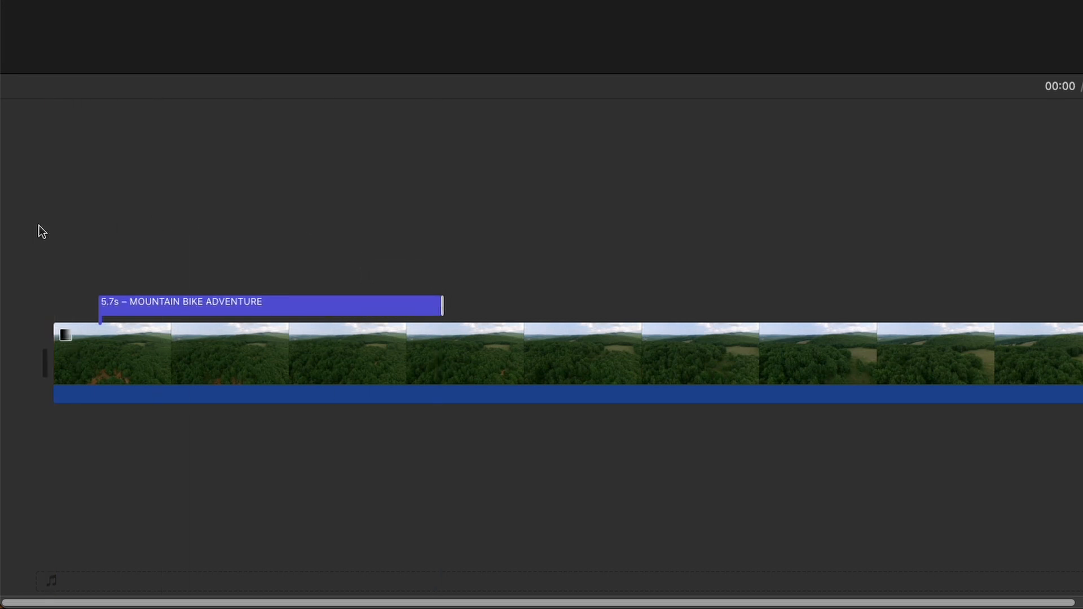
key("space")
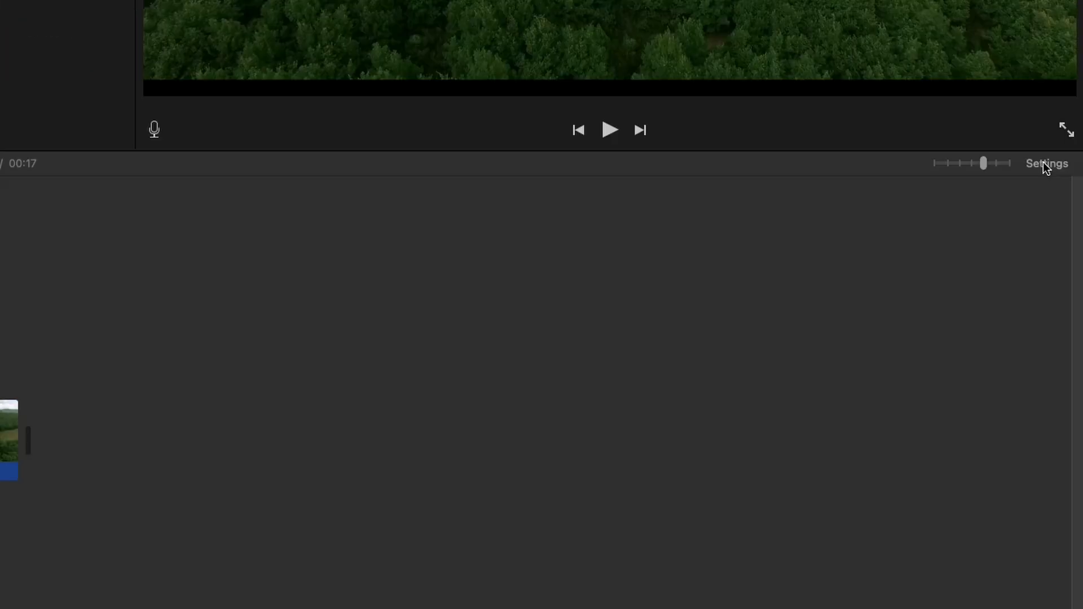
Step: Turn on Fade in from black and Fade out to black in the project settings, and play the movie
left_click(1063, 347)
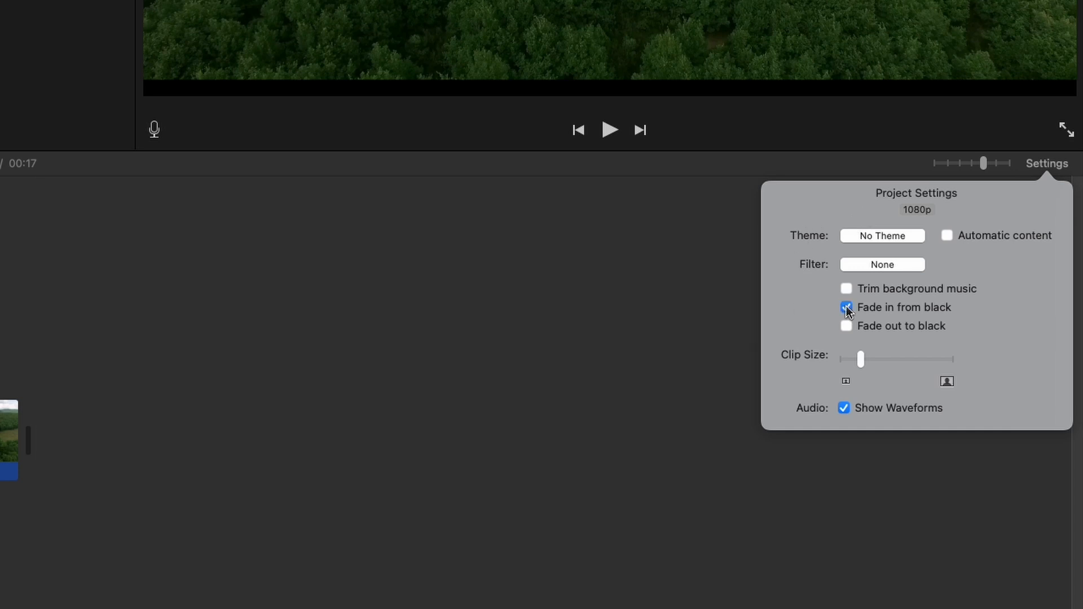
left_click(846, 326)
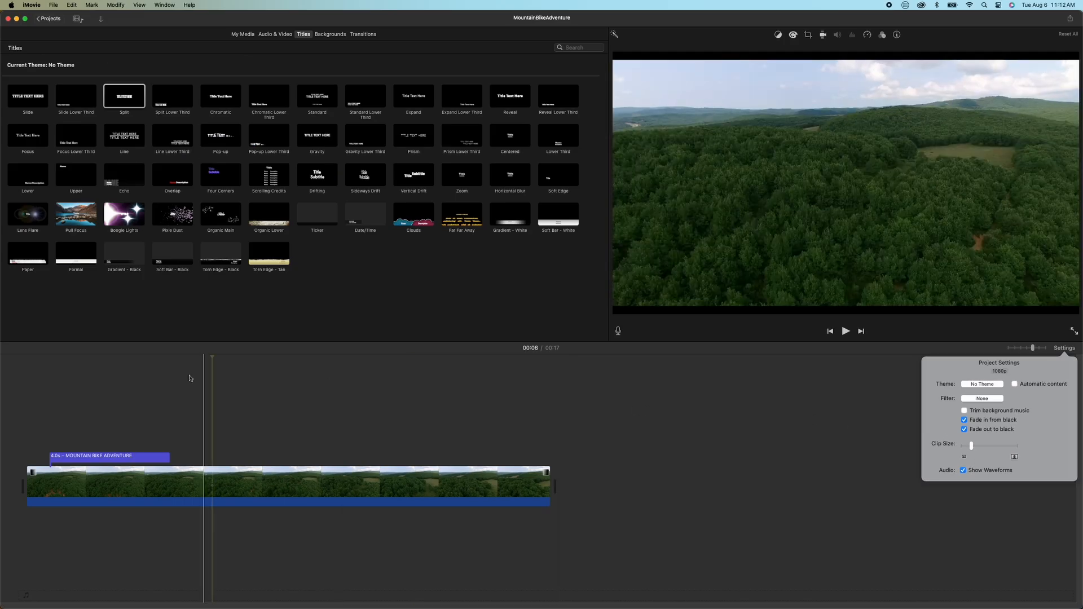
left_click(134, 376)
key("space")
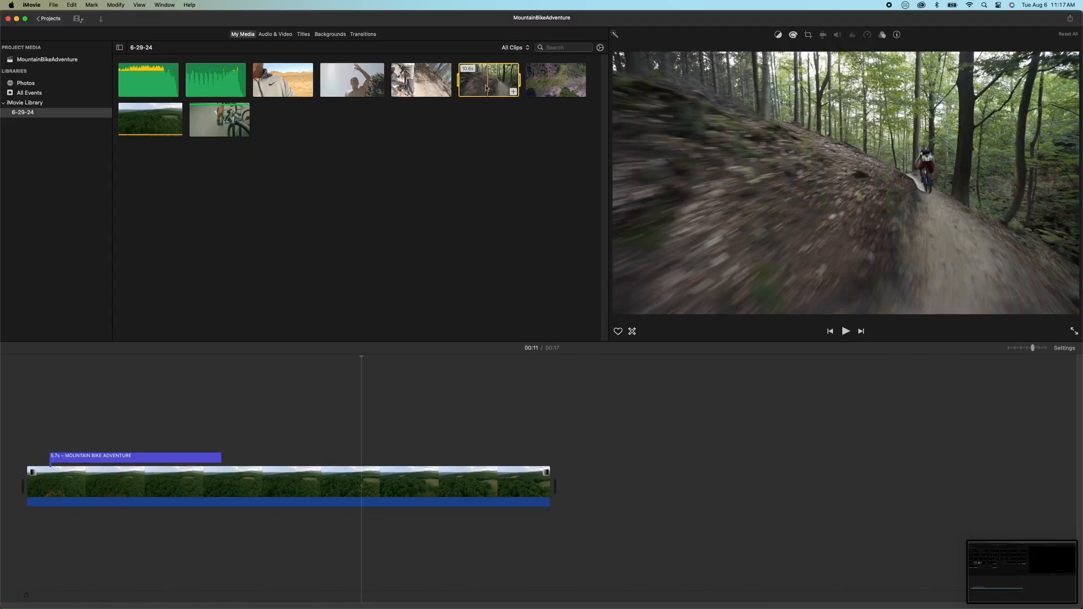
Step: Overlay the forest trail biking clip above the aerial clip after the title, and split the aerial clip at the overlay's start
left_click_drag(486, 87, 273, 446)
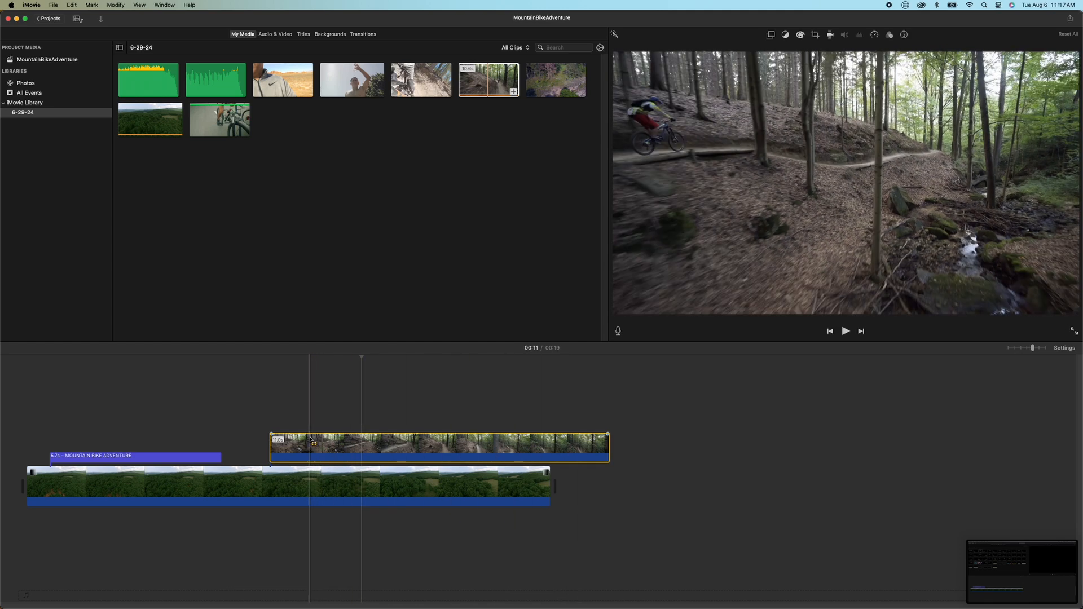
left_click_drag(306, 439, 307, 439)
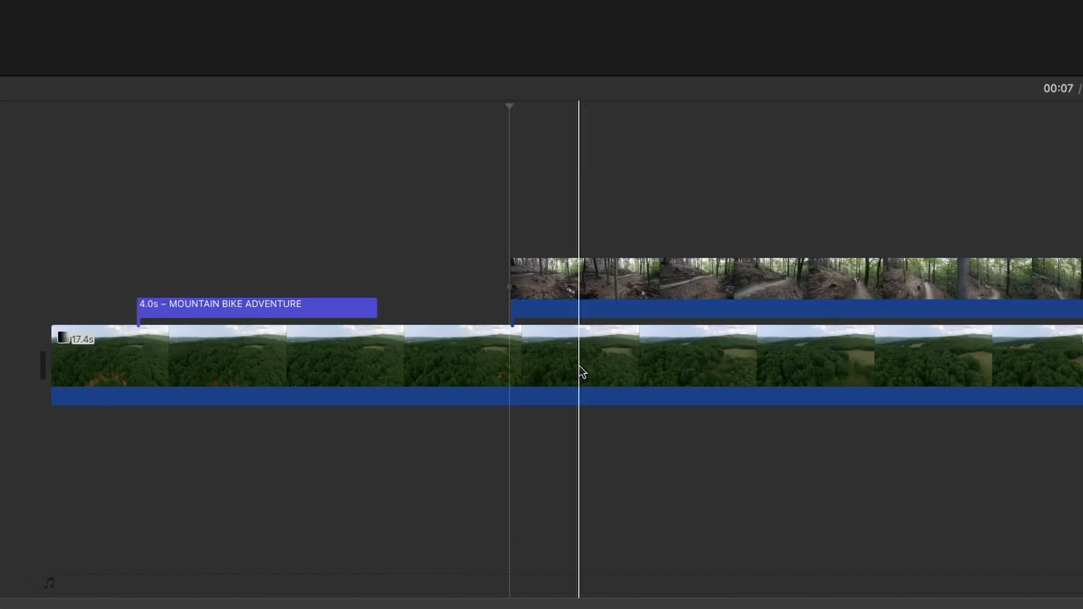
left_click(579, 364)
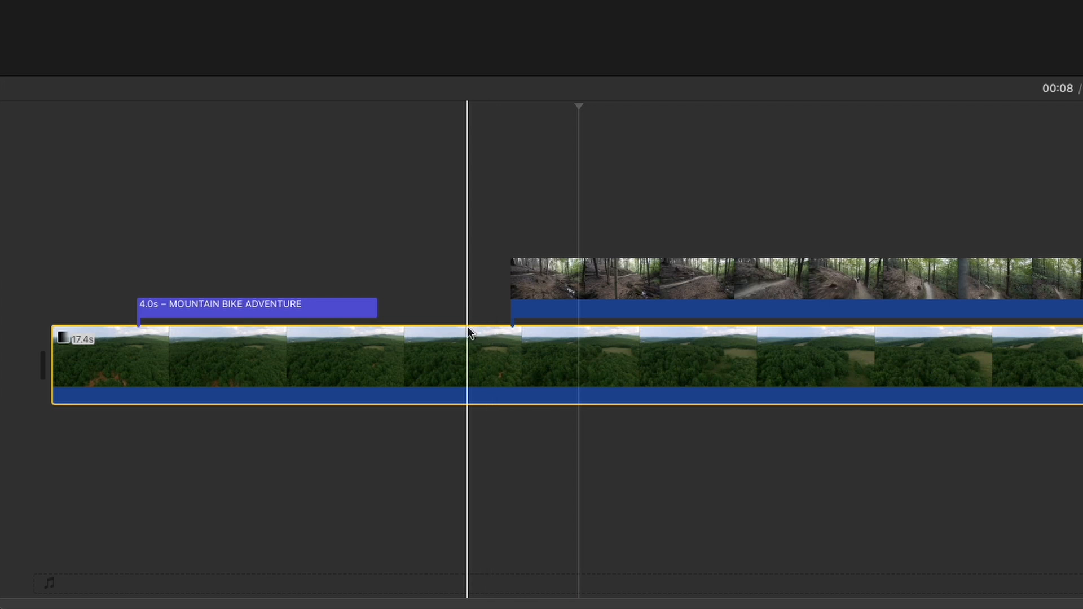
left_click(509, 352)
right_click(509, 352)
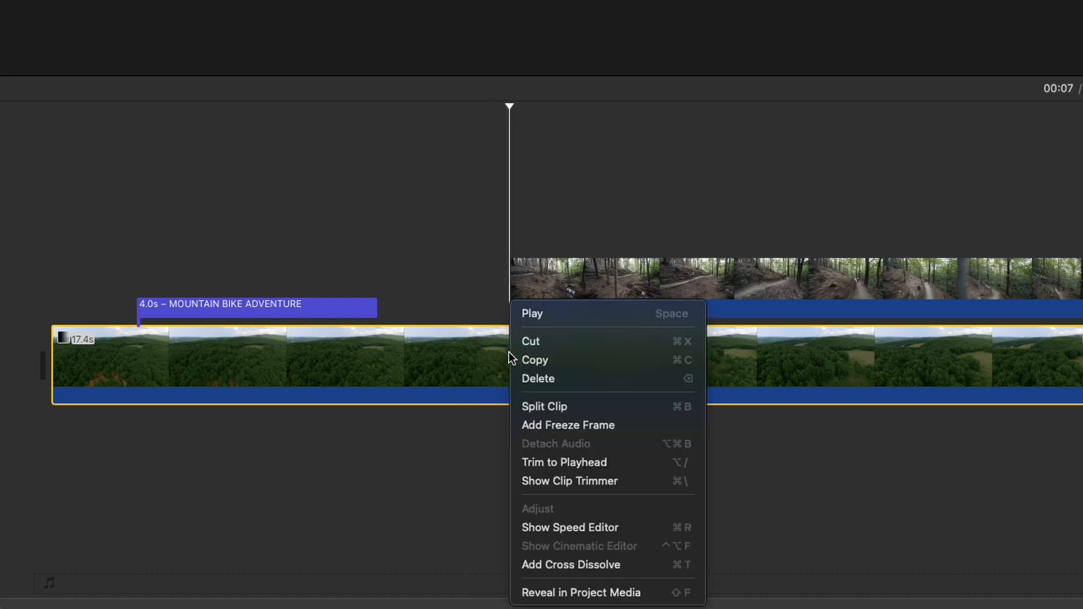
left_click(547, 407)
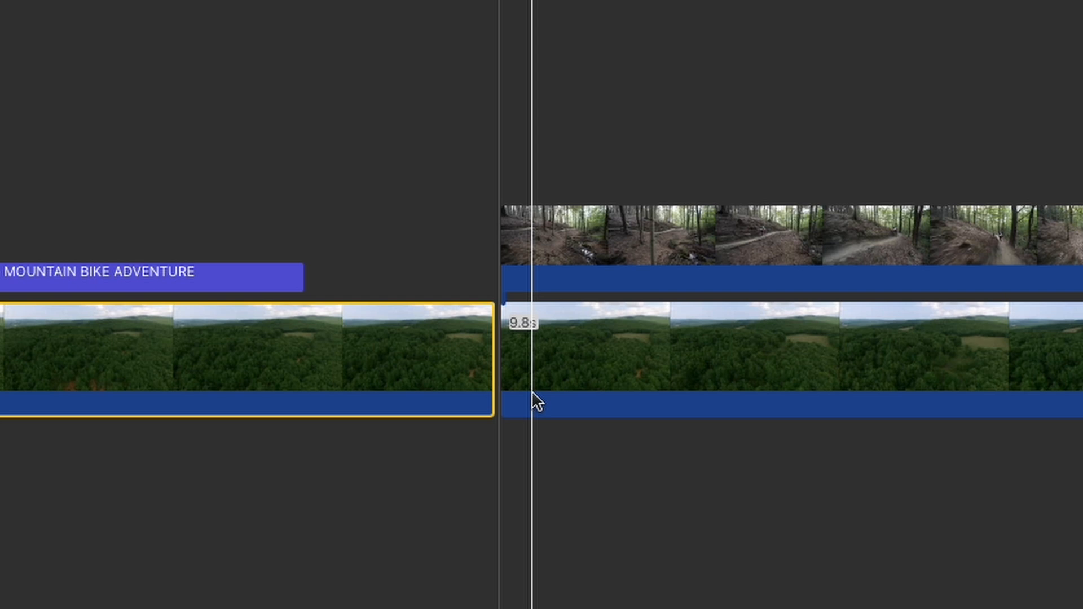
Step: Trim the forest trail clip to a selection about 3.1 s long and move it between the two aerial clip parts
left_click(572, 226)
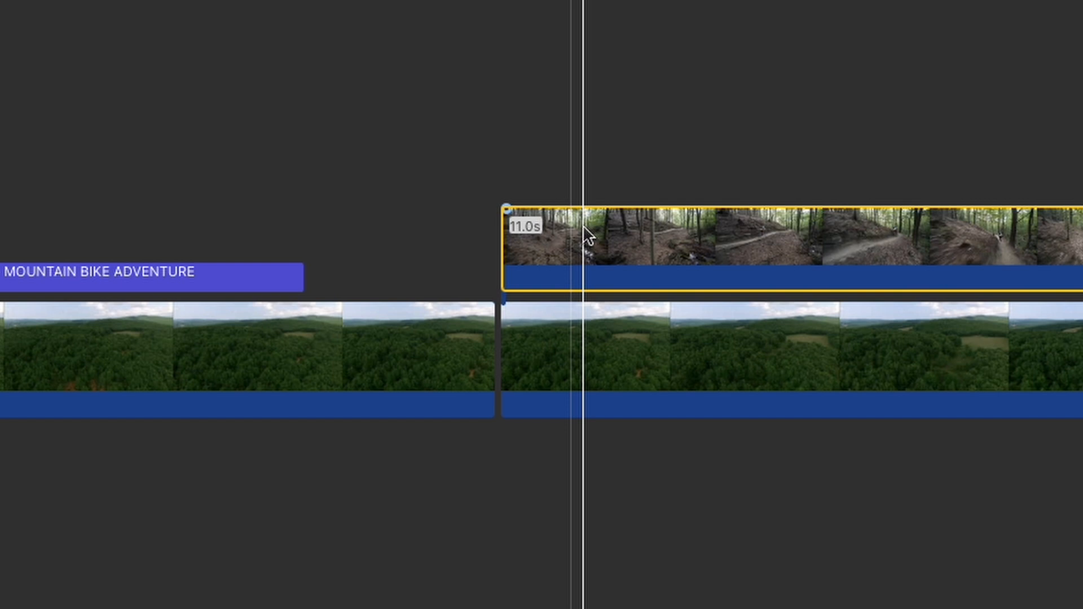
left_click_drag(584, 237, 862, 277)
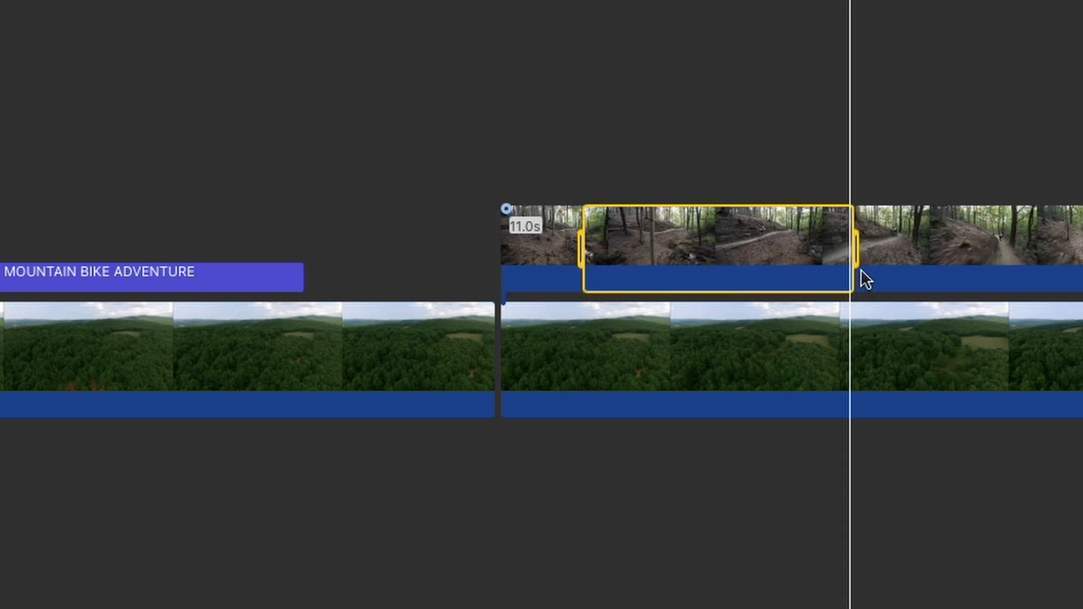
right_click(813, 246)
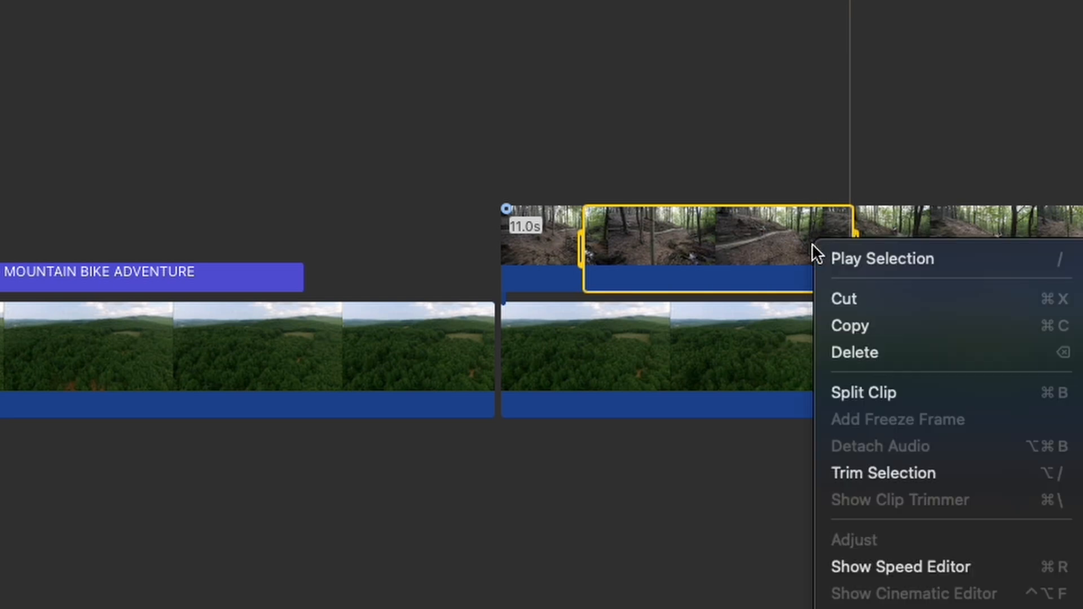
left_click(844, 472)
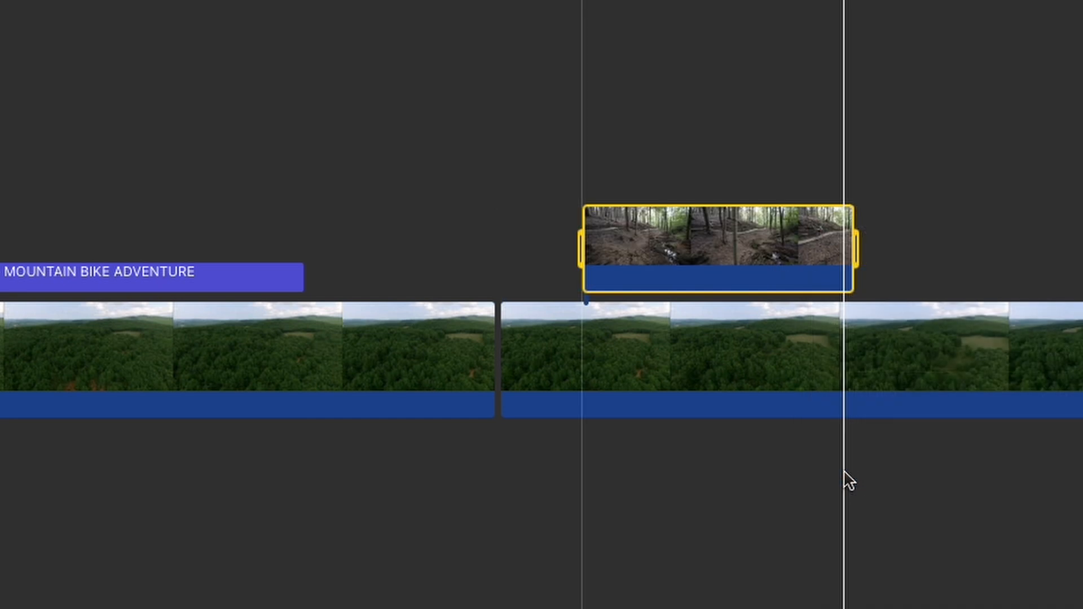
left_click(510, 189)
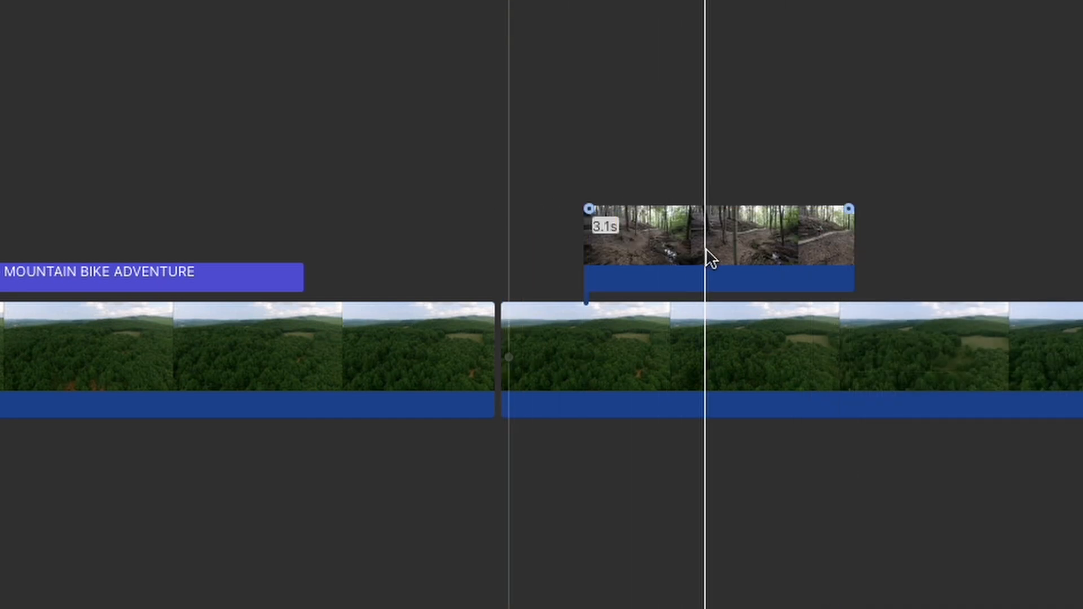
left_click_drag(705, 250, 629, 380)
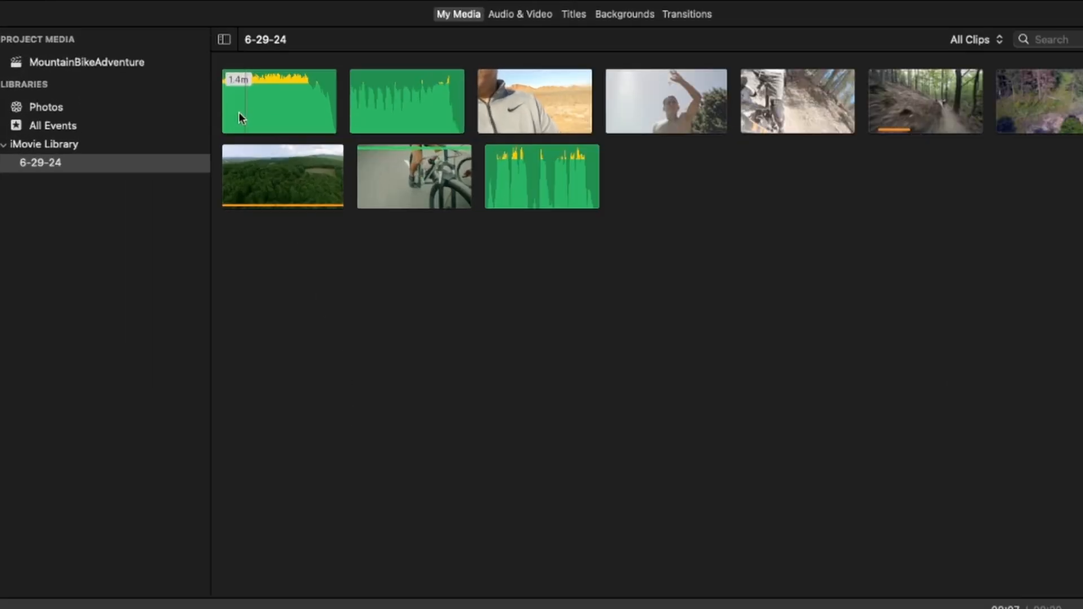
Step: Add the whole inspired-ambient-141686 music clip beneath the video from the timeline's beginning and play it
left_click(252, 111)
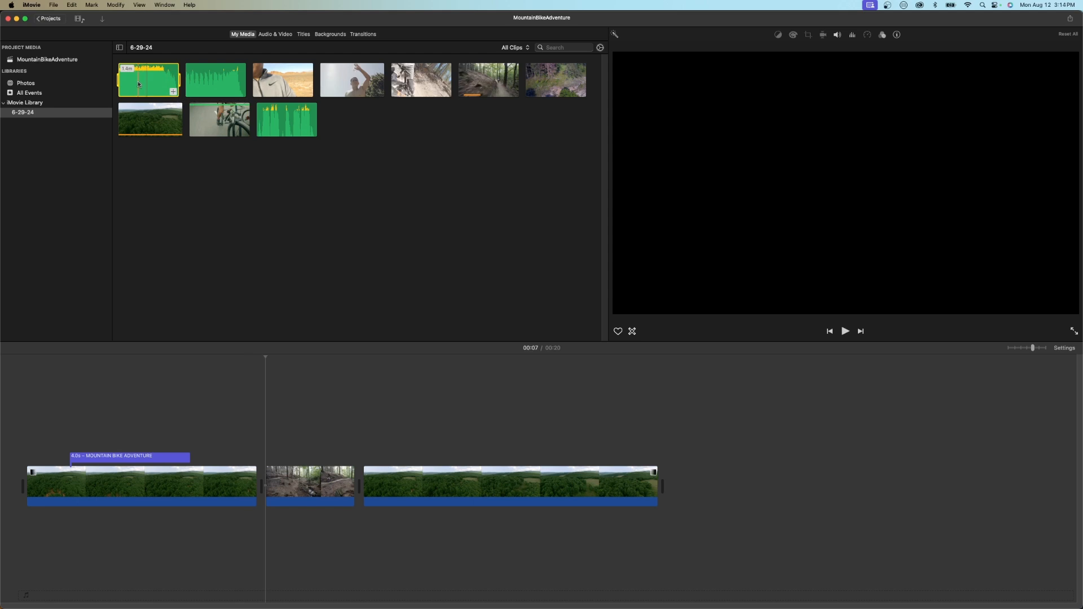
left_click_drag(143, 85, 23, 533)
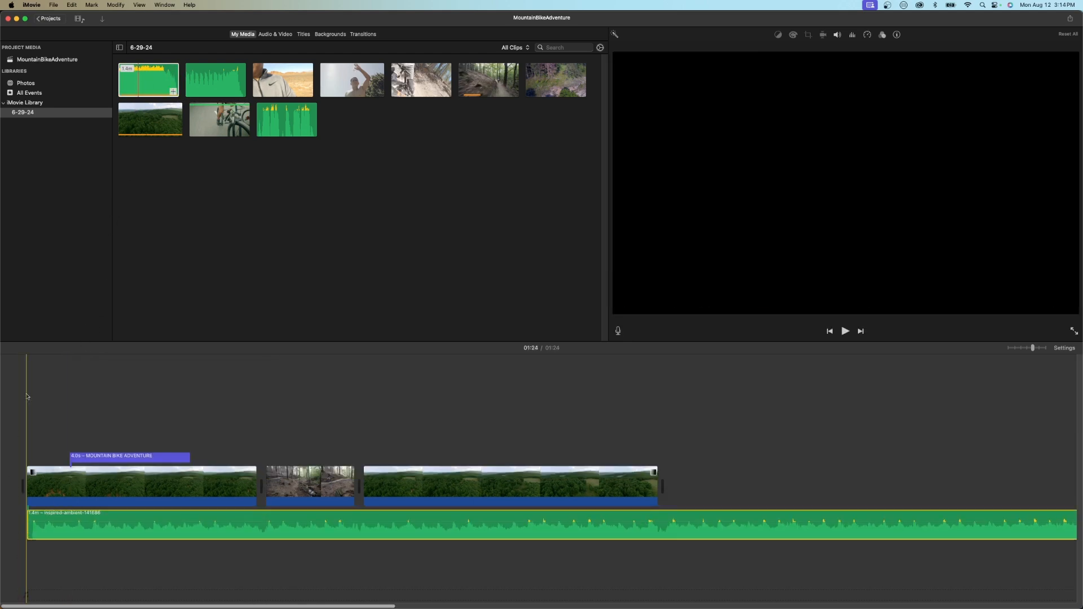
key("space")
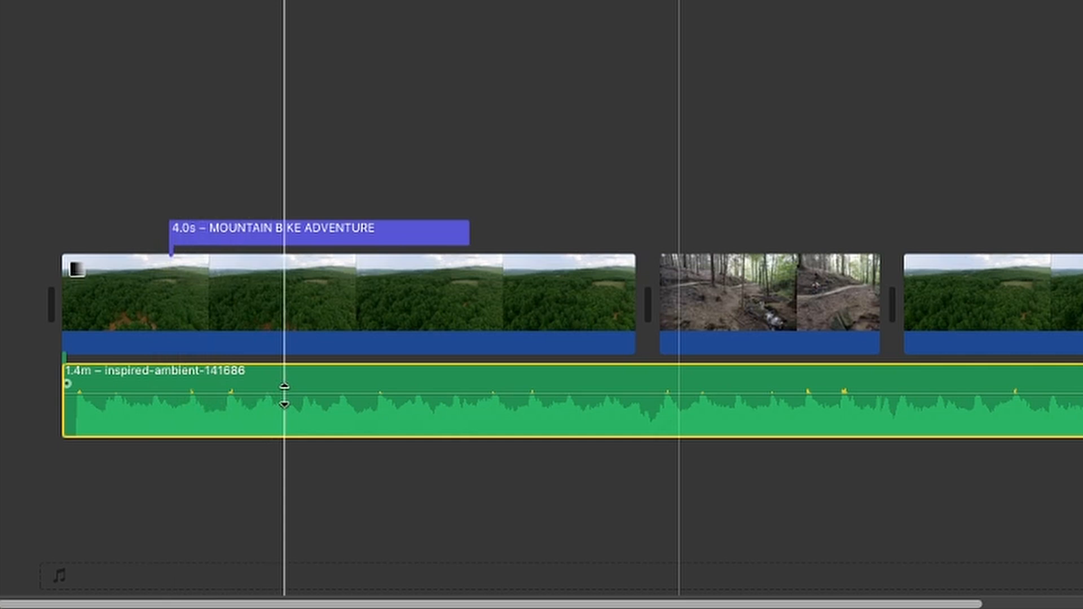
Step: Try raising the ambient music's volume to 224% and bring it back down
mouse_move(284, 395)
left_mouse_down()
mouse_move(280, 413)
mouse_move(283, 386)
left_mouse_up()
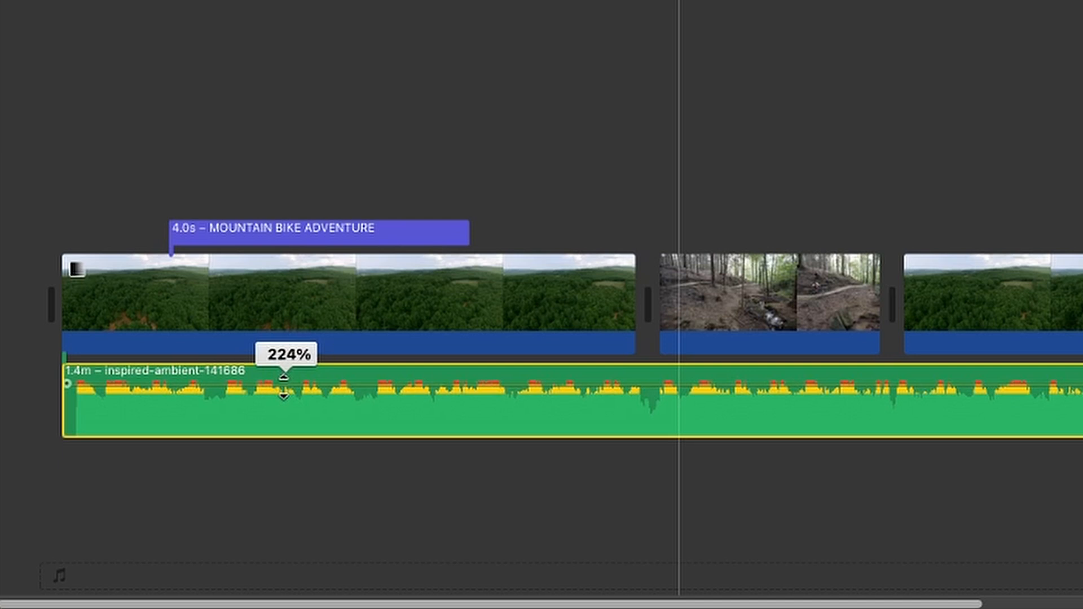
left_click_drag(283, 386, 284, 394)
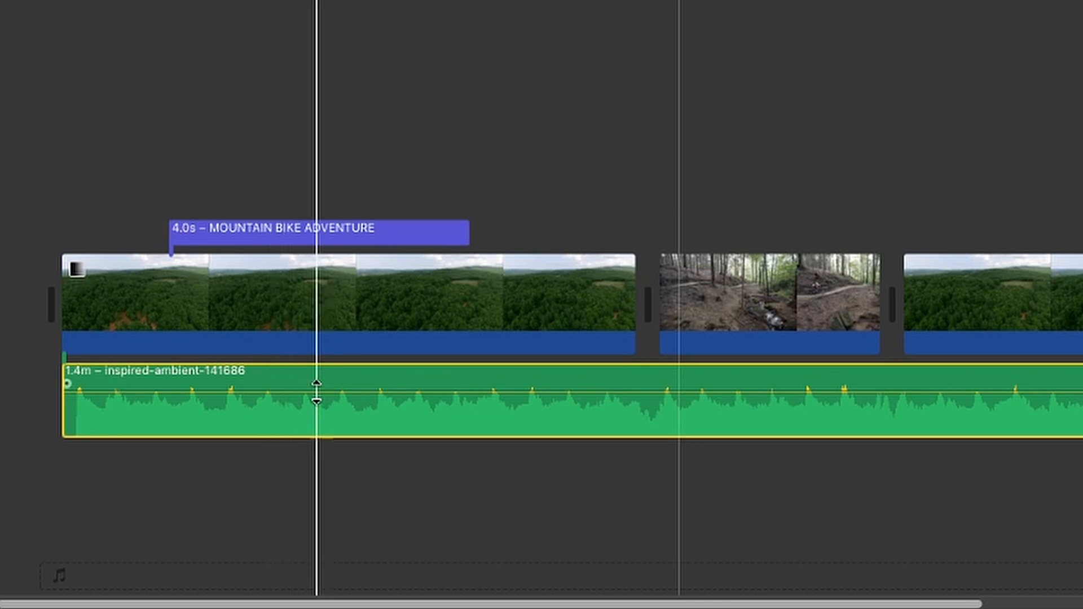
Step: Add four volume keyframes to the ambient music around the forest trail clip, lower the volume between the inner two, and play it
left_click(480, 391, "alt")
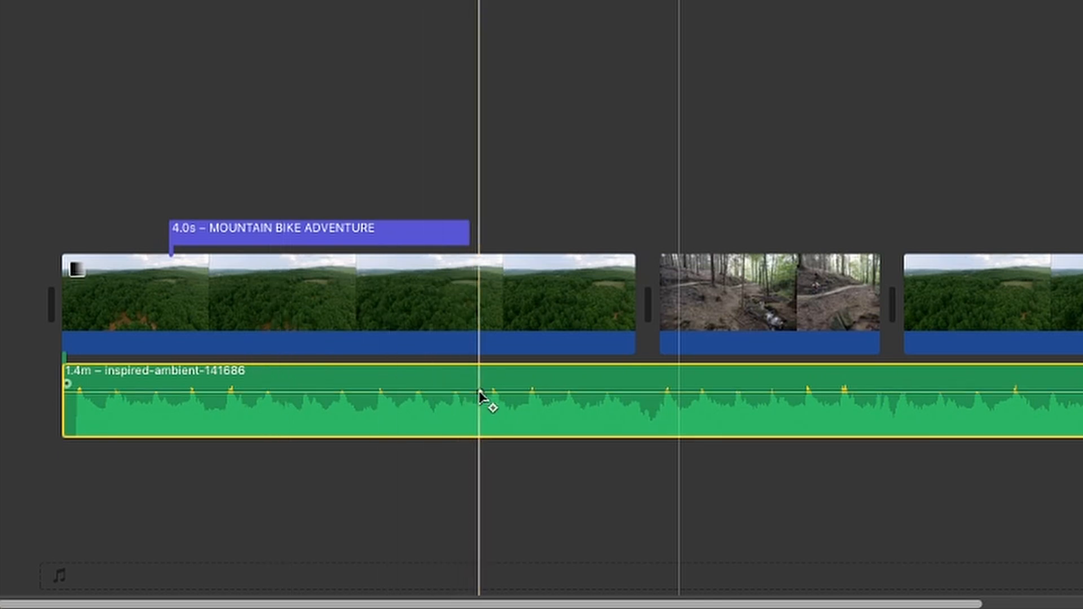
left_click(601, 392, "alt")
left_click(923, 392, "alt")
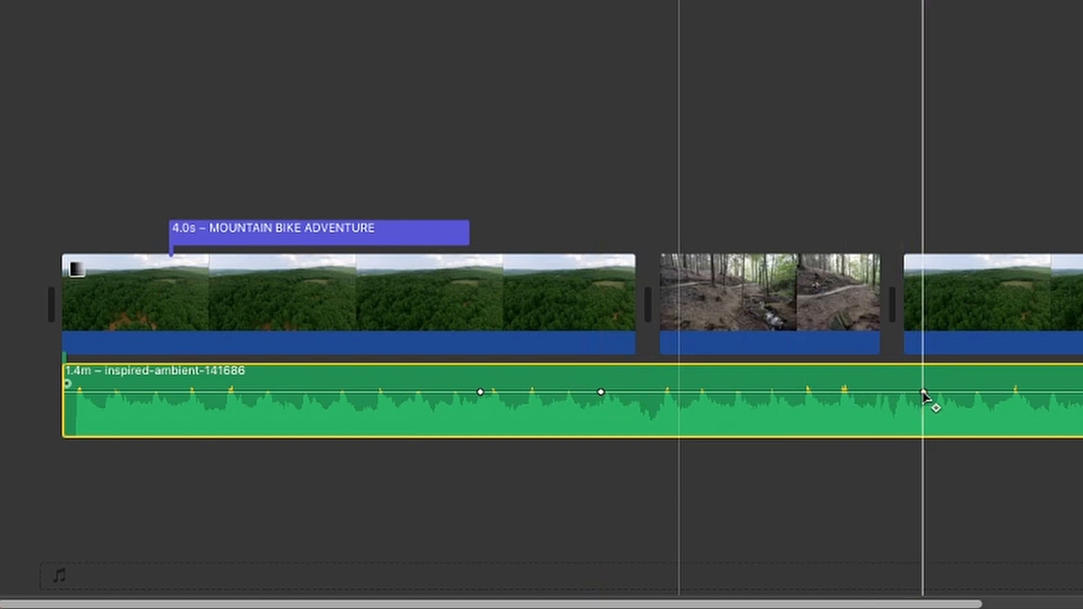
left_click(1007, 392, "alt")
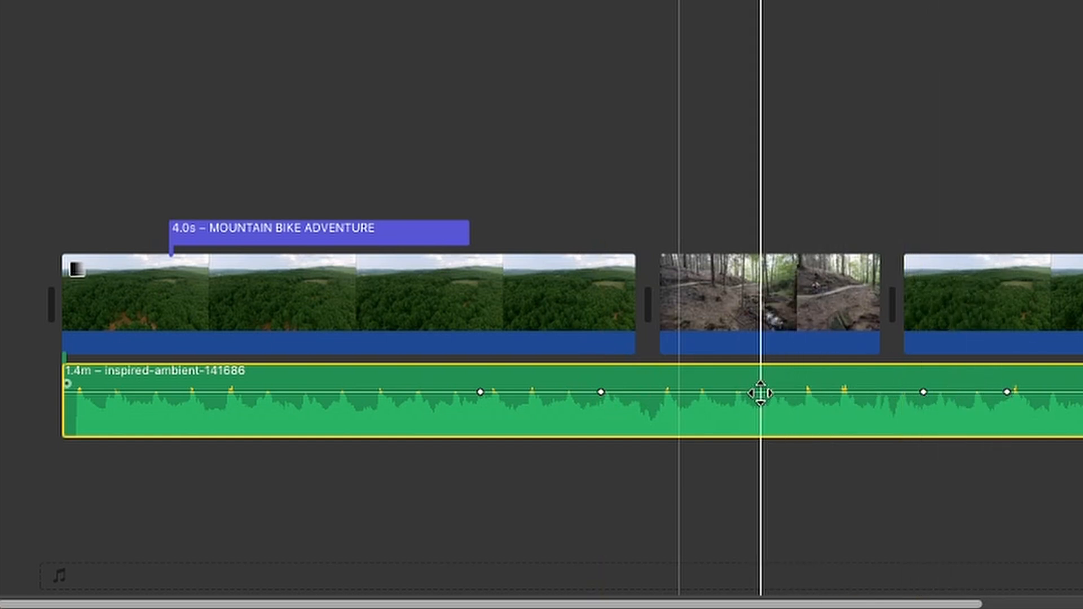
left_click_drag(760, 394, 759, 415)
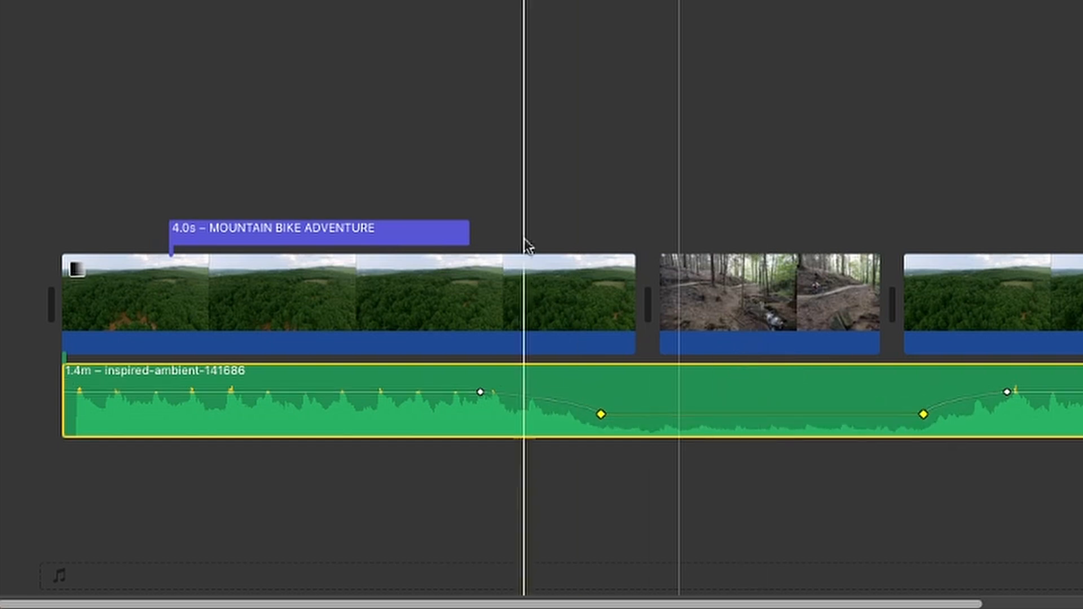
key("space")
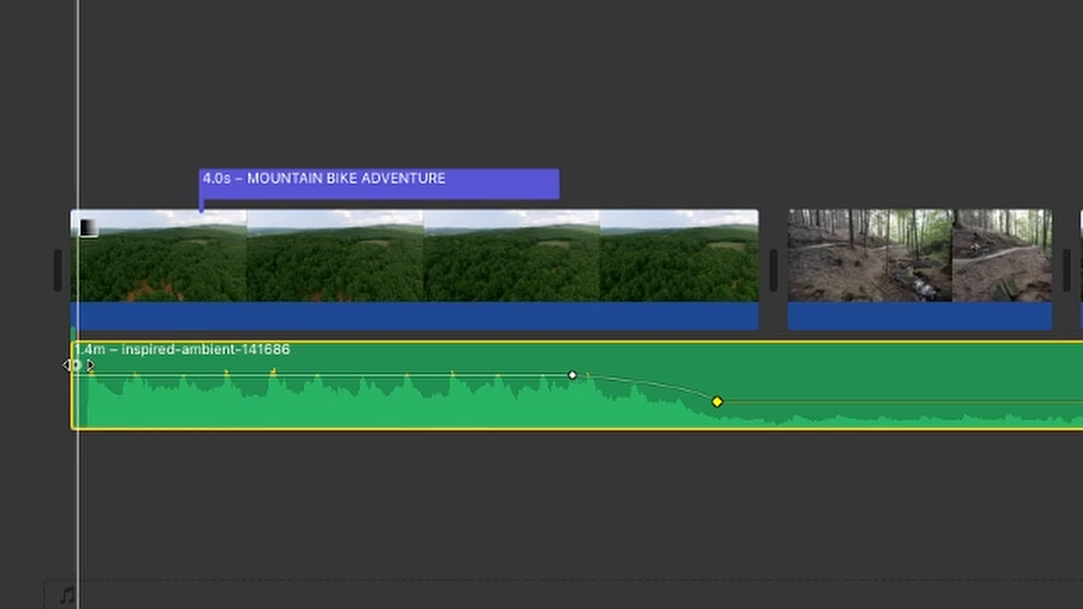
Step: Add a fade-in at the beginning of the ambient music and play the opening
left_click_drag(75, 366, 287, 364)
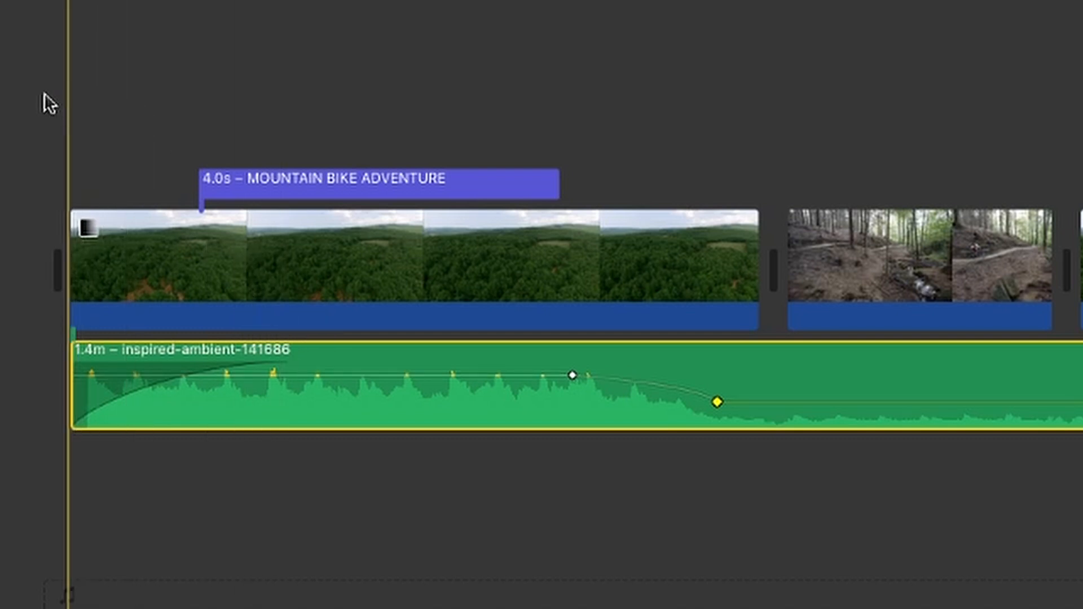
key("space")
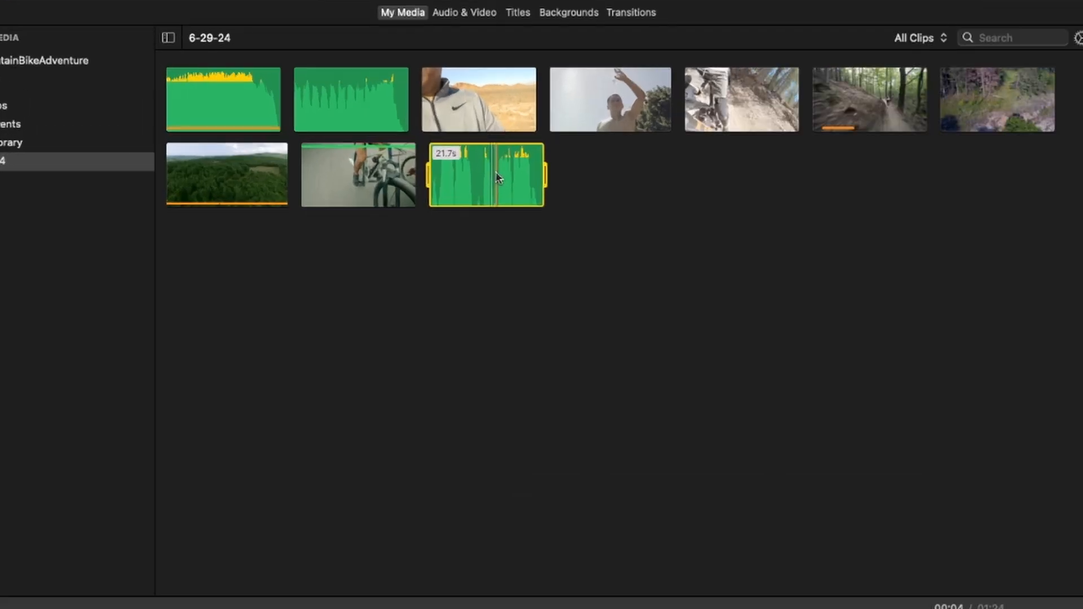
Step: Add the latter part of the imovie_narration12 recording beneath the ambient music and trim its start to a length of 7.3 s
left_click_drag(293, 122, 300, 122)
left_click_drag(512, 179, 537, 184)
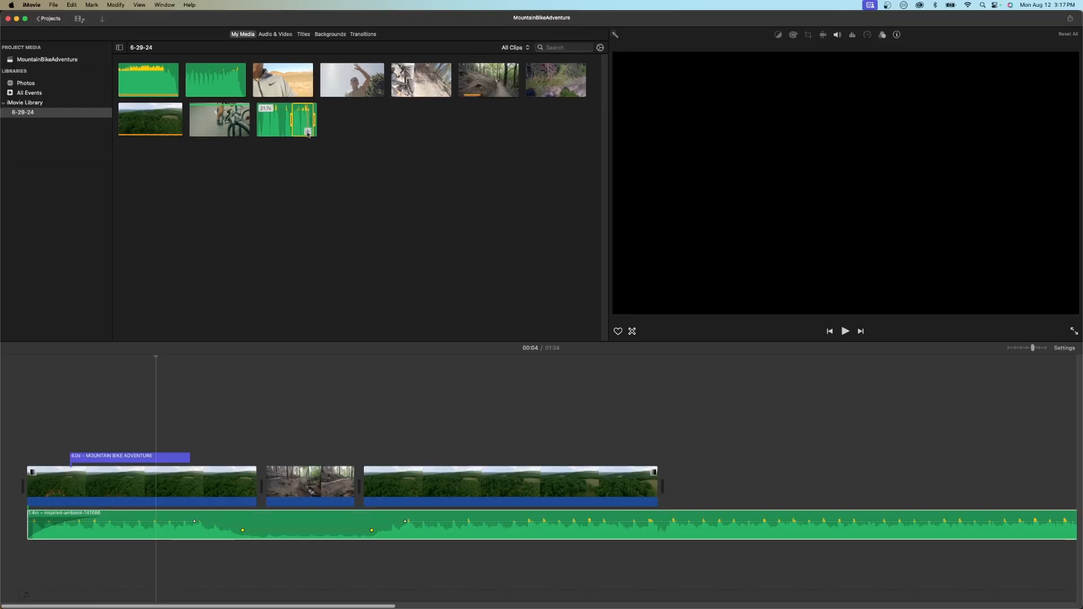
left_click(307, 132)
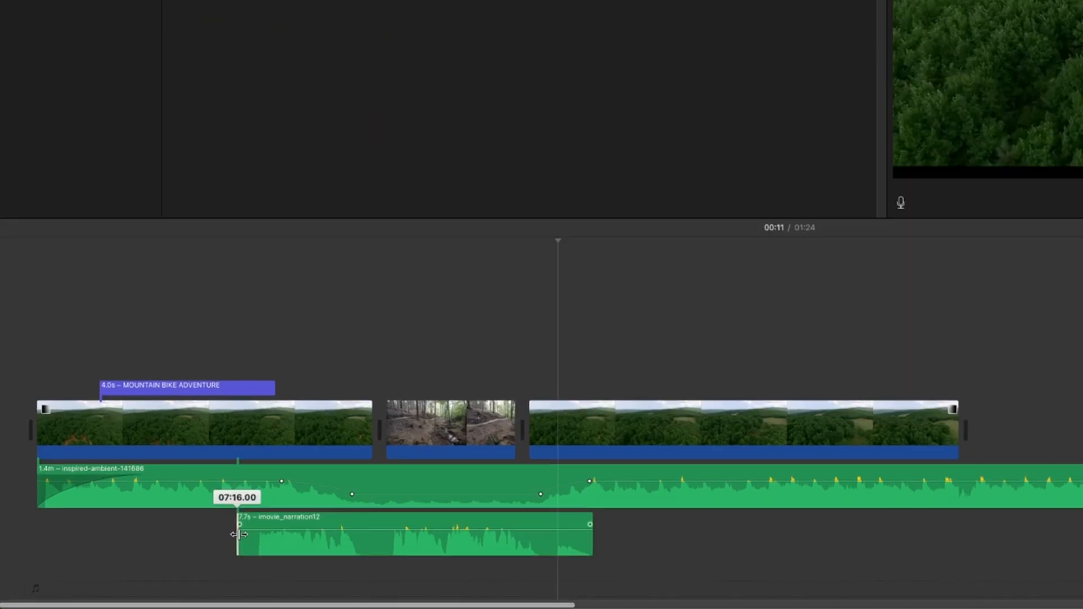
left_click_drag(238, 534, 250, 536)
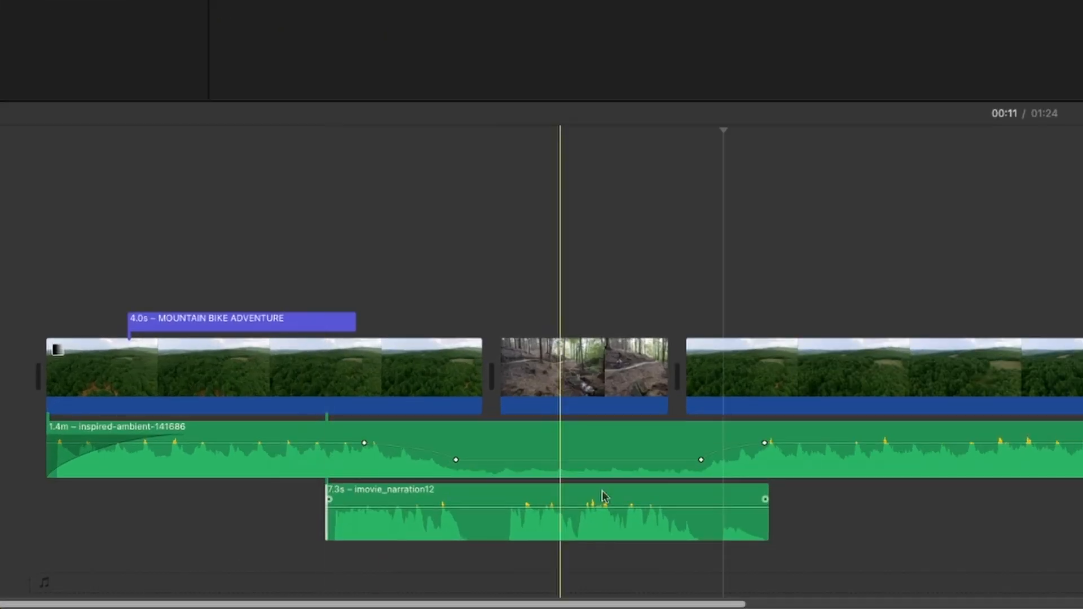
Step: Trim the narration clip to a length of 6.2 s and position it to start near the end of the first aerial clip, just after the title
left_click_drag(590, 518, 556, 520)
left_click_drag(722, 495, 704, 495)
left_click_drag(505, 530, 561, 532)
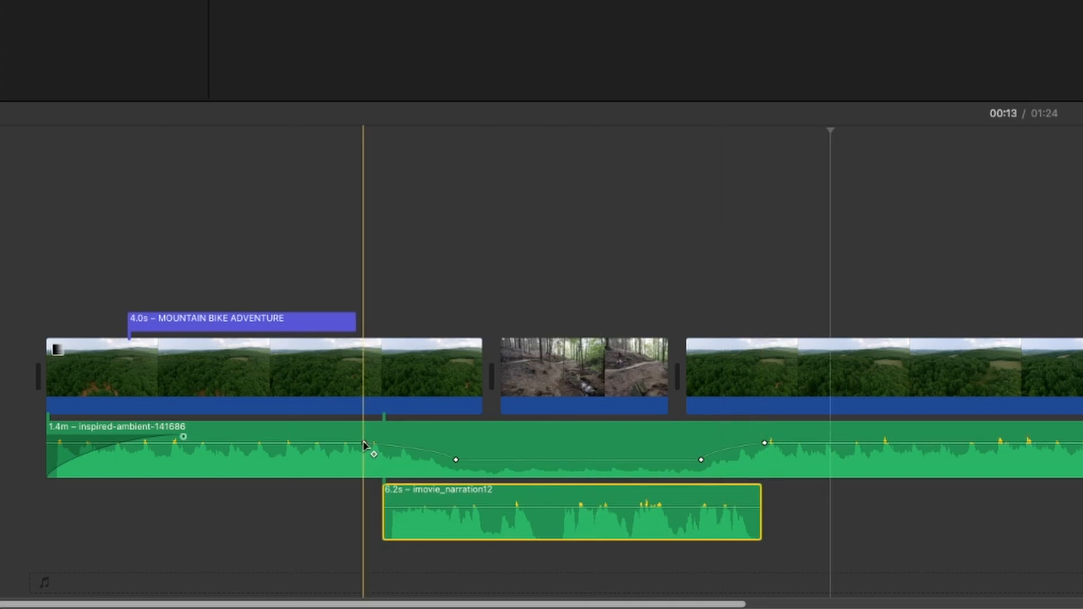
Step: Move the ambient music's two front volume keyframes earlier and the two rear ones later to fit the dip to the narration, and play it
left_click_drag(363, 442, 337, 442)
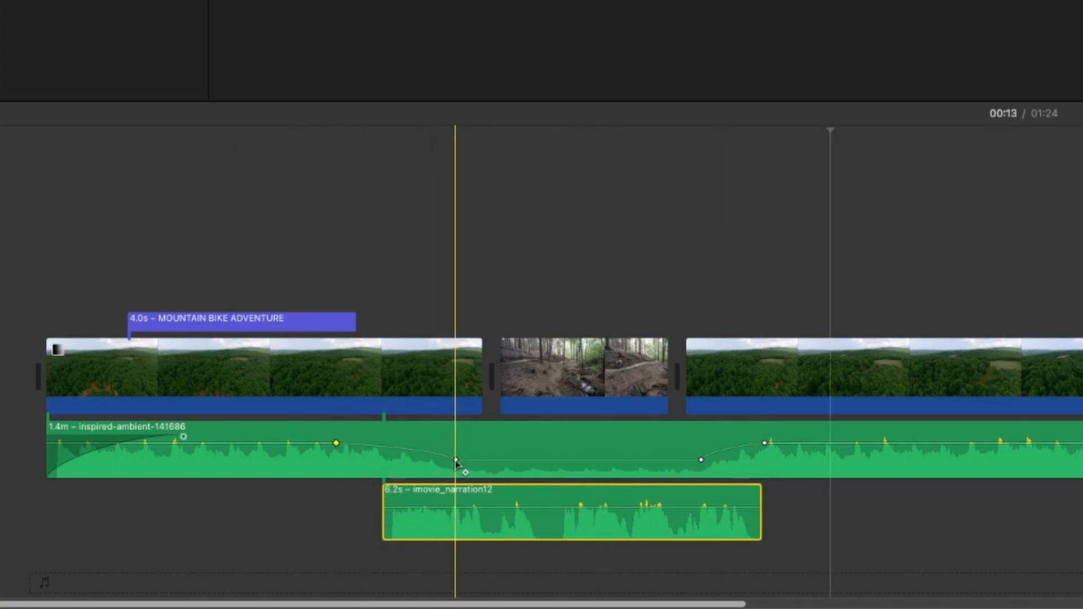
left_click_drag(455, 460, 406, 461)
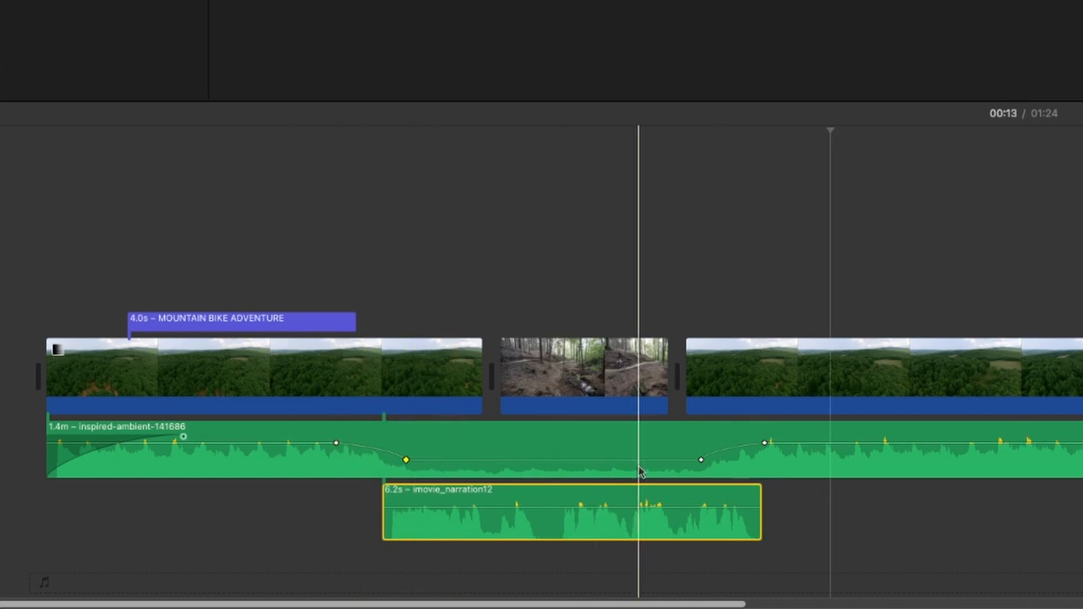
left_click(764, 443)
left_click_drag(765, 444, 822, 444)
left_click_drag(701, 459, 753, 460)
key("space")
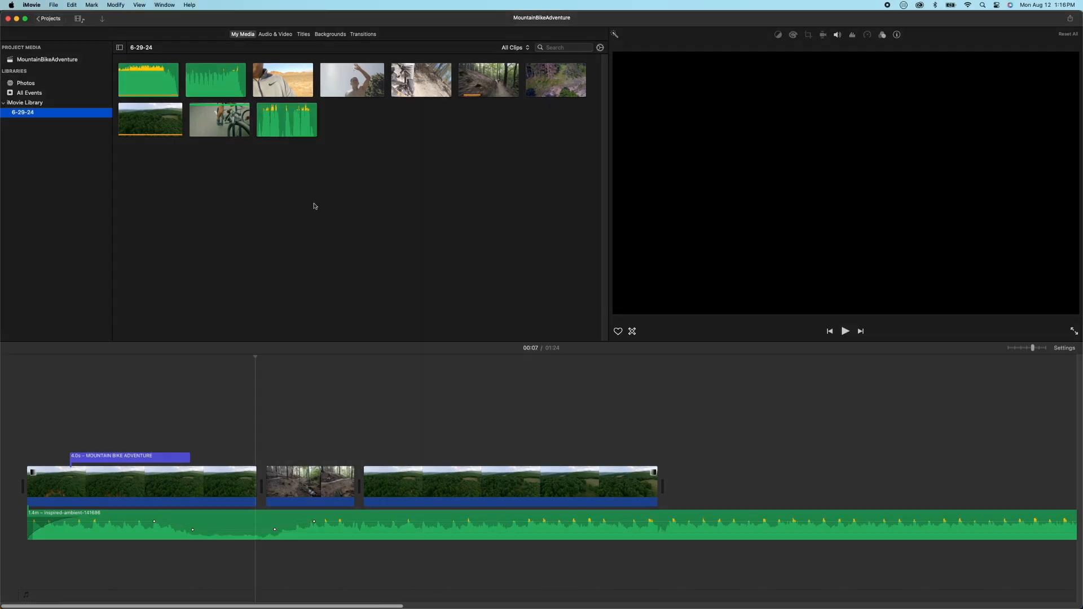
Step: Add a Cross Blur transition between the first aerial clip and the forest trail clip, applying a duration of 1.0 s
left_click(361, 34)
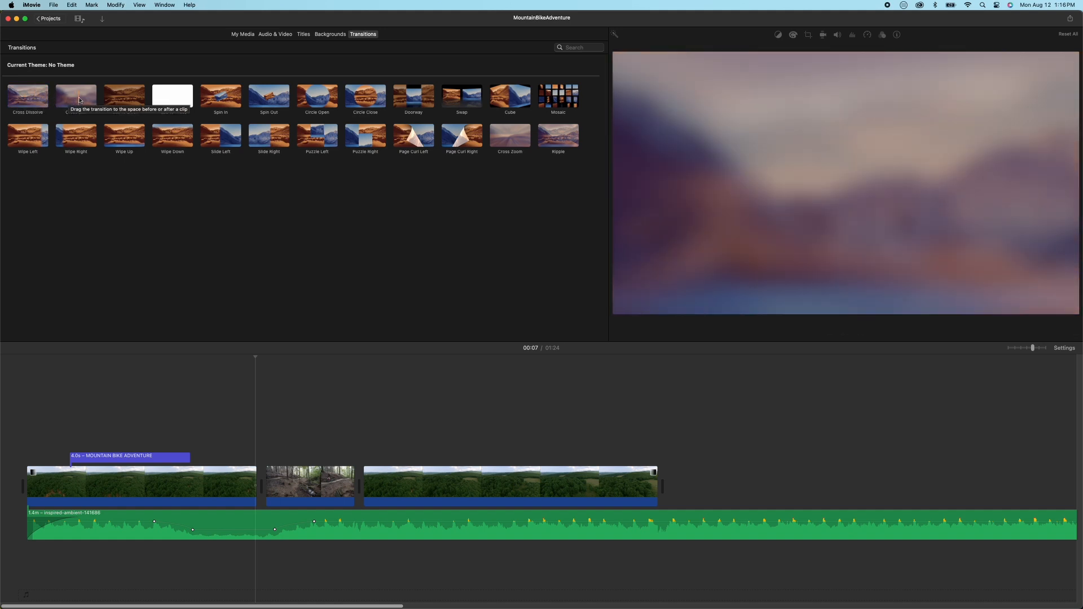
left_click_drag(79, 100, 246, 510)
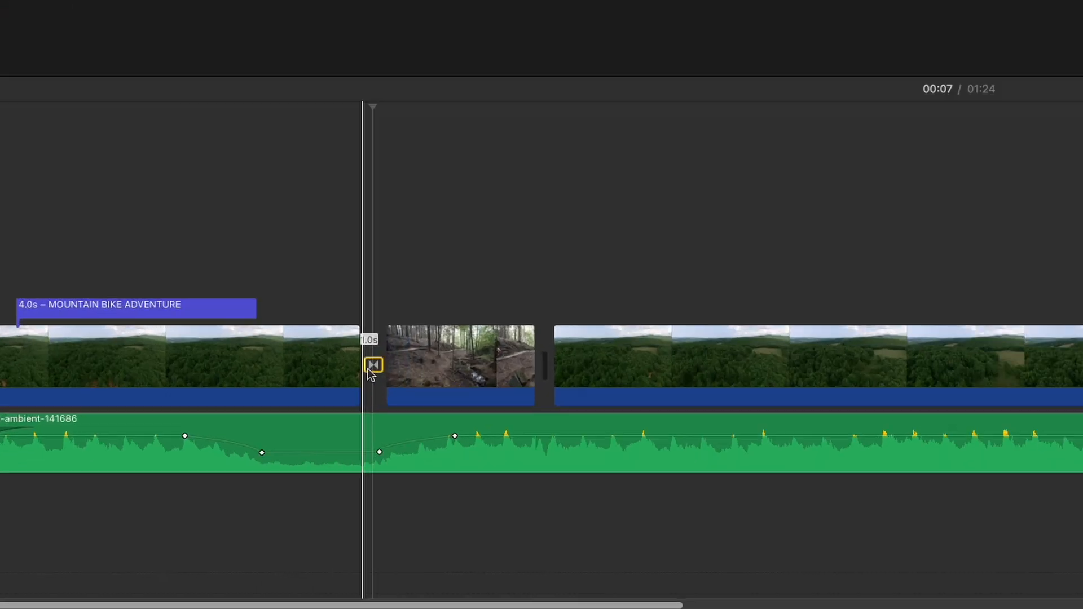
double_click(249, 486)
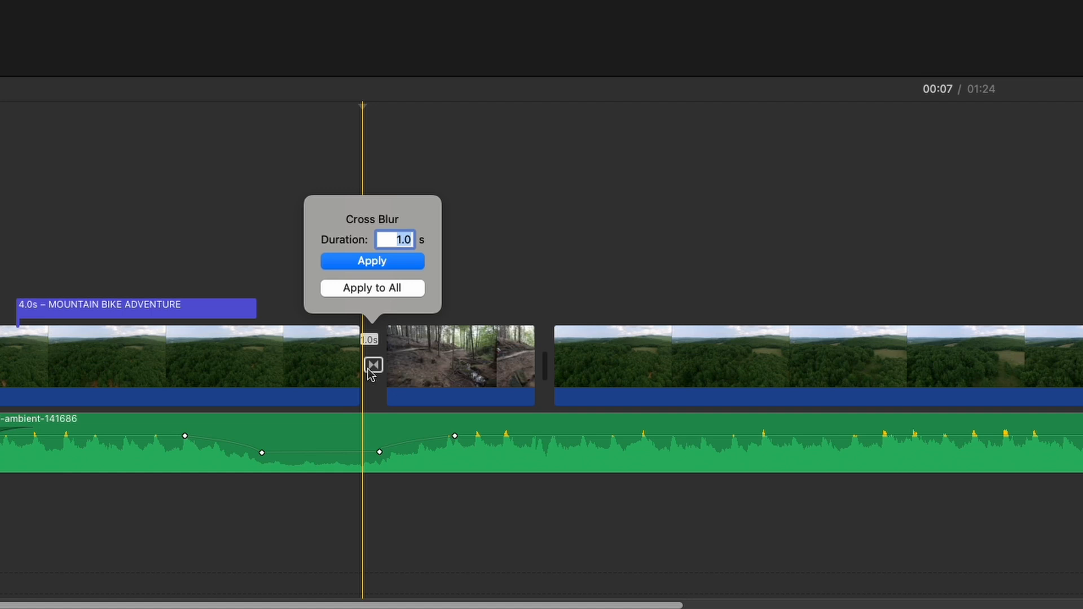
left_click(387, 263)
Step: Add a Cross Blur transition between the forest trail clip and the second aerial clip and apply a duration of 3 s
left_click_drag(76, 96, 334, 485)
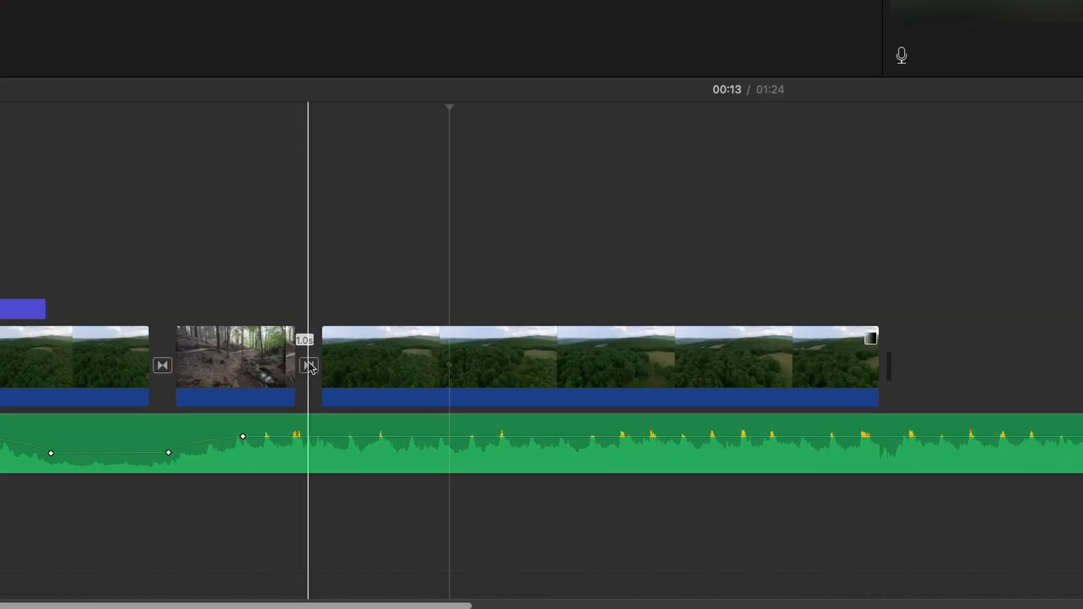
double_click(309, 366)
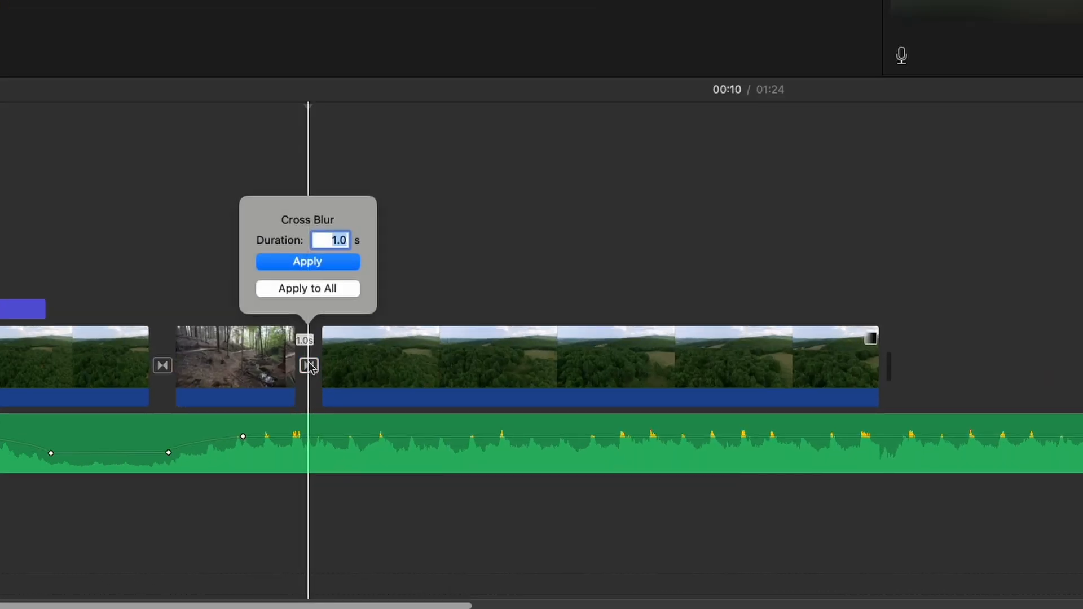
type("3")
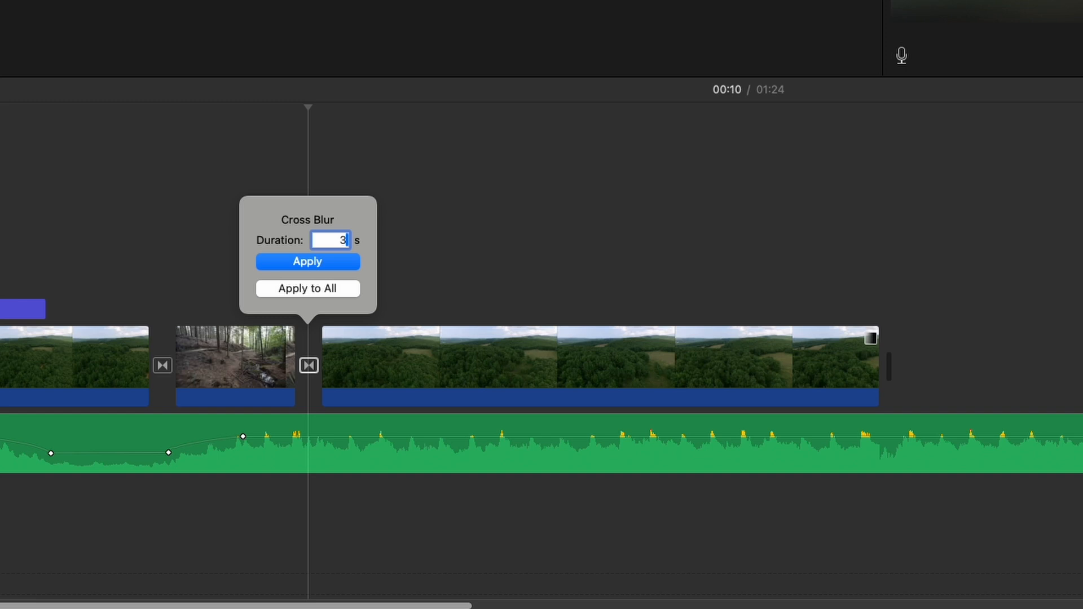
left_click(333, 269)
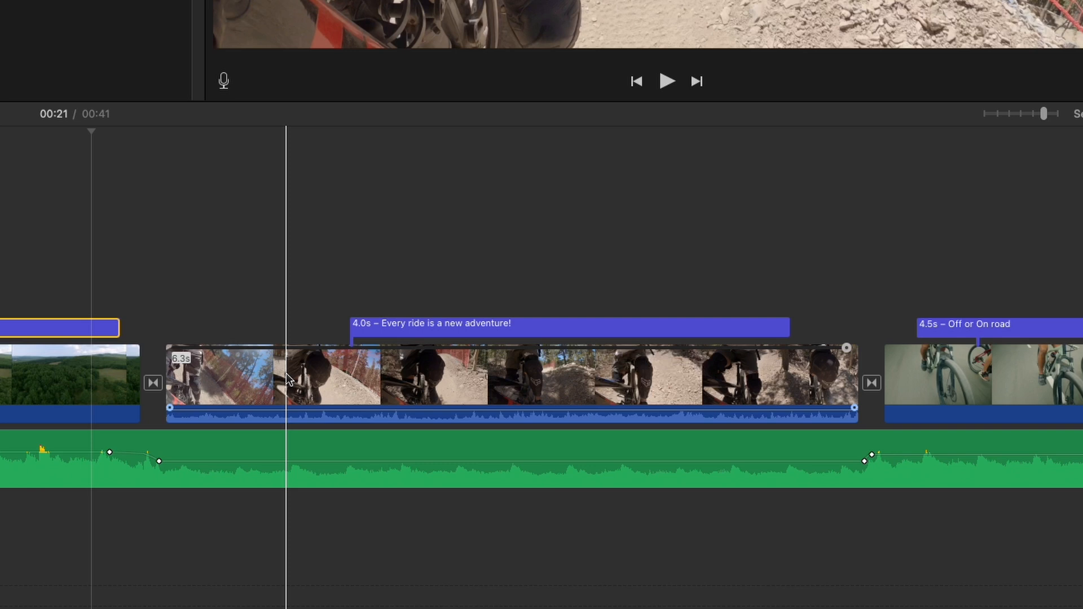
Step: Open the stabilization settings for the mountain biker clip beneath the title "Every ride is a new adventure!"
left_click(289, 379)
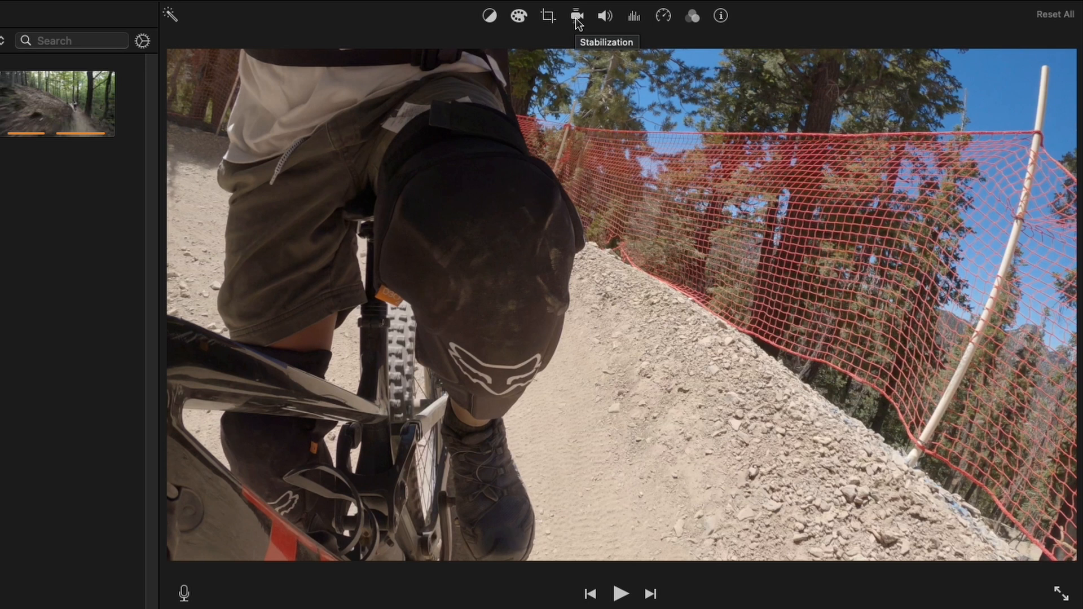
left_click(576, 16)
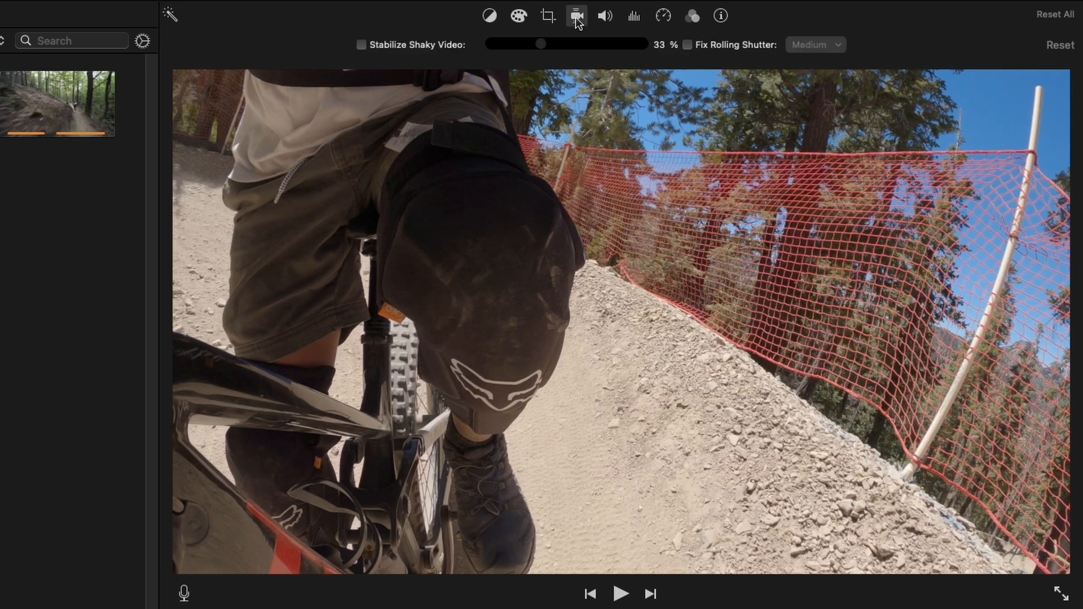